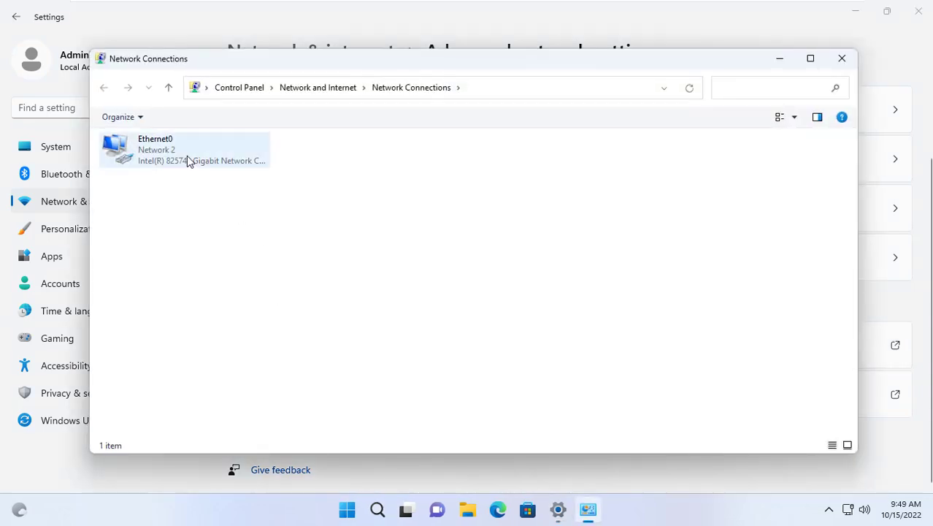
Open the IPv4 settings of the Ethernet0 connection's properties.
right_click(187, 156)
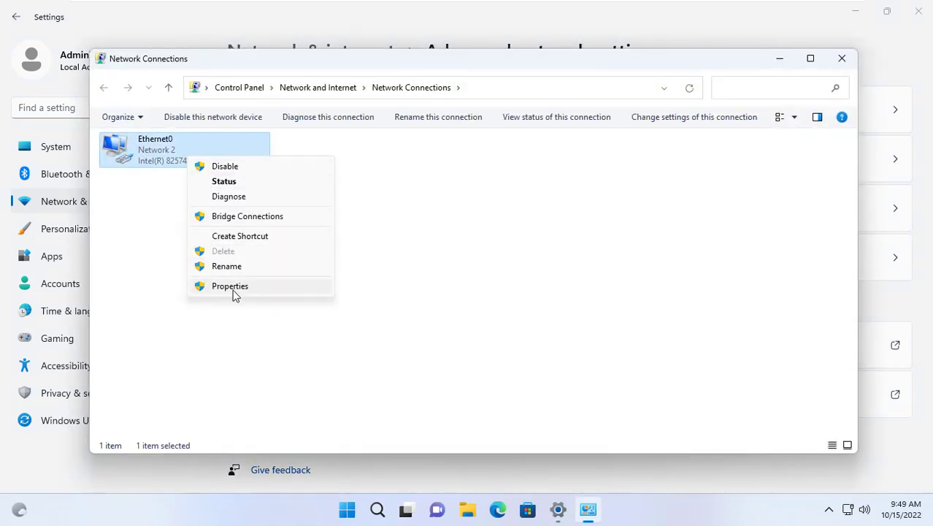
click(235, 287)
click(238, 280)
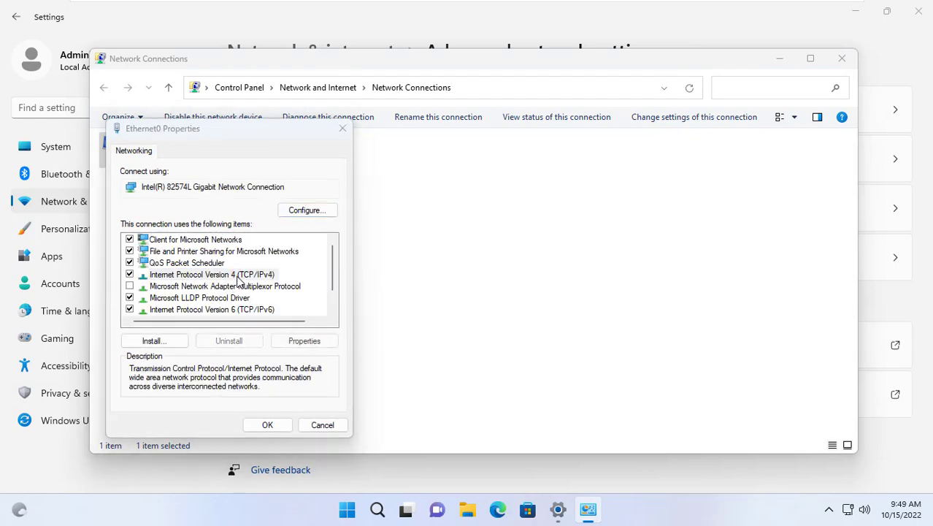
double_click(238, 281)
drag(264, 187, 494, 139)
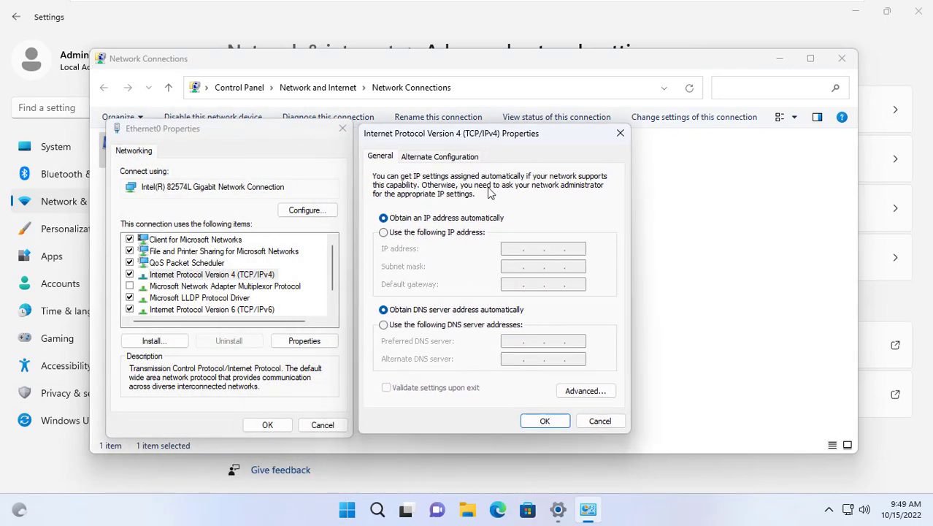
Set static IP 192.168.1.100, mask 255.255.255.0, gateway 192.168.1.1, DNS 8.8.8.8/8.8.4.4 and confirm.
click(452, 232)
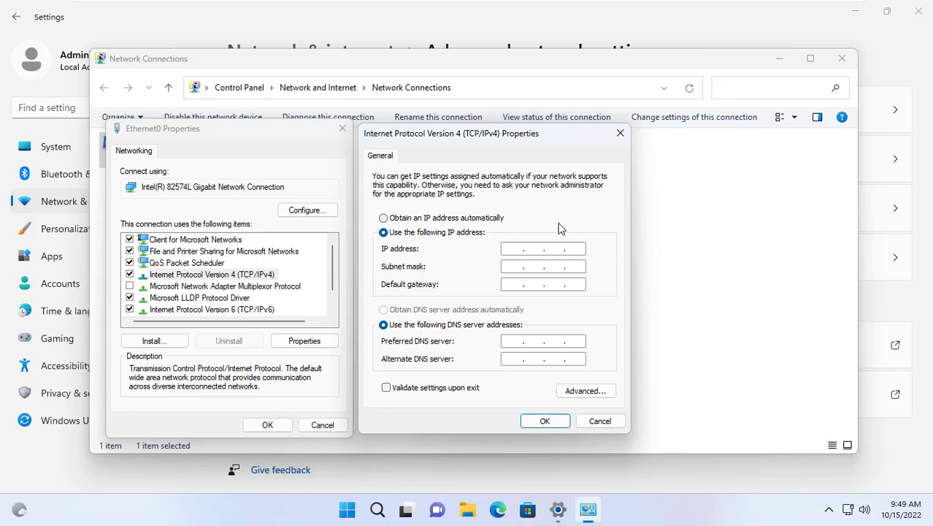
key(Tab)
text(192.168.1.100)
key(Tab)
key(Tab)
text(192.168.1.1)
key(Tab)
key(Tab)
text(8.8.8.8)
key(Tab)
text(8.8.4.)
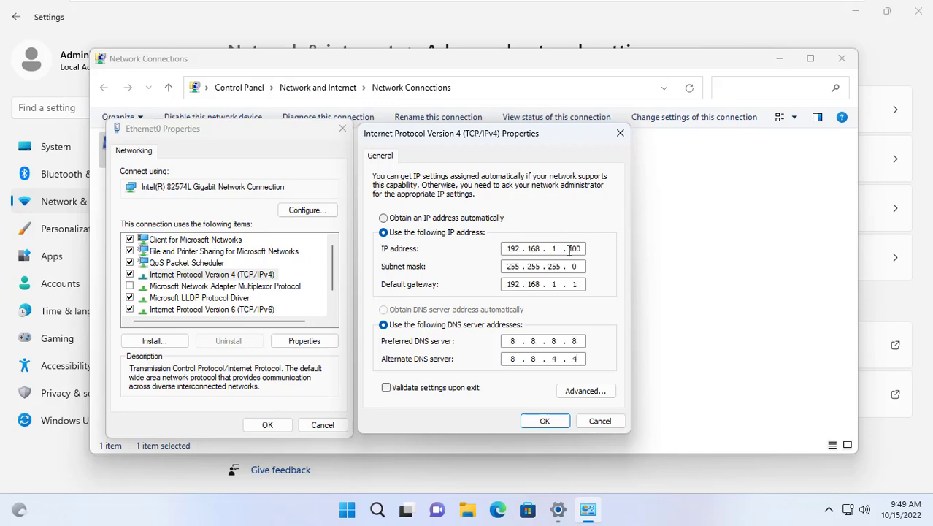
double_click(580, 249)
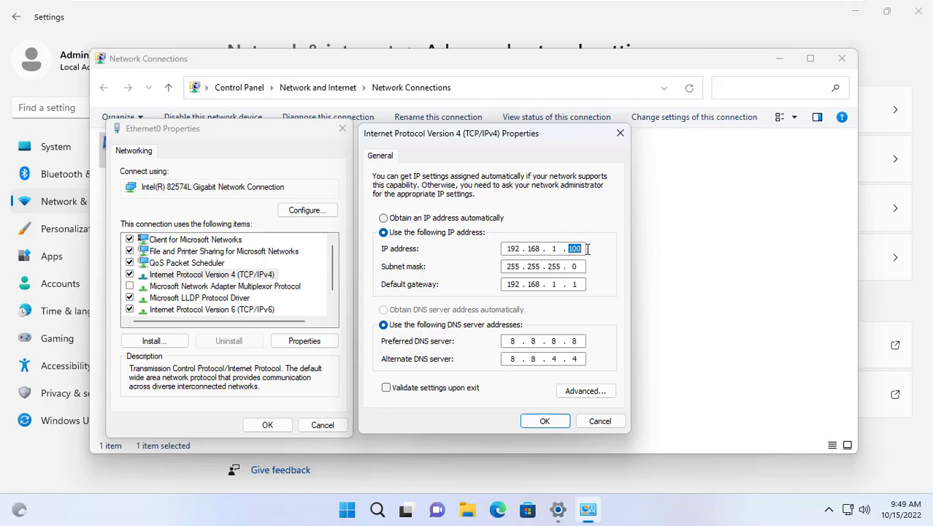
click(545, 420)
click(268, 426)
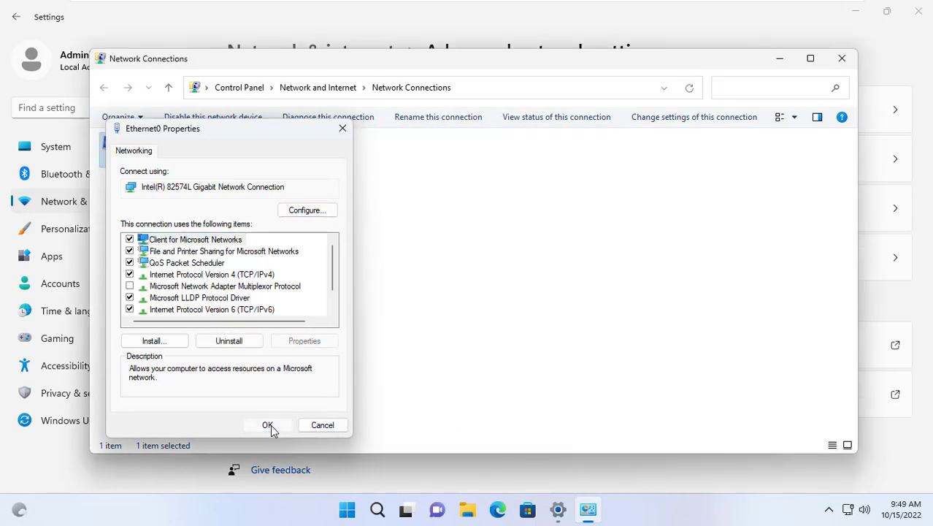
click(316, 332)
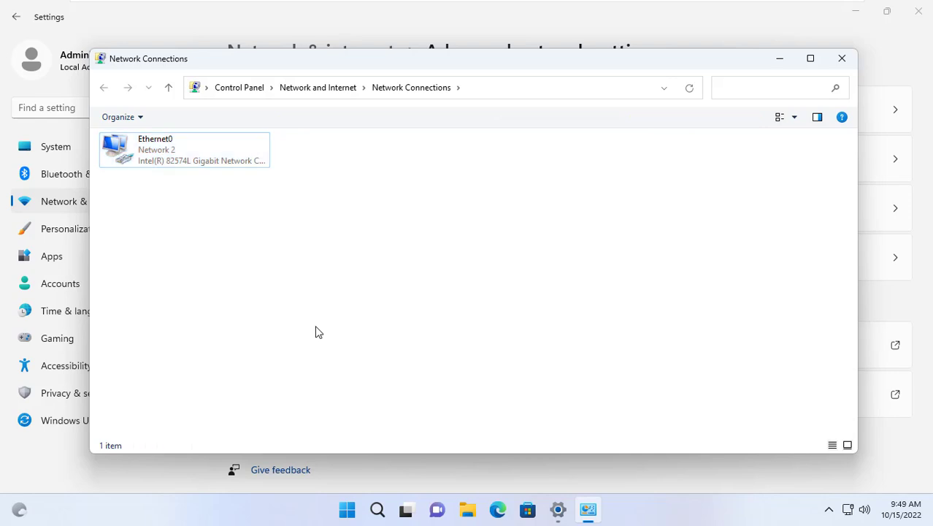
click(842, 58)
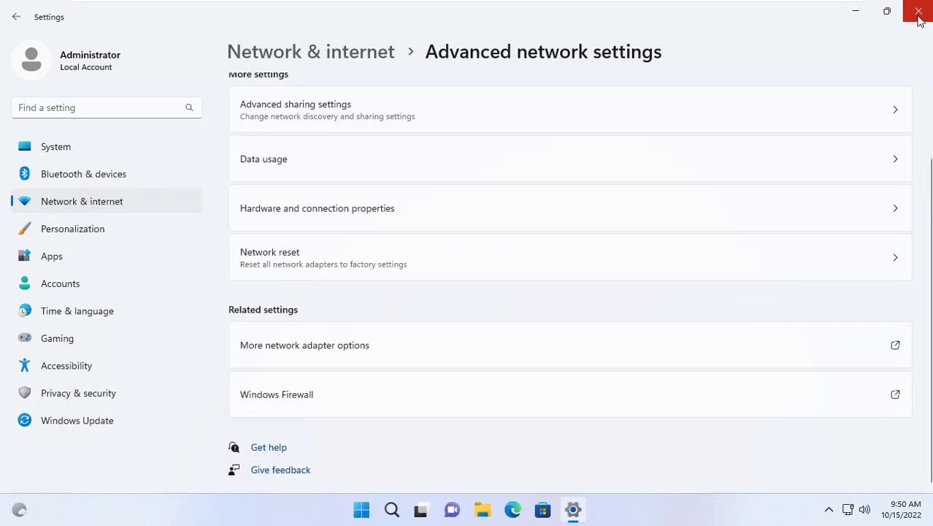
click(917, 10)
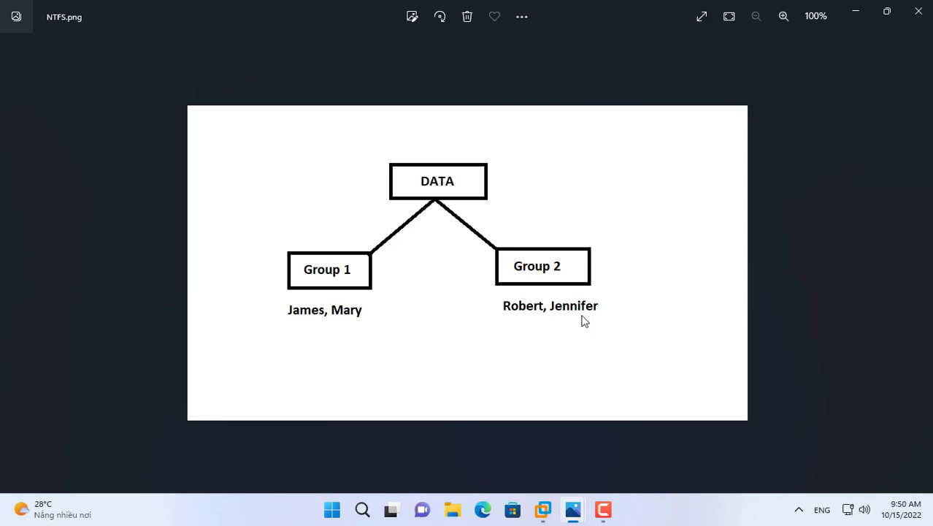
click(784, 20)
click(783, 20)
click(783, 21)
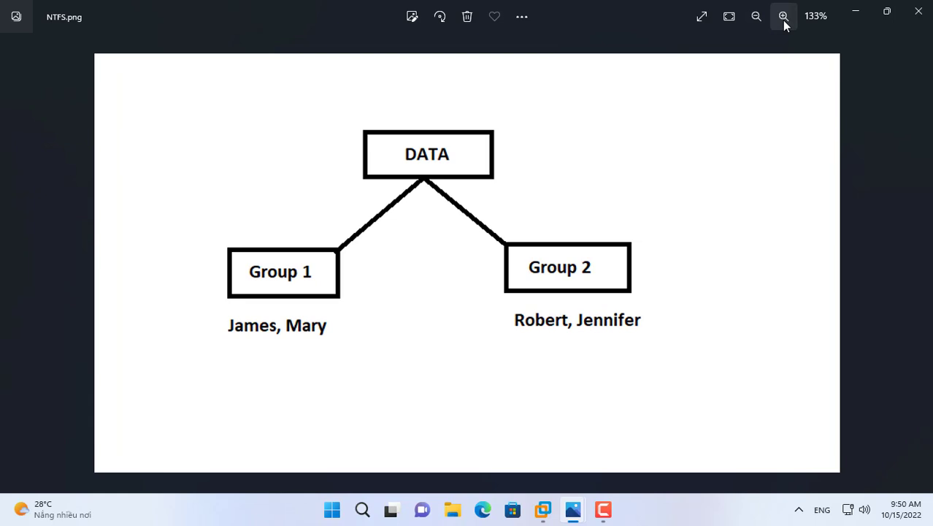
click(783, 20)
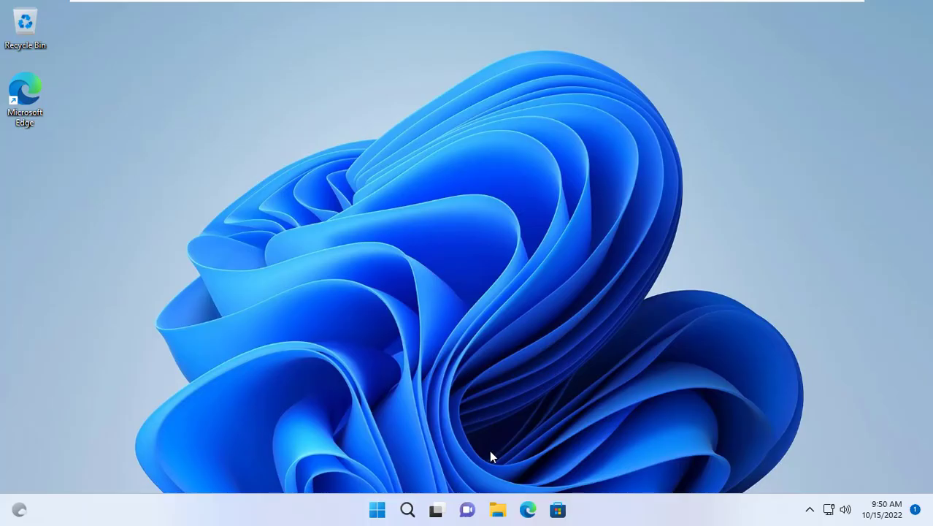
Create a DATA folder on Local Disk (C:) and open it maximized.
click(498, 509)
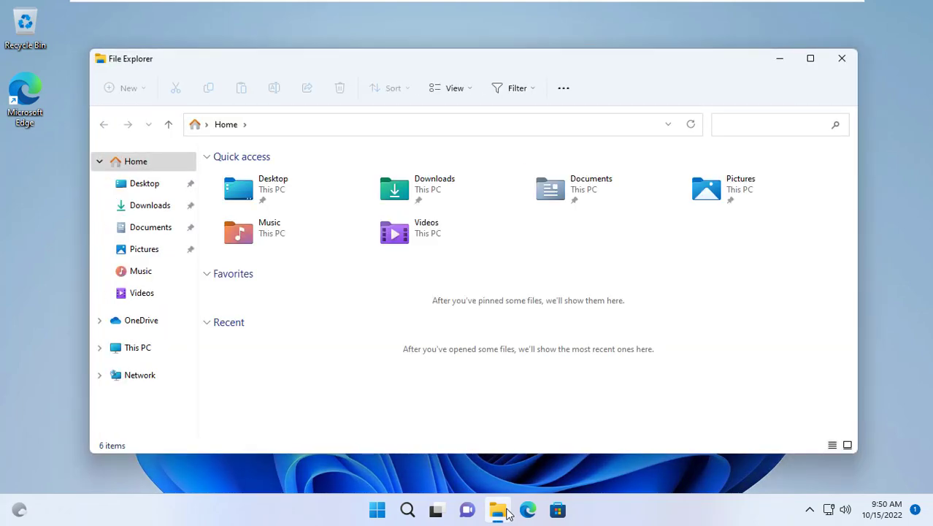
click(143, 355)
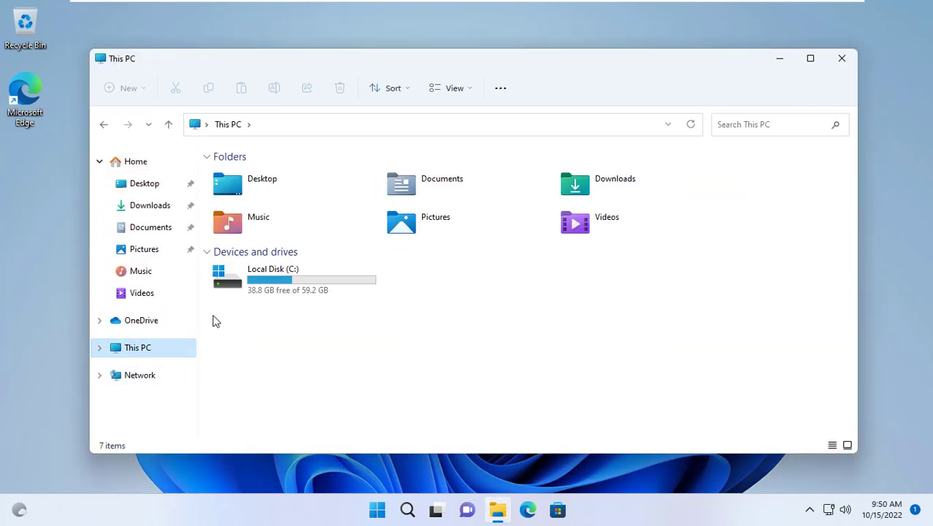
double_click(278, 283)
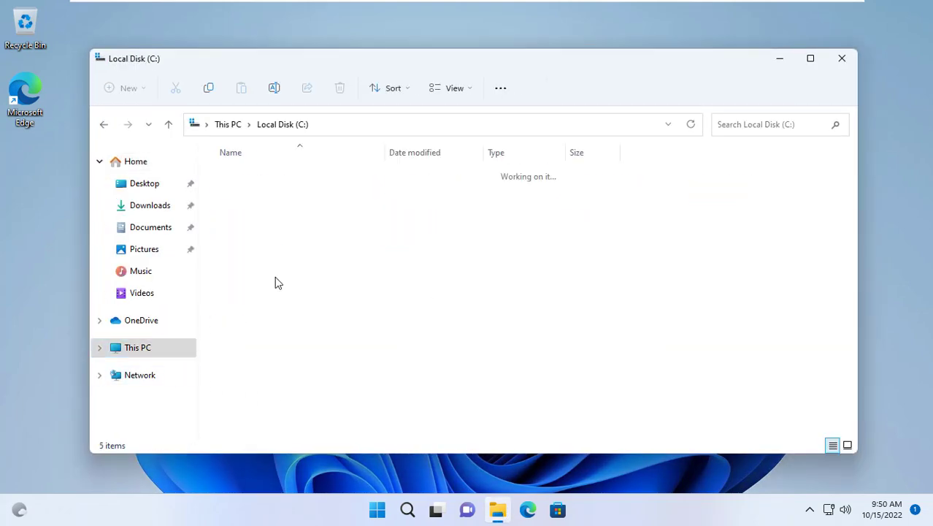
right_click(276, 318)
mouse_move(360, 278)
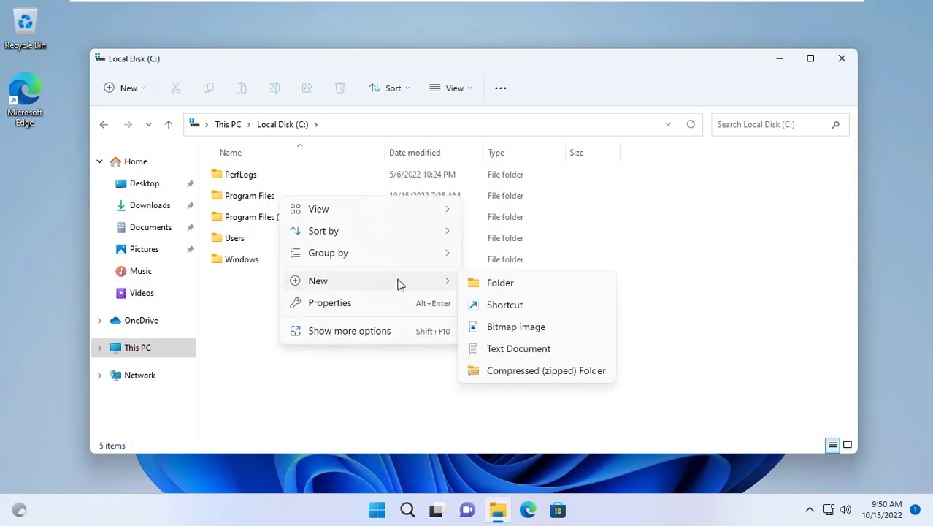
click(500, 283)
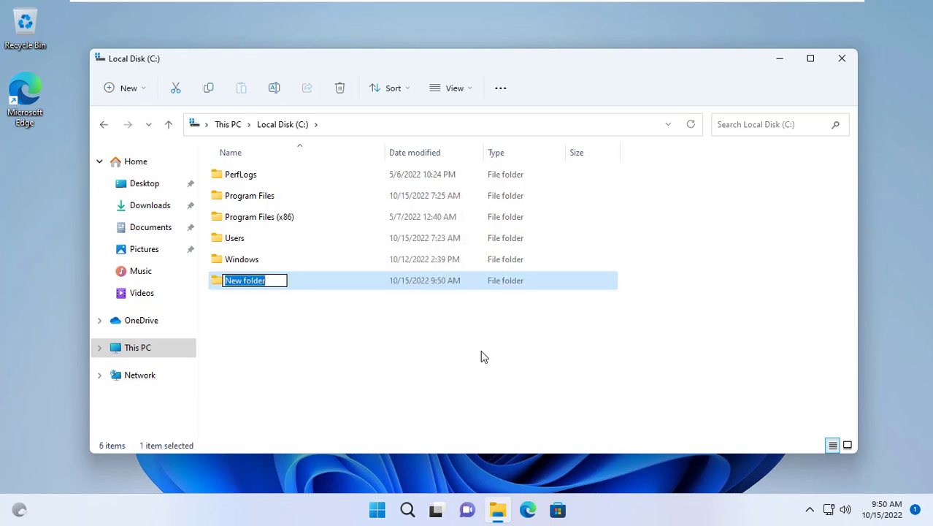
text(DATA)
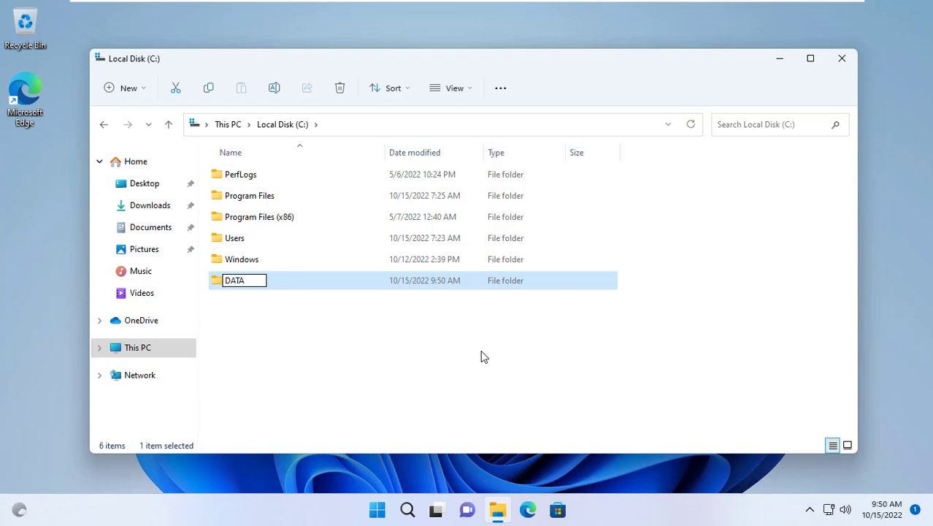
key(Return)
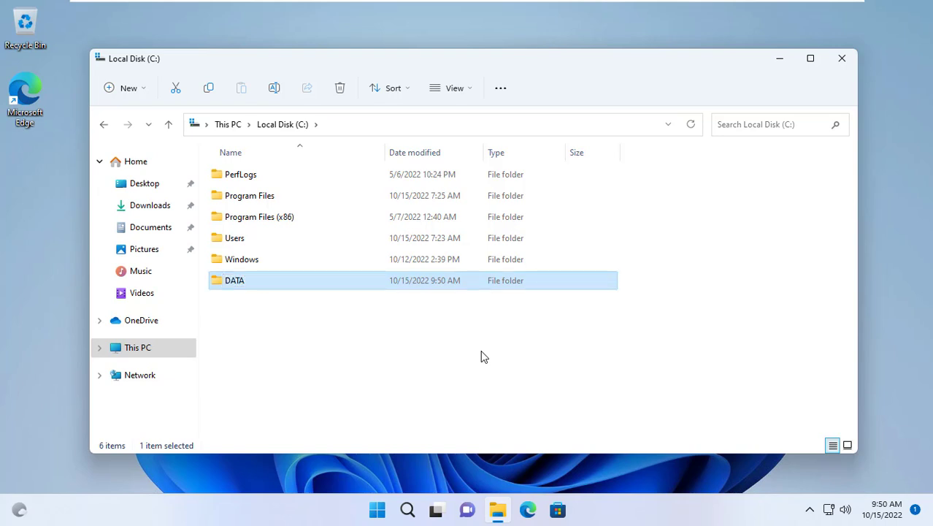
key(Return)
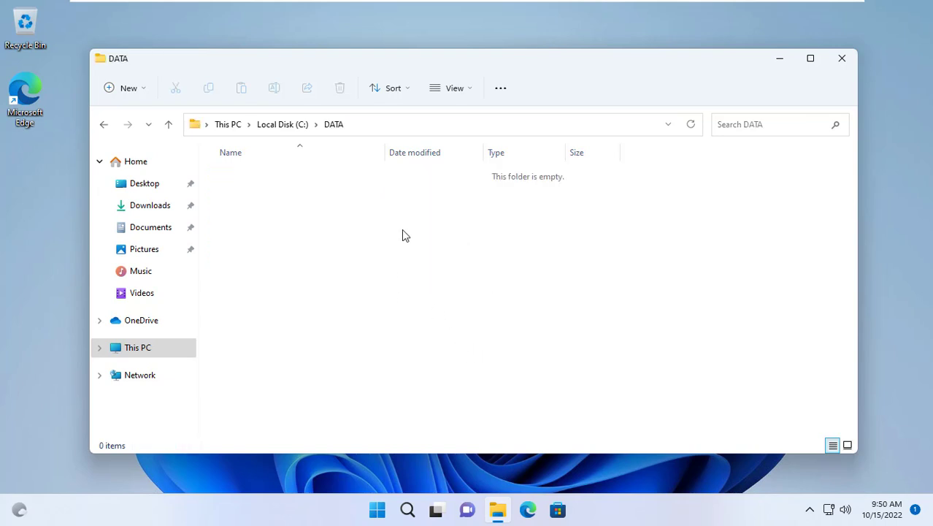
double_click(452, 64)
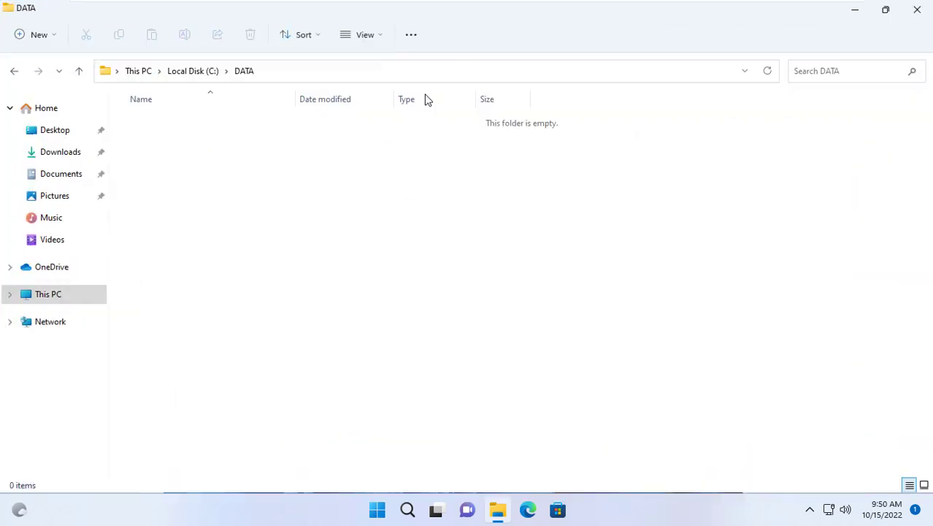
Create Group1 and Group2 subfolders inside DATA.
right_click(295, 191)
mouse_move(362, 294)
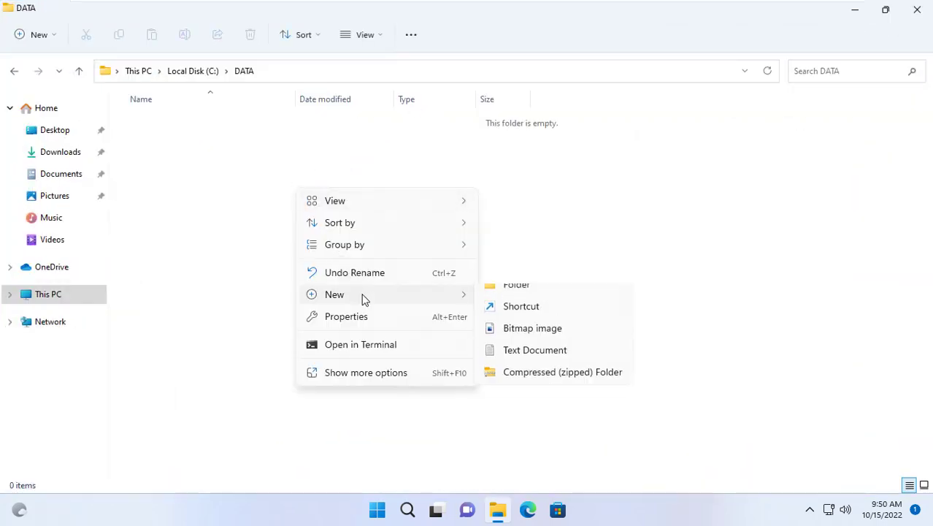
click(500, 294)
text(Group1)
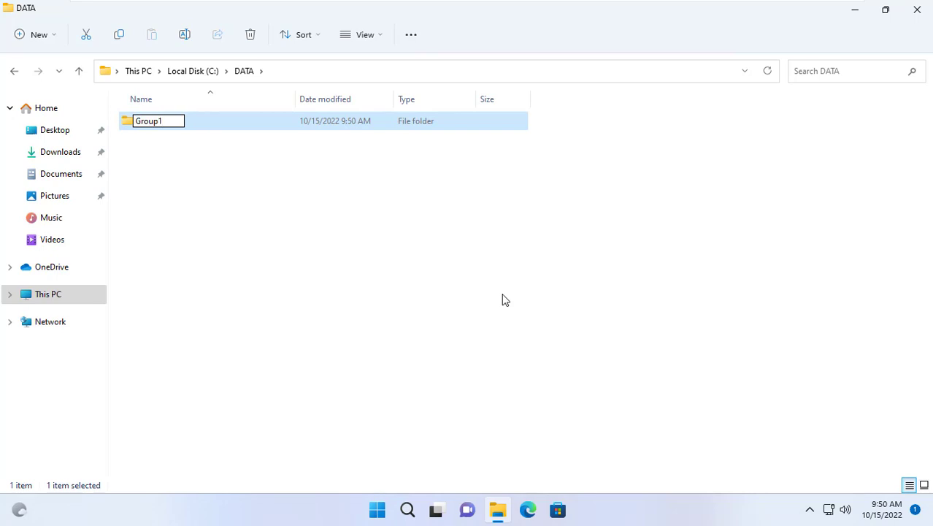
key(Return)
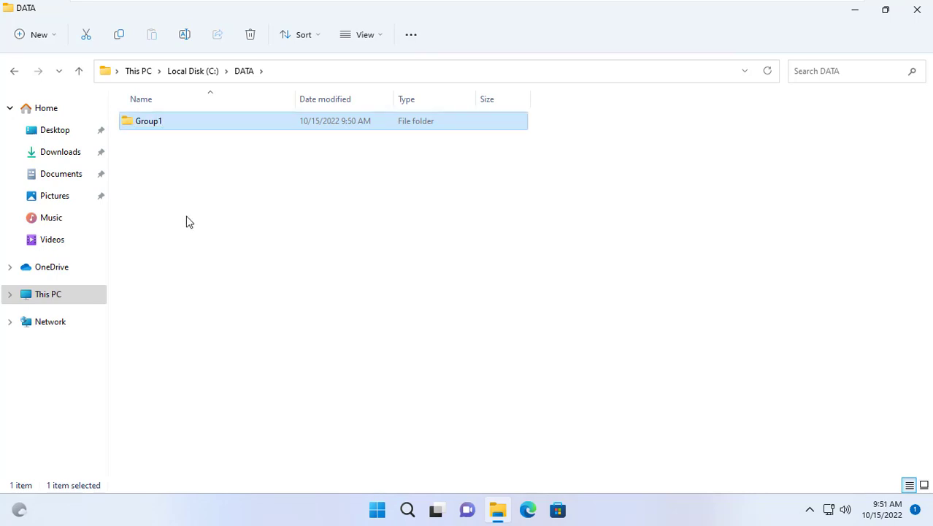
right_click(185, 218)
mouse_move(283, 330)
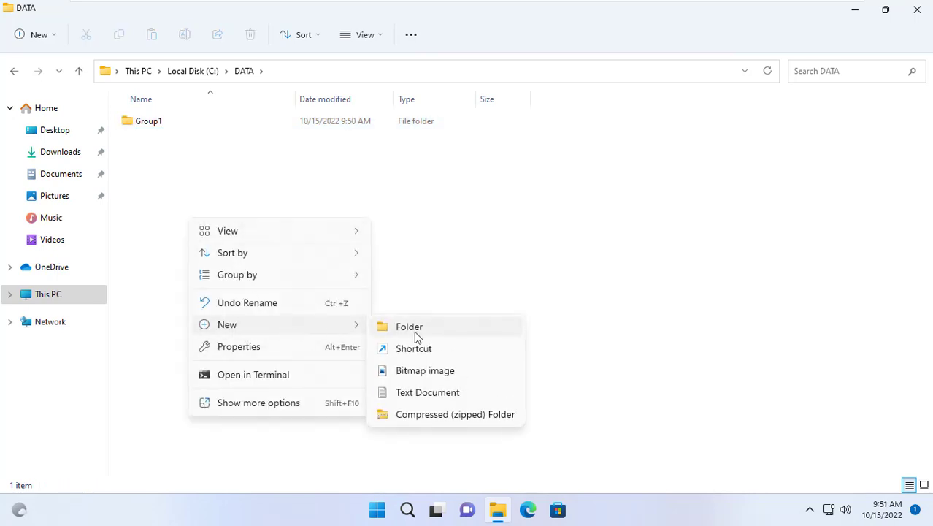
click(414, 331)
text(Group)
key(Return)
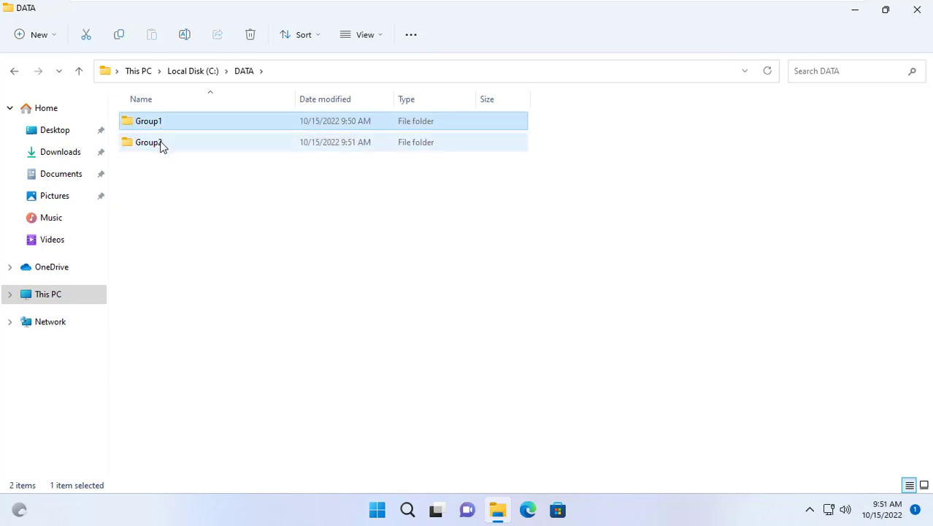
Go back to Local Disk (C:), reopen DATA and select Group2.
click(192, 70)
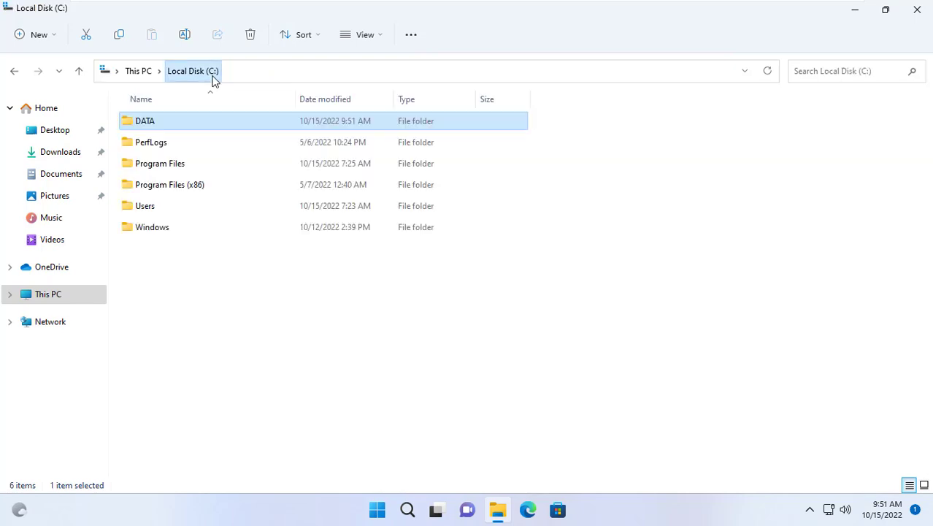
double_click(203, 124)
click(176, 149)
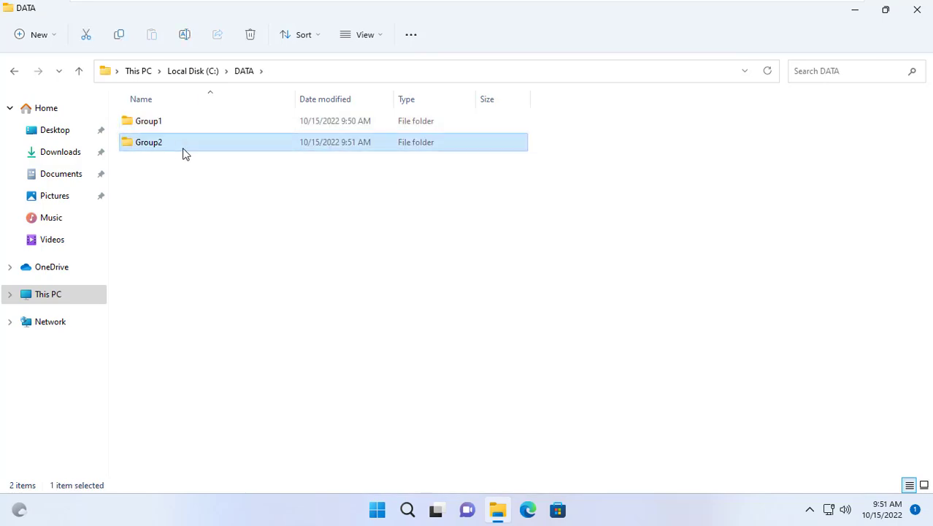
Close File Explorer and show local users in Computer Management.
click(917, 11)
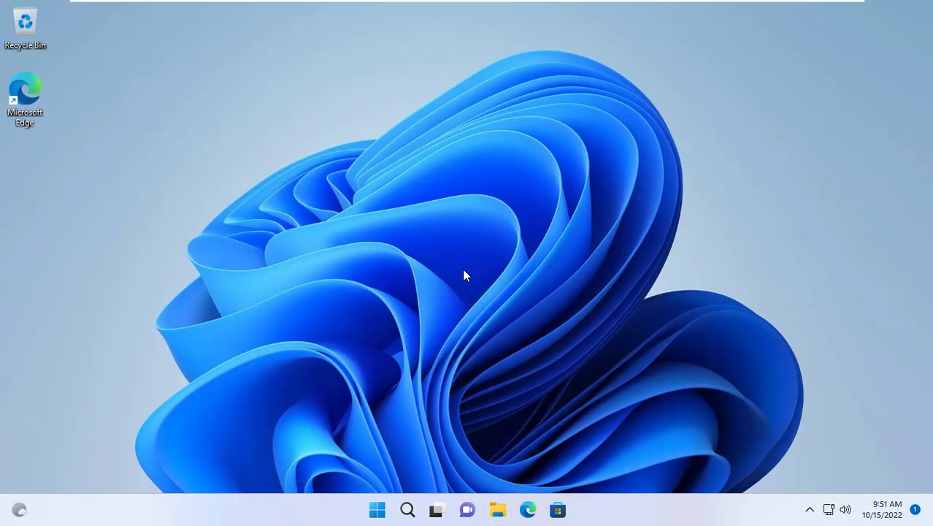
right_click(379, 510)
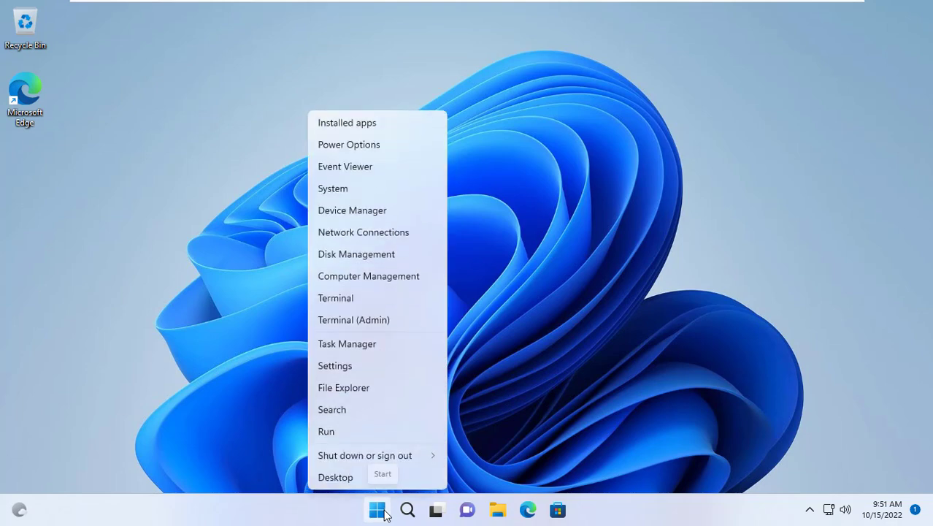
click(385, 278)
double_click(96, 122)
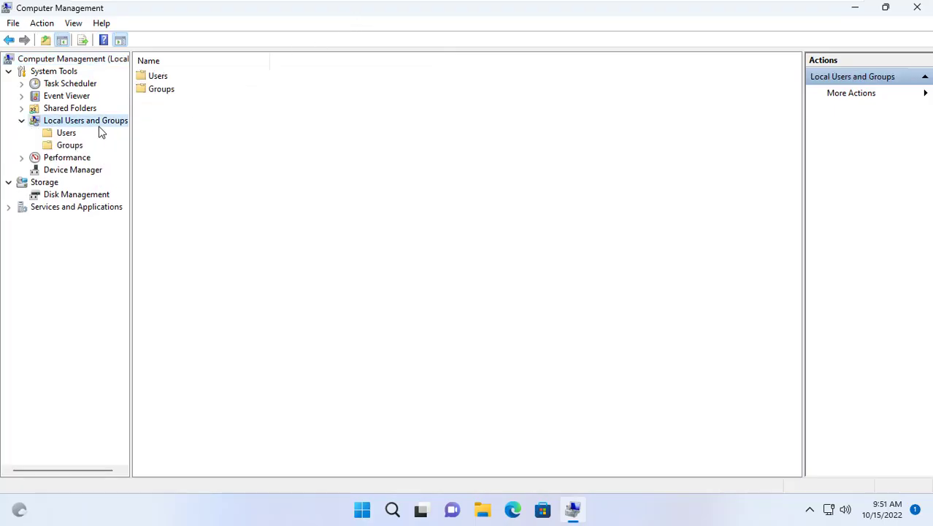
click(66, 134)
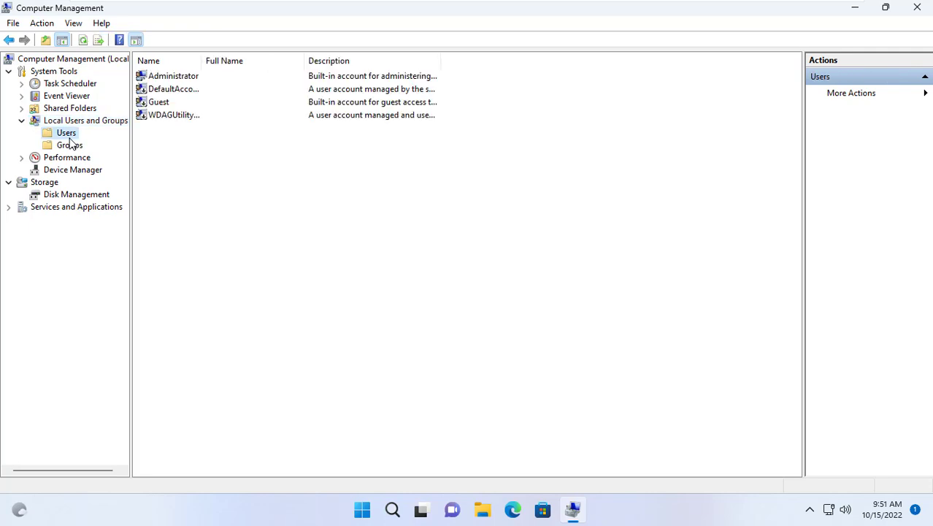
Create the first local user with a never-expiring password and no forced change at logon.
right_click(215, 166)
click(260, 170)
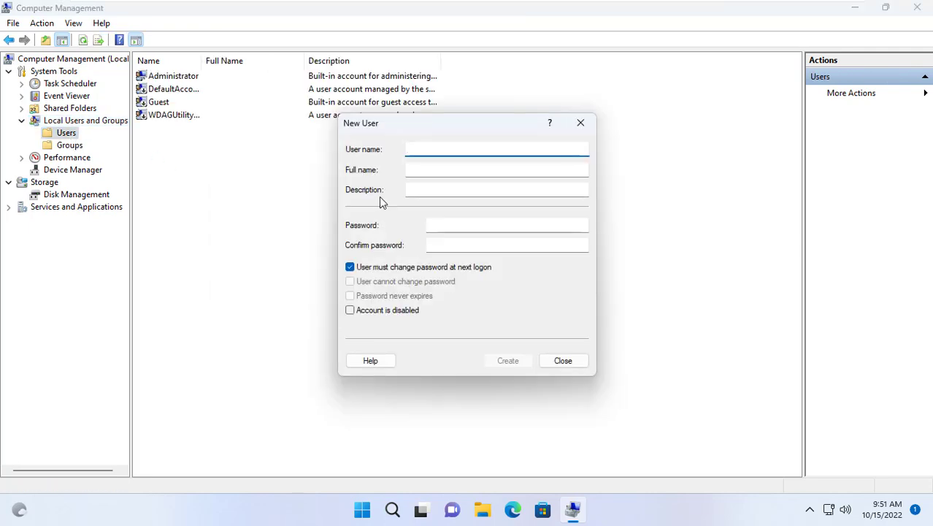
text(James)
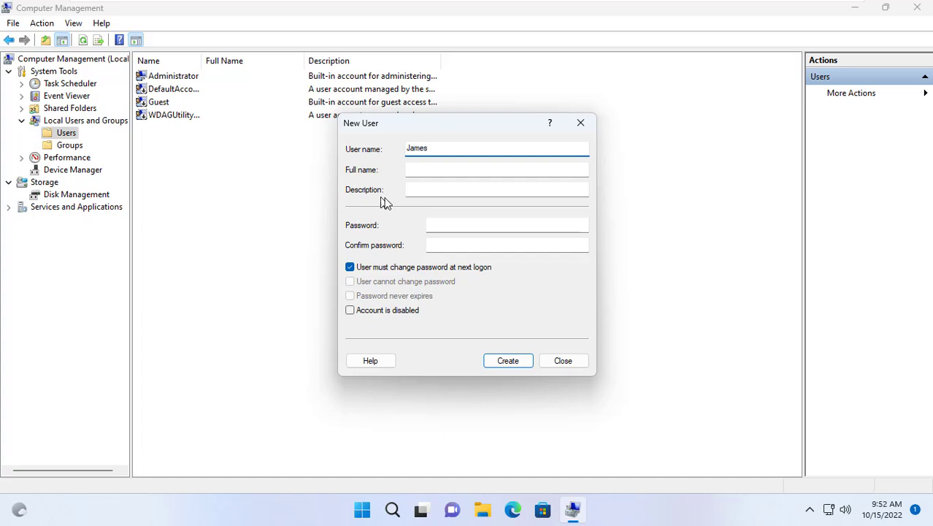
click(439, 223)
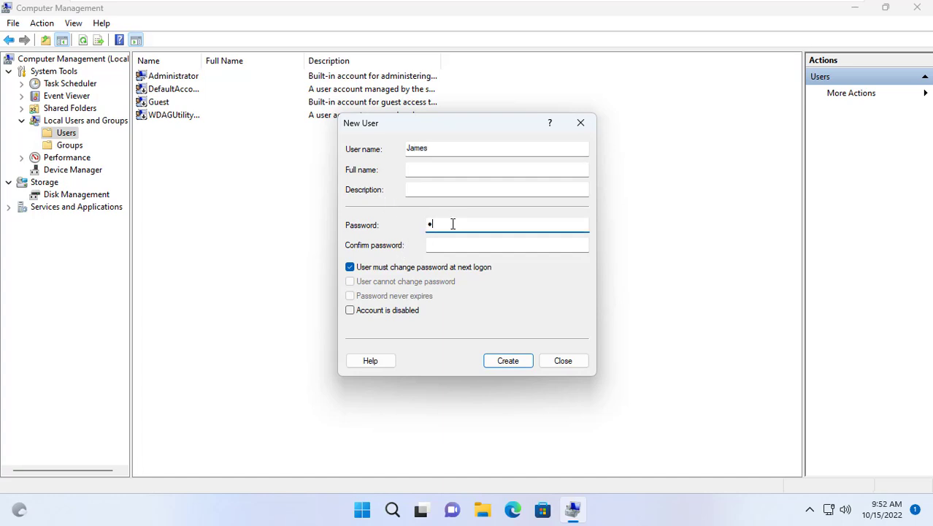
click(448, 242)
click(428, 269)
click(411, 301)
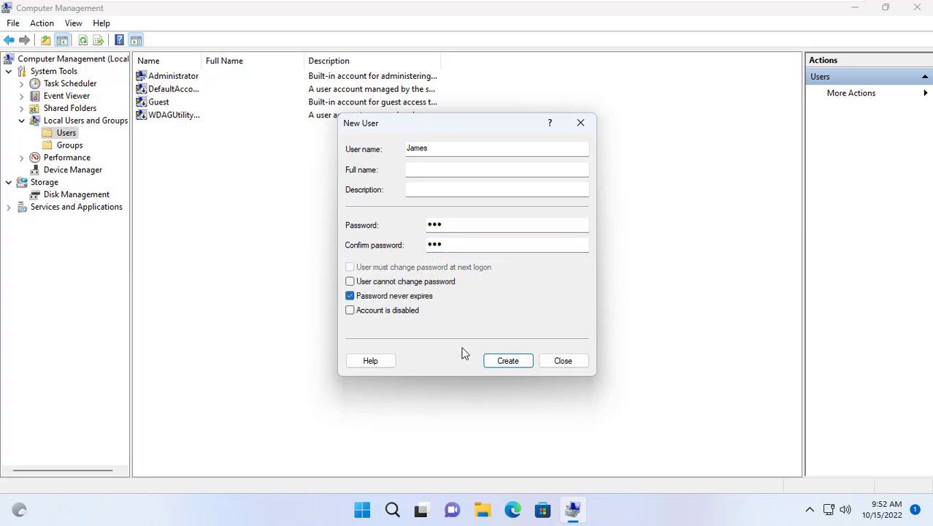
click(517, 363)
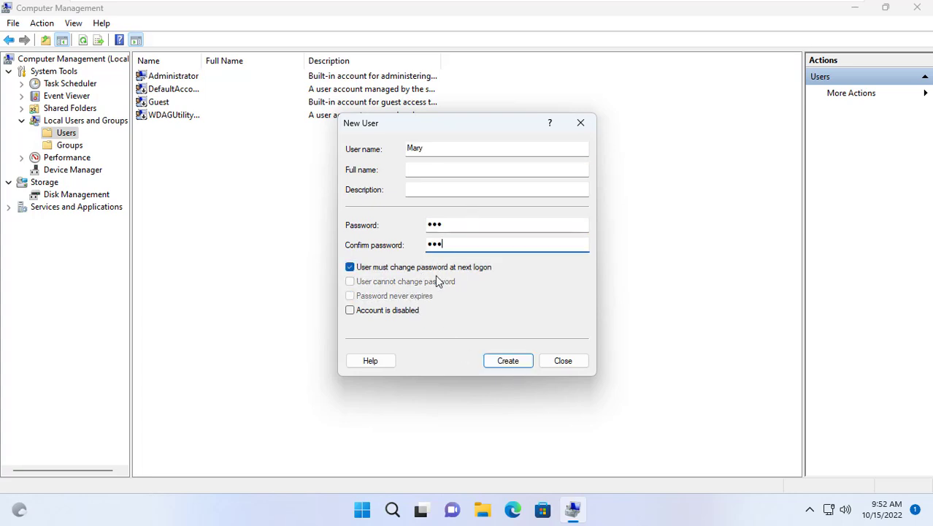
Create three more users, each with a never-expiring password and no forced change.
click(387, 268)
click(412, 297)
click(504, 361)
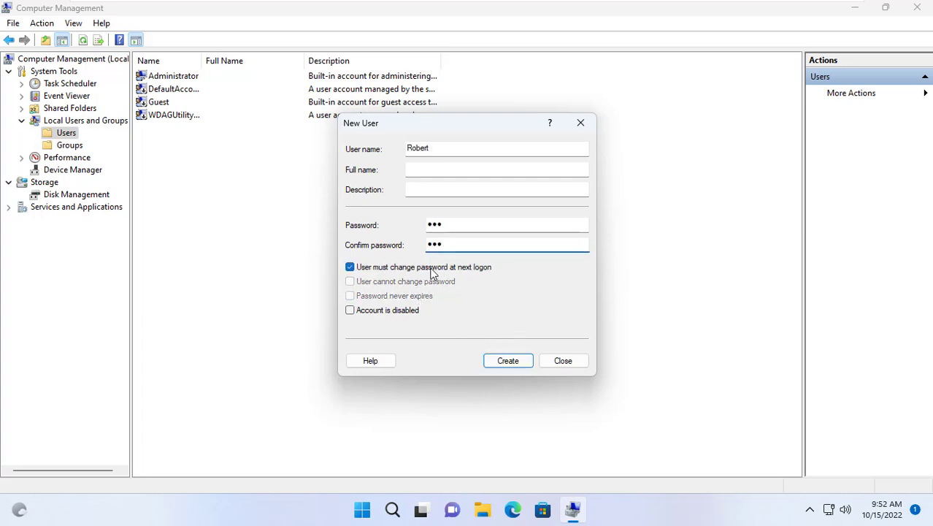
click(430, 269)
click(411, 298)
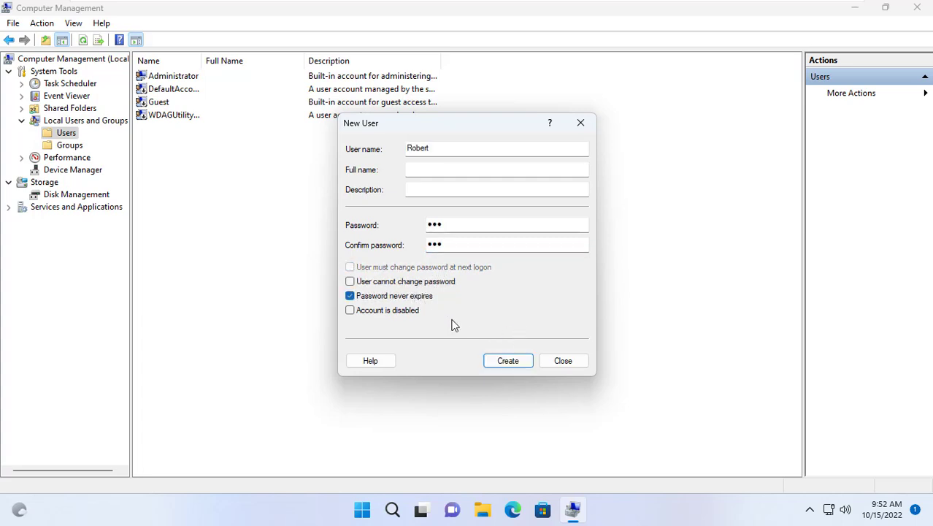
click(508, 360)
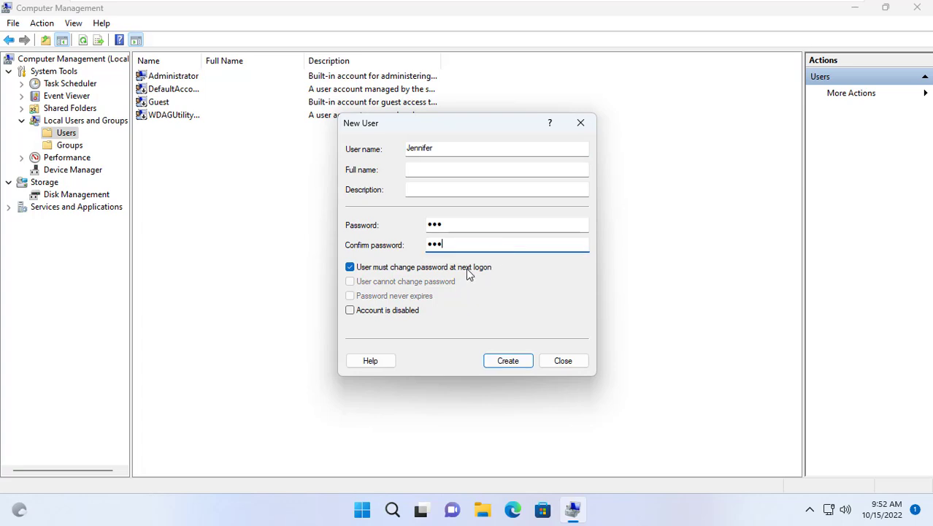
click(465, 271)
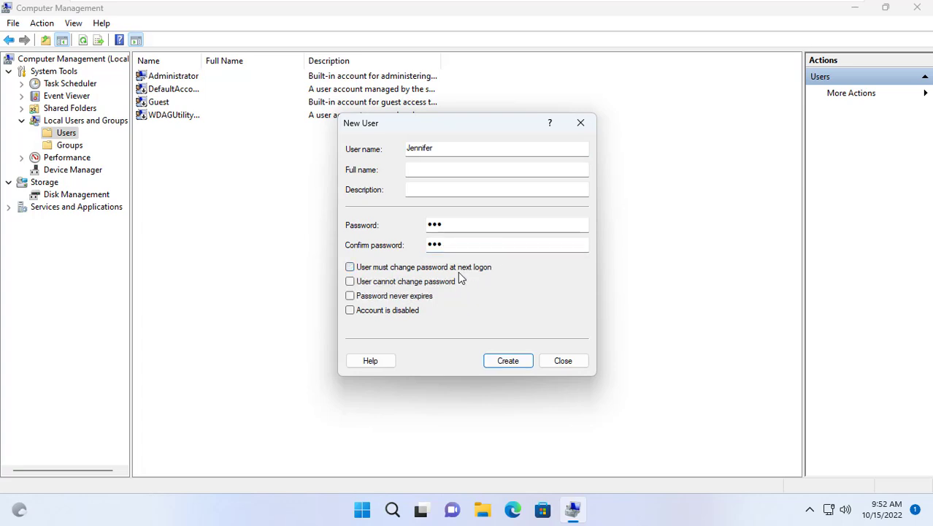
click(418, 295)
click(509, 361)
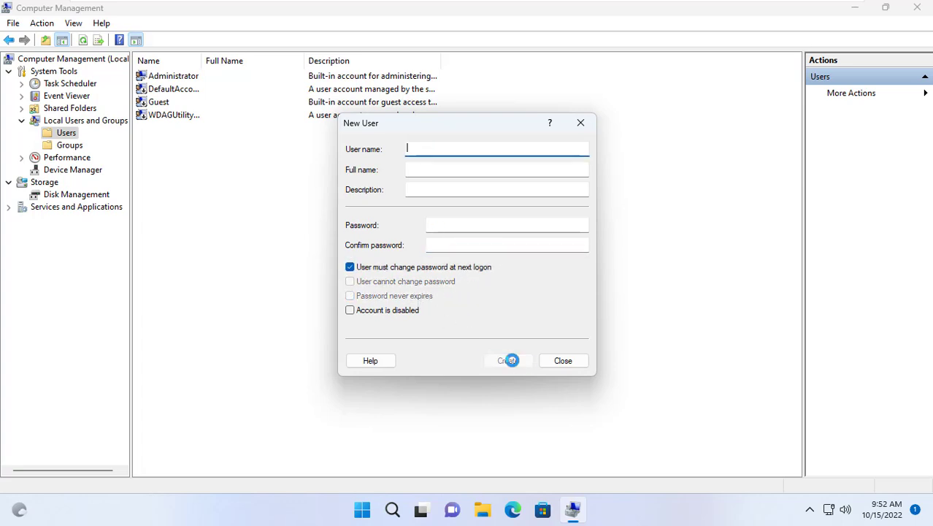
Close the New User form, review the four new accounts, and show Groups.
click(559, 364)
click(180, 116)
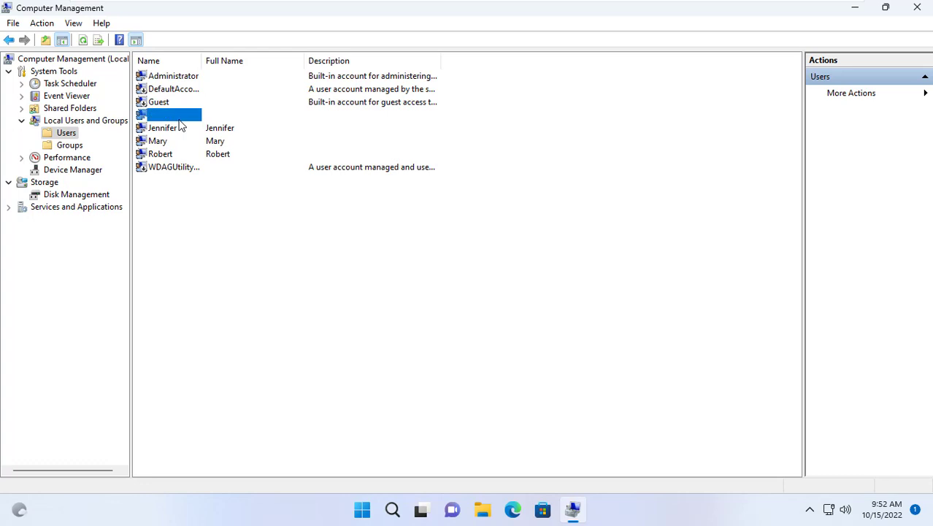
click(178, 129)
click(179, 141)
click(176, 153)
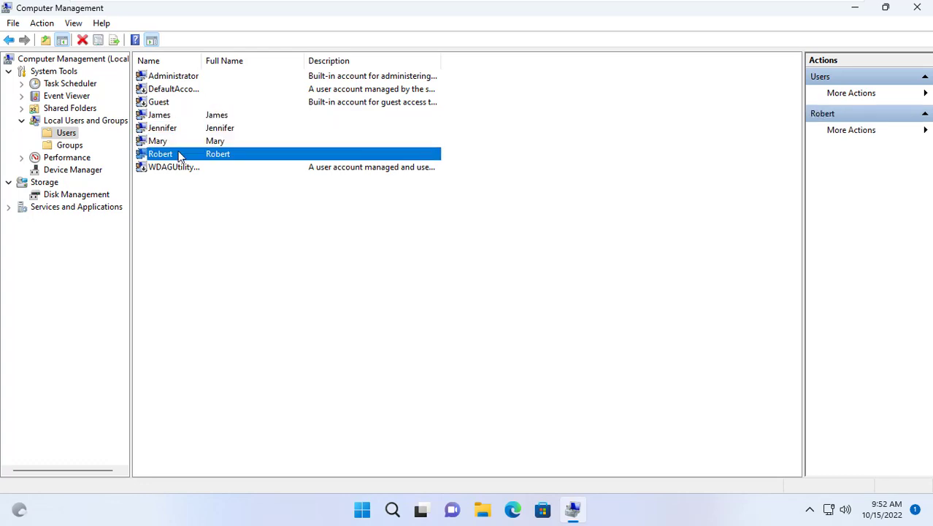
click(71, 145)
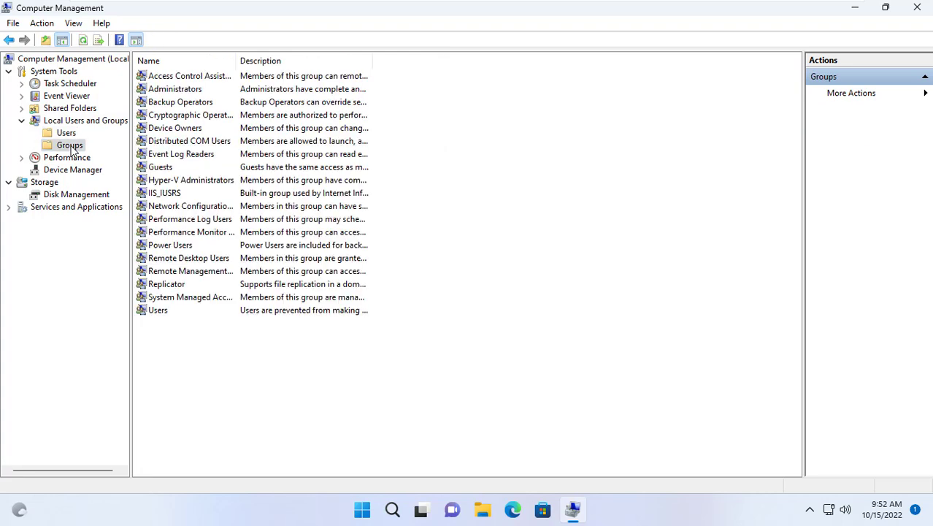
Start a new group named Group1 and add two of the new users as members.
right_click(198, 354)
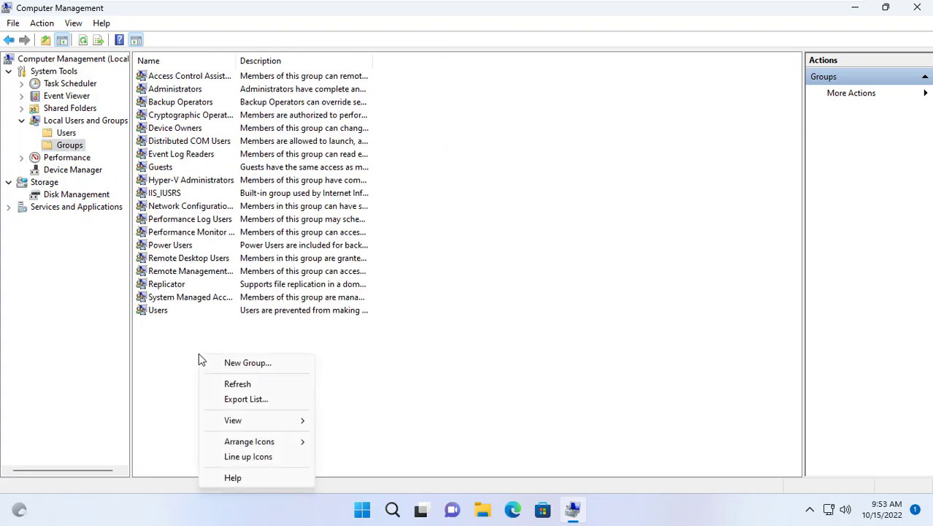
click(254, 364)
text(Group1)
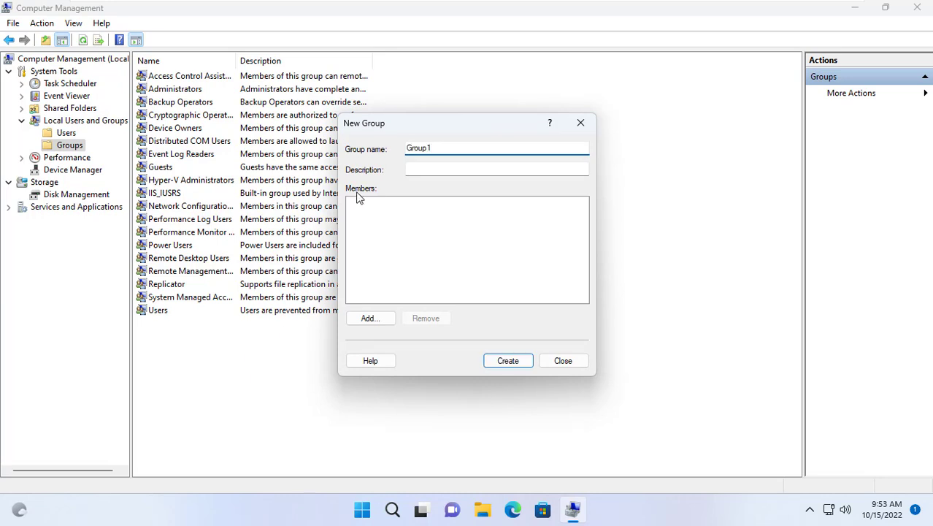
click(369, 319)
text(James)
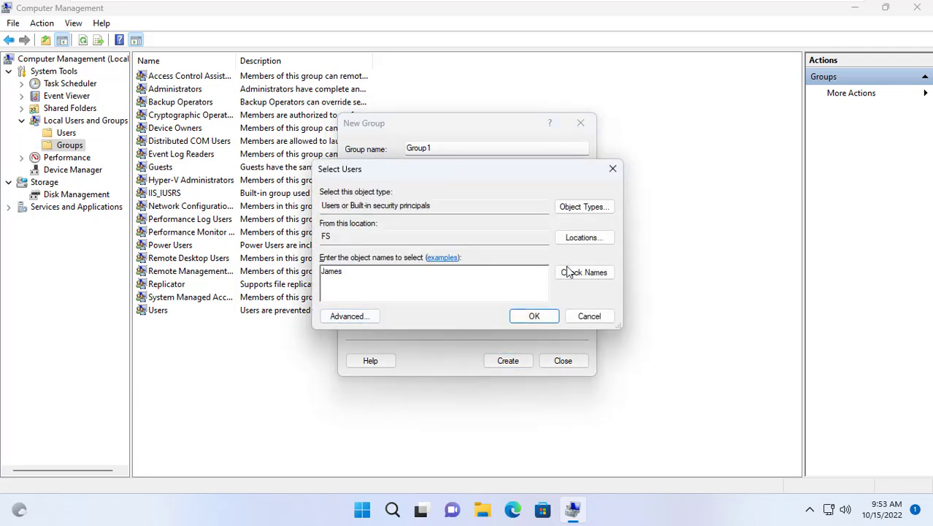
click(585, 273)
text(; Mary)
click(588, 272)
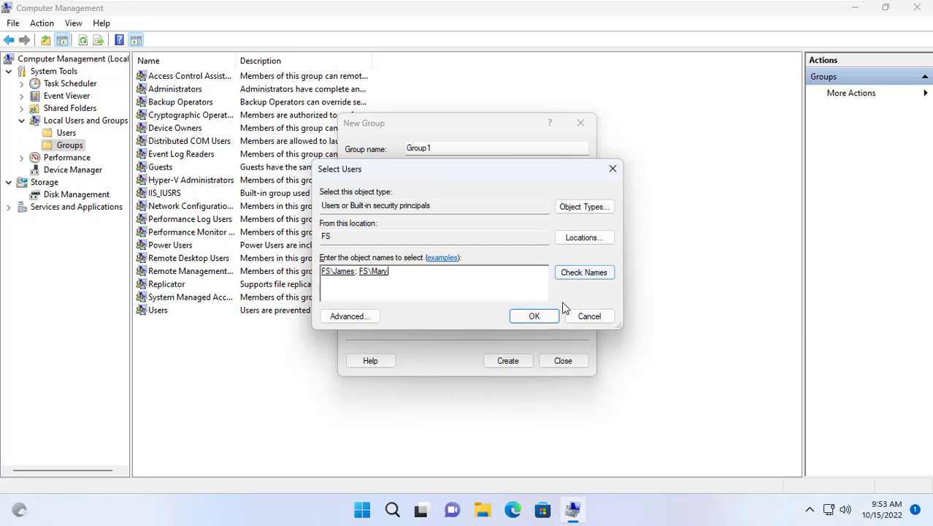
click(544, 315)
click(367, 216)
click(372, 205)
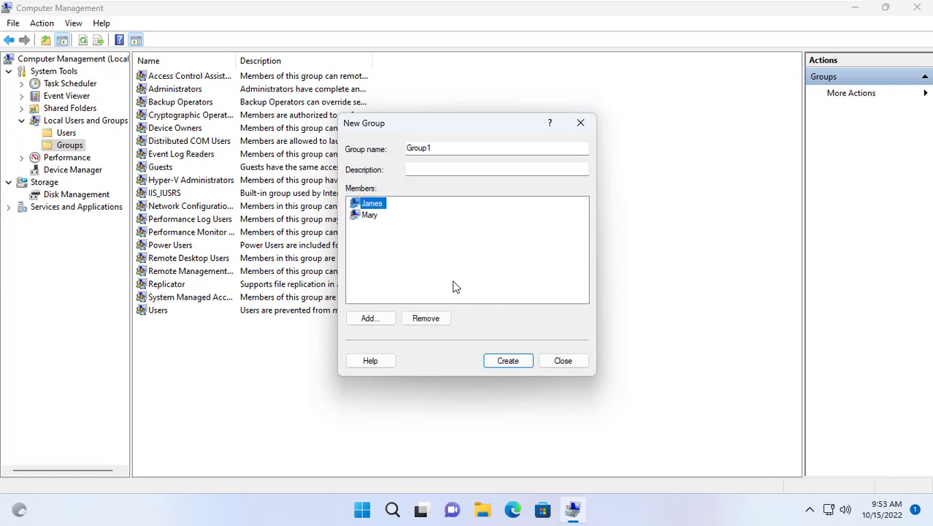
Create Group1, then create Group2 with the other two new users and close the dialog.
click(509, 361)
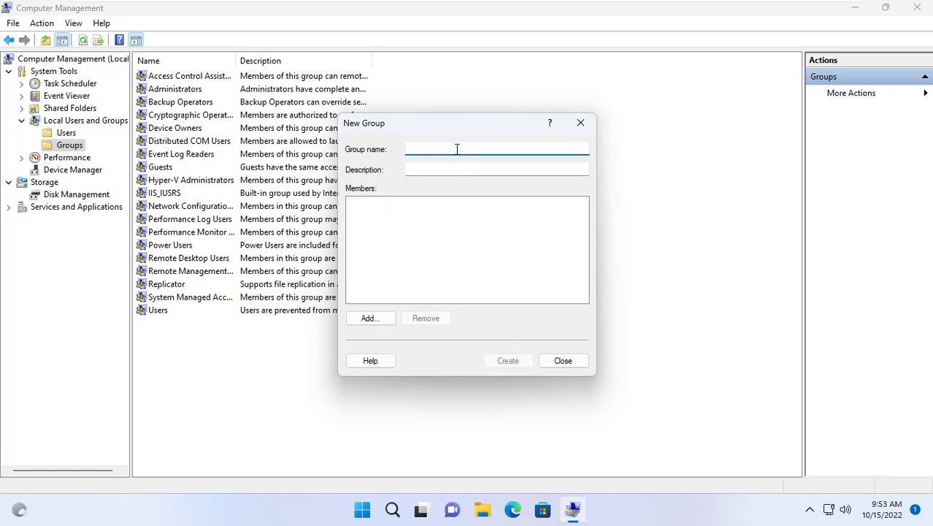
text(Group2)
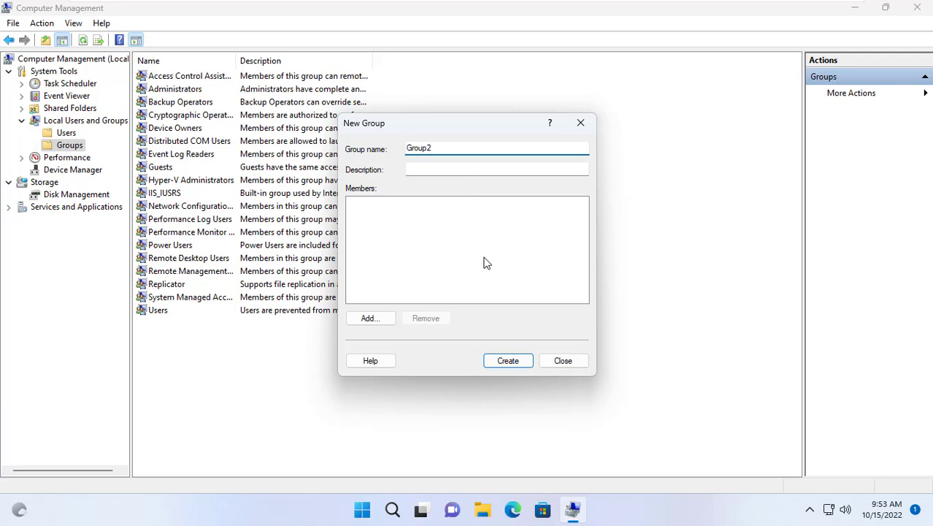
click(381, 319)
text(Robert)
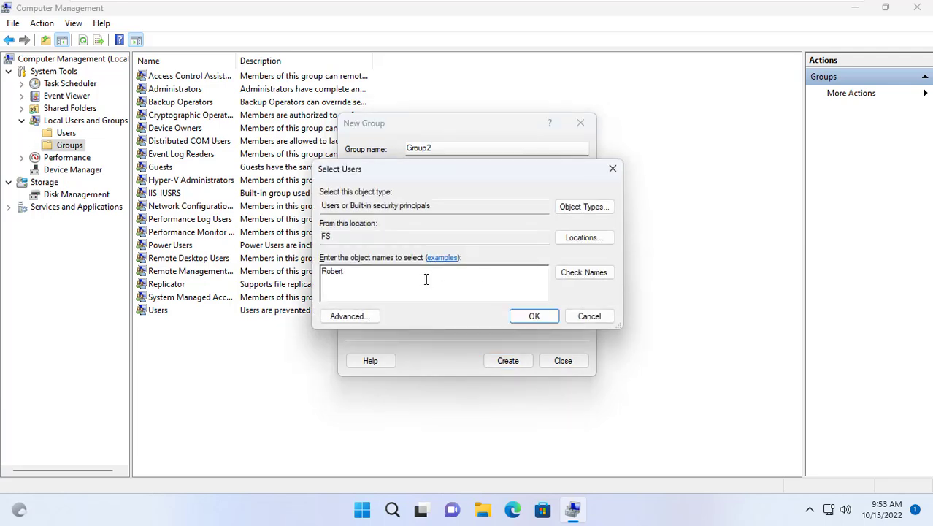
click(587, 276)
click(599, 274)
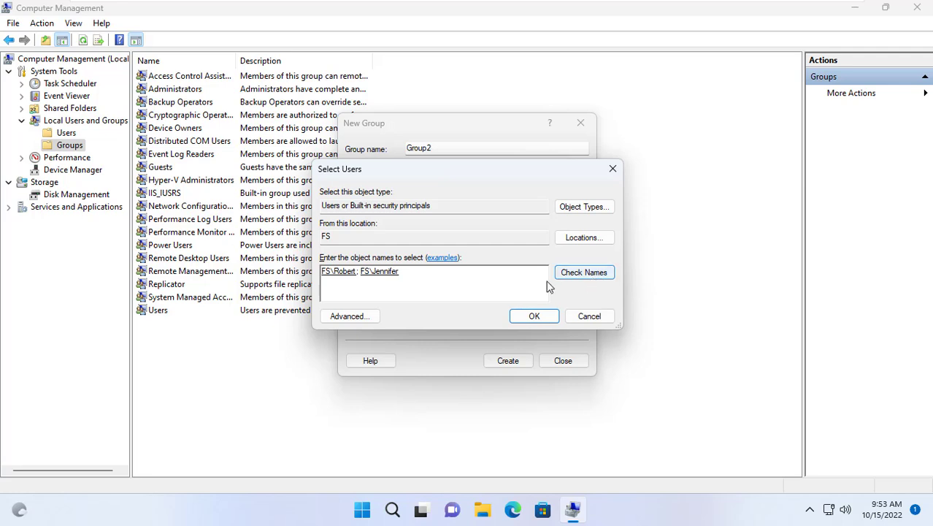
click(533, 316)
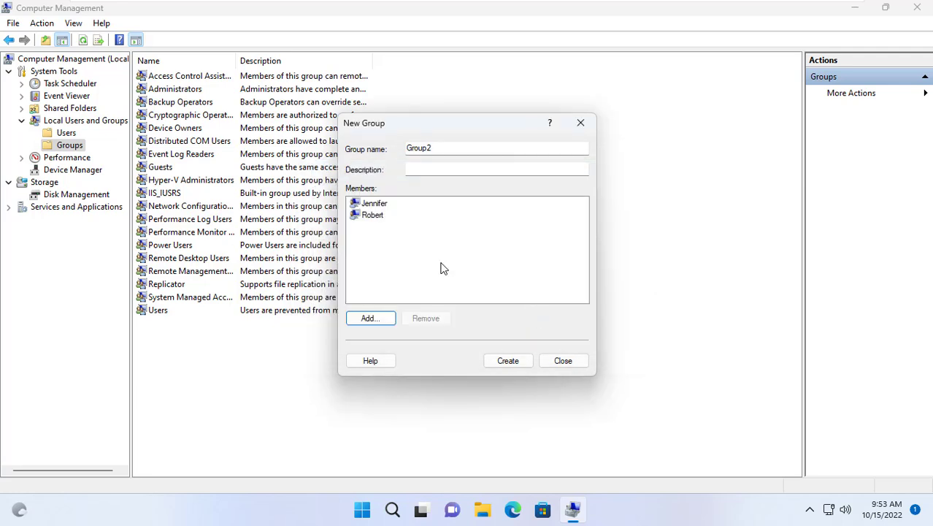
click(376, 204)
click(508, 361)
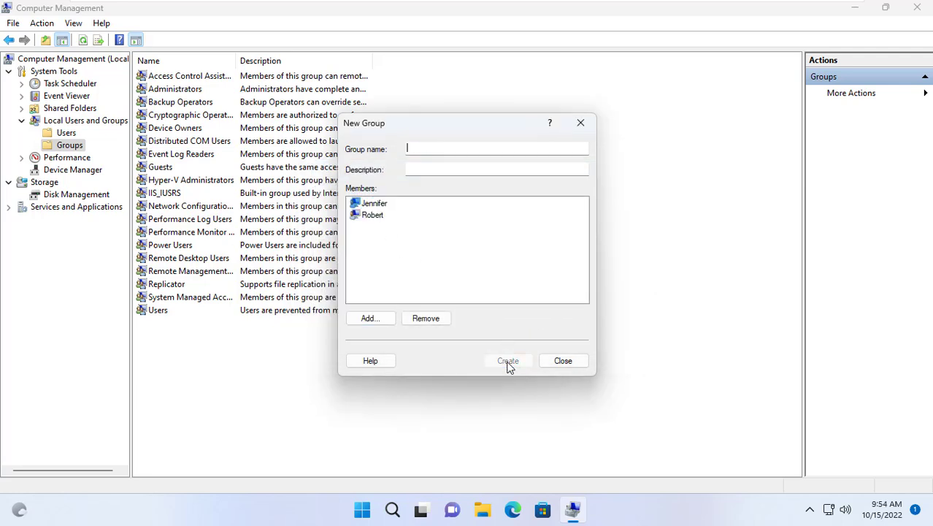
click(554, 366)
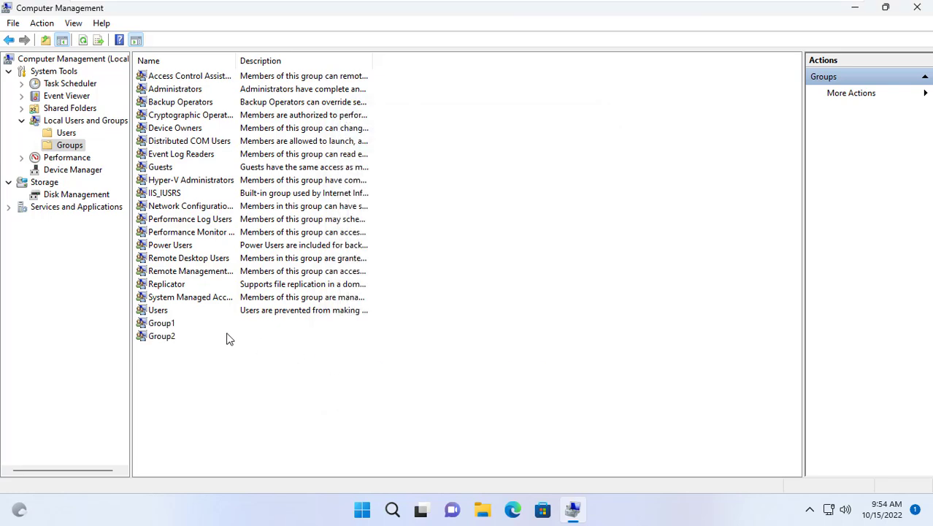
Check Group1's members in its properties and close them.
click(168, 325)
click(175, 336)
double_click(175, 326)
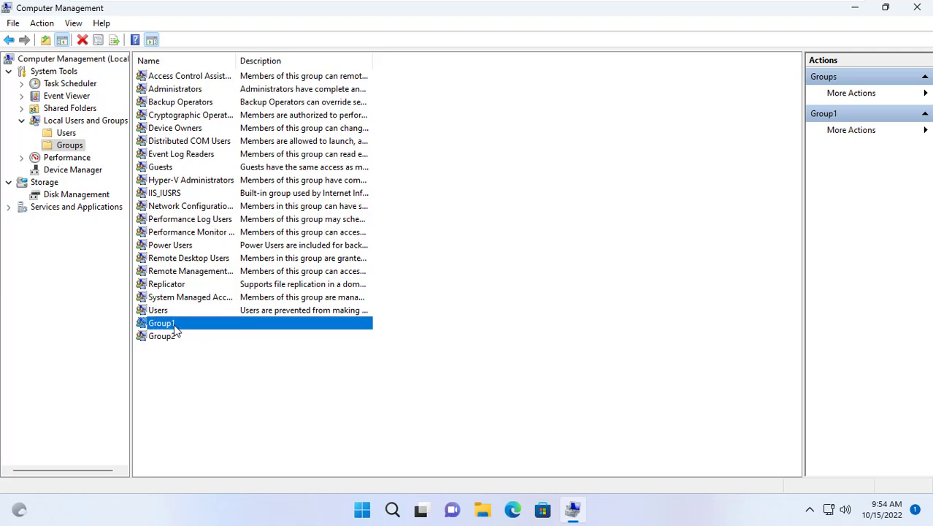
click(370, 240)
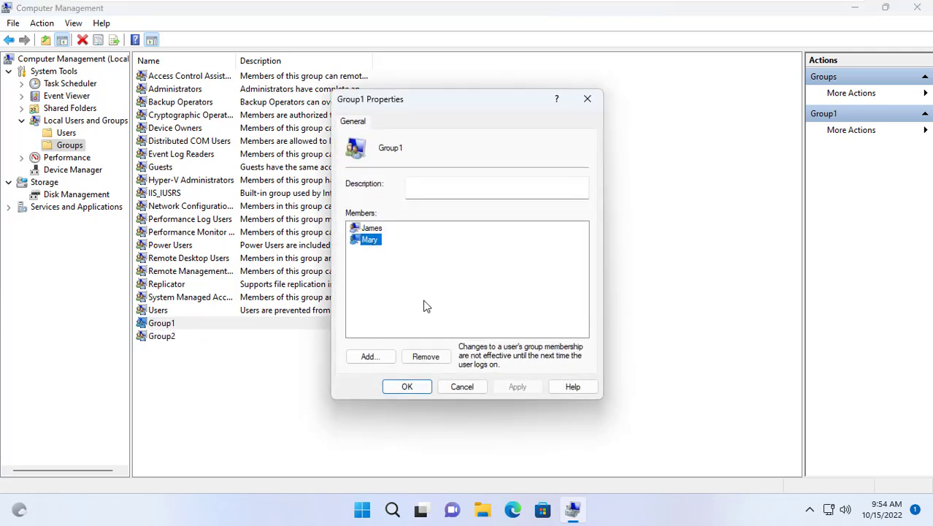
click(395, 387)
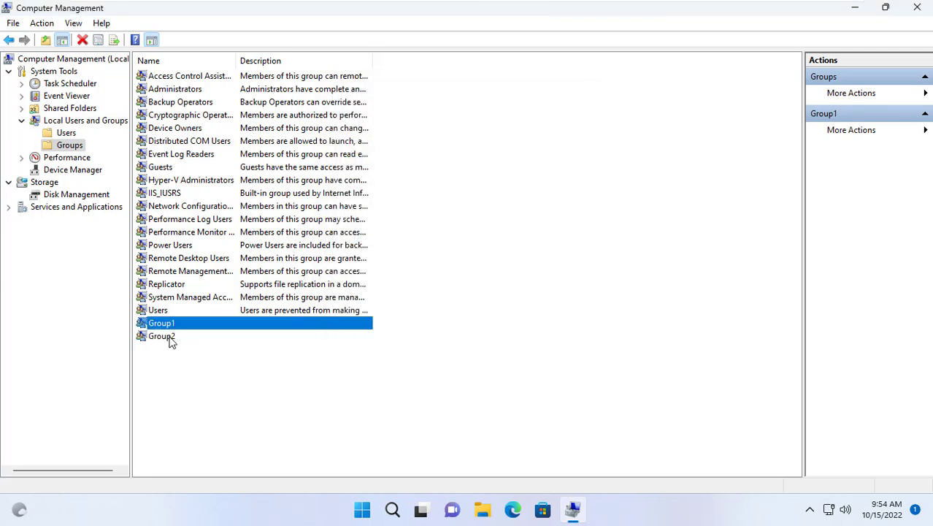
Review Group2's two members in its properties and close them.
double_click(170, 337)
click(363, 230)
click(366, 243)
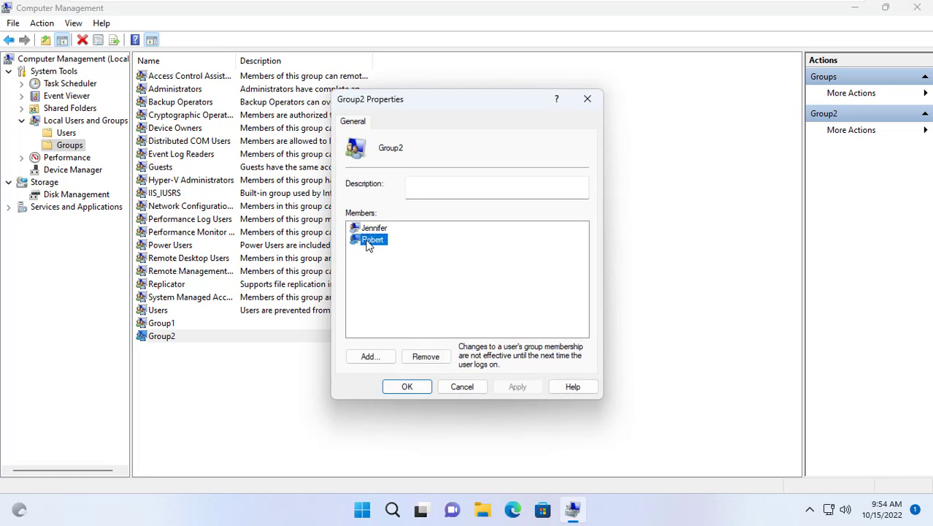
click(407, 388)
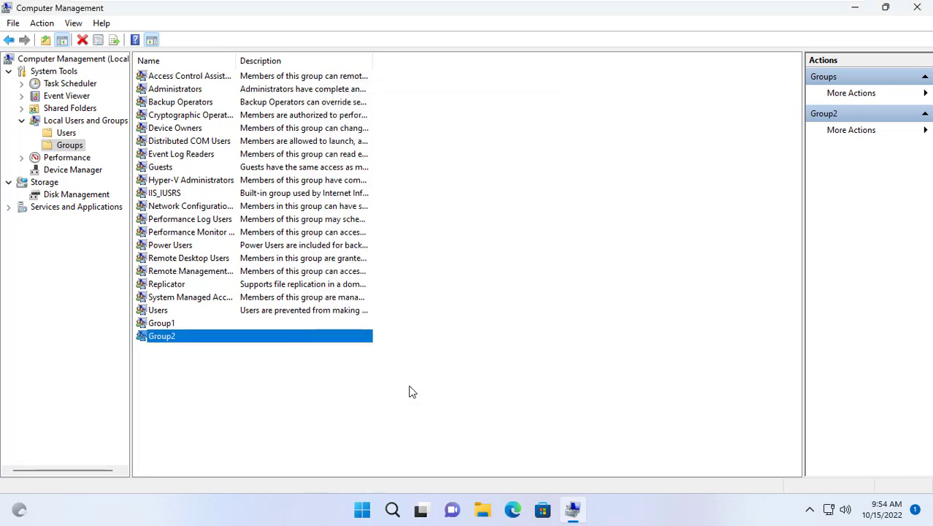
Close Computer Management and open the Properties of the DATA folder on Local Disk (C:).
click(917, 7)
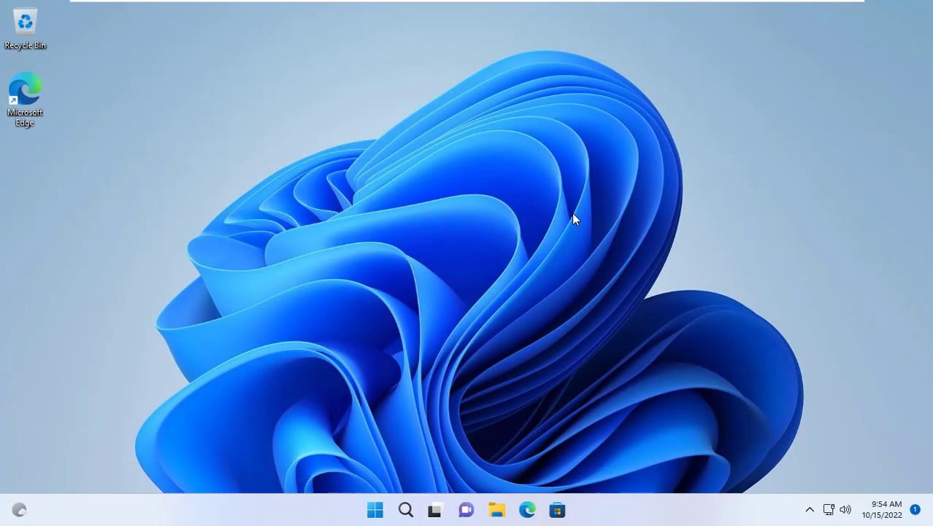
click(498, 511)
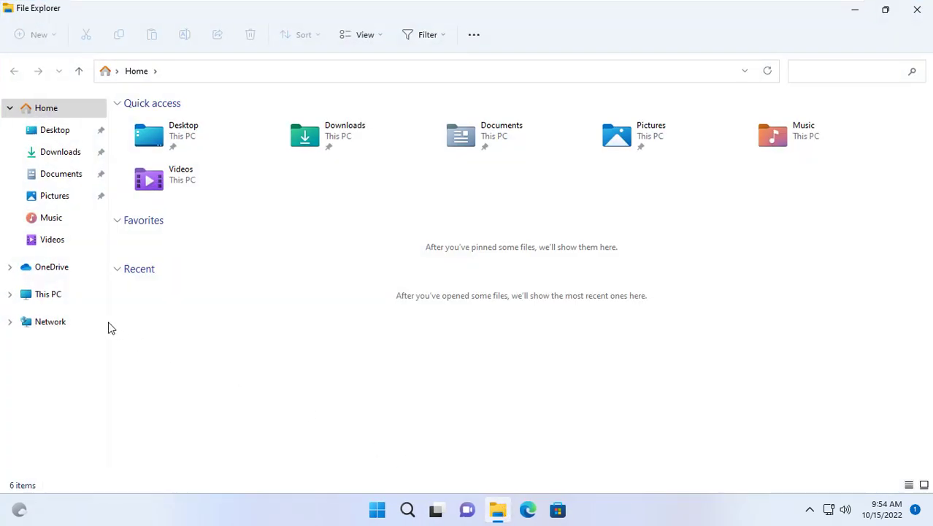
click(63, 294)
click(167, 234)
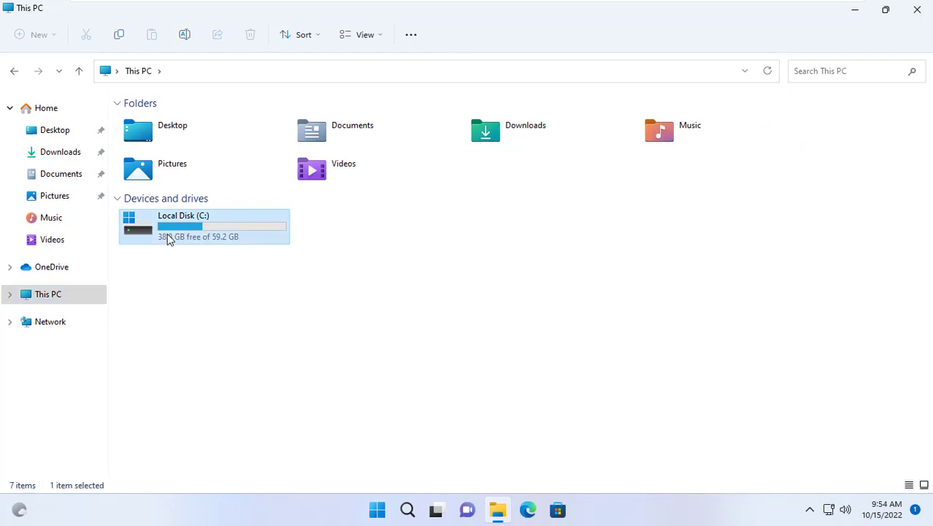
double_click(167, 235)
click(153, 129)
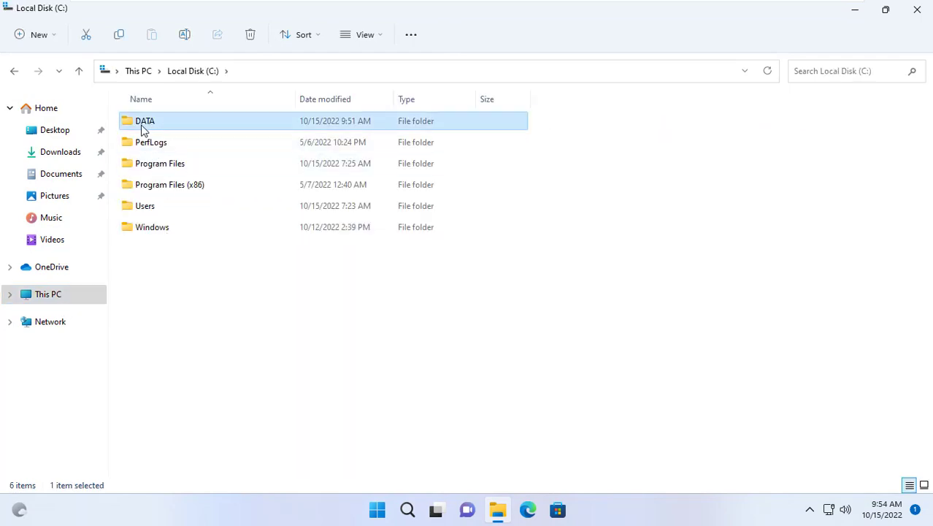
right_click(153, 130)
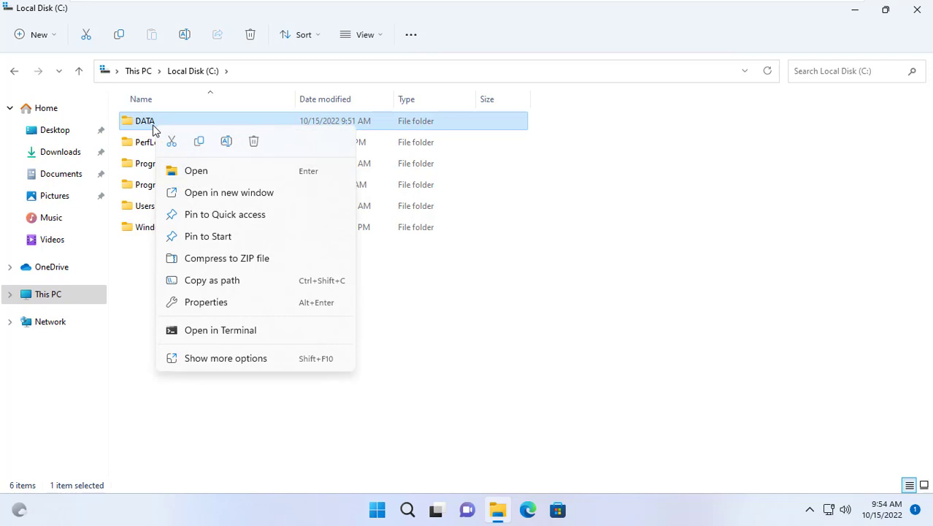
click(222, 305)
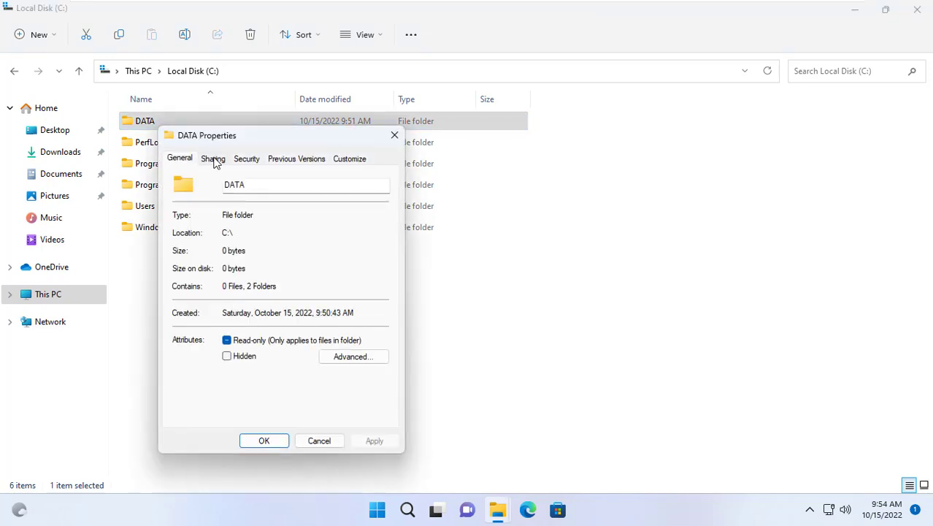
Turn on Share this folder for DATA in Advanced Sharing.
click(853, 11)
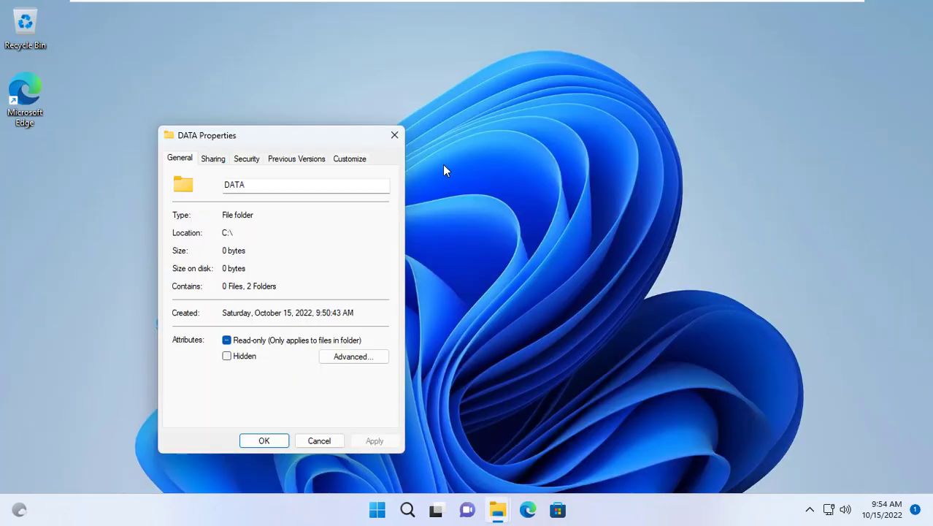
drag(219, 137, 220, 73)
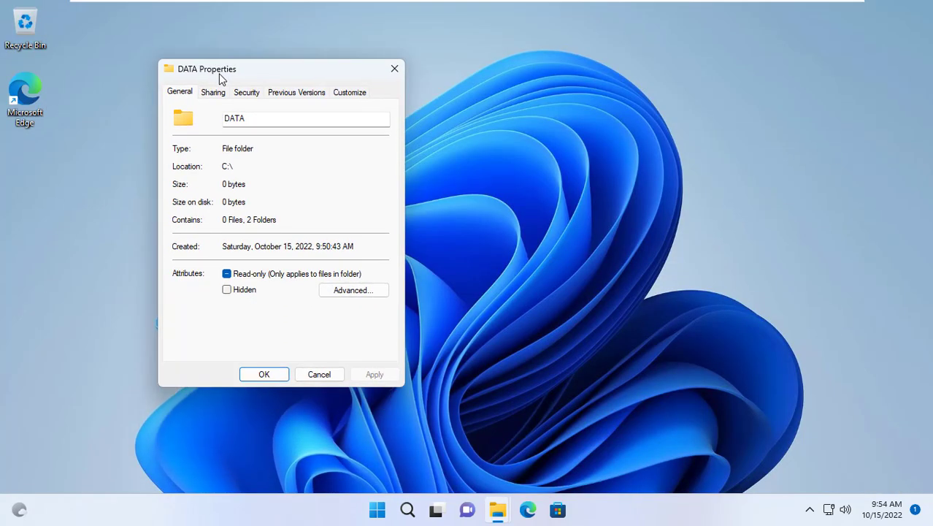
click(214, 99)
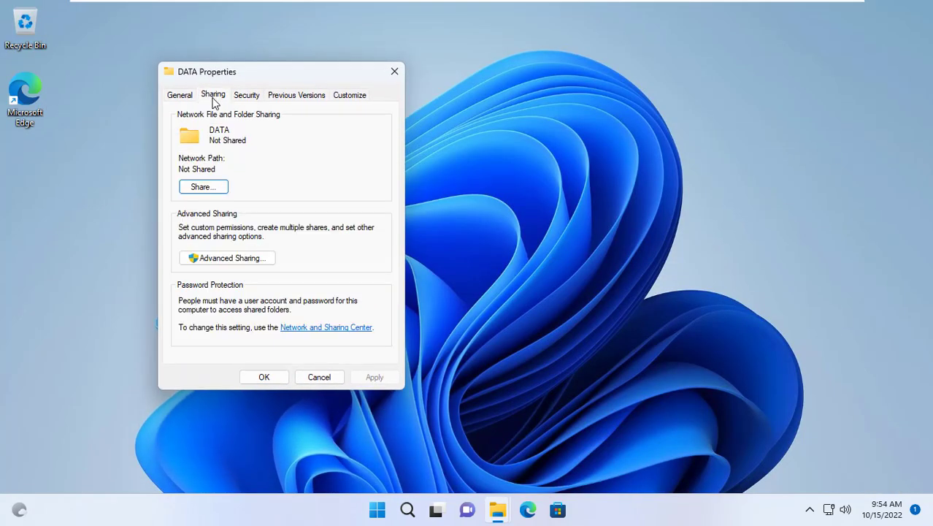
click(231, 263)
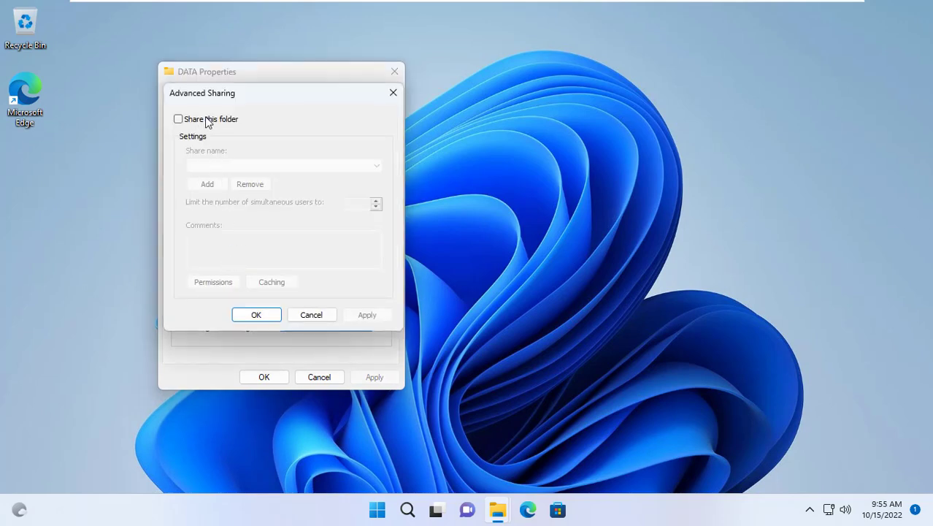
click(209, 121)
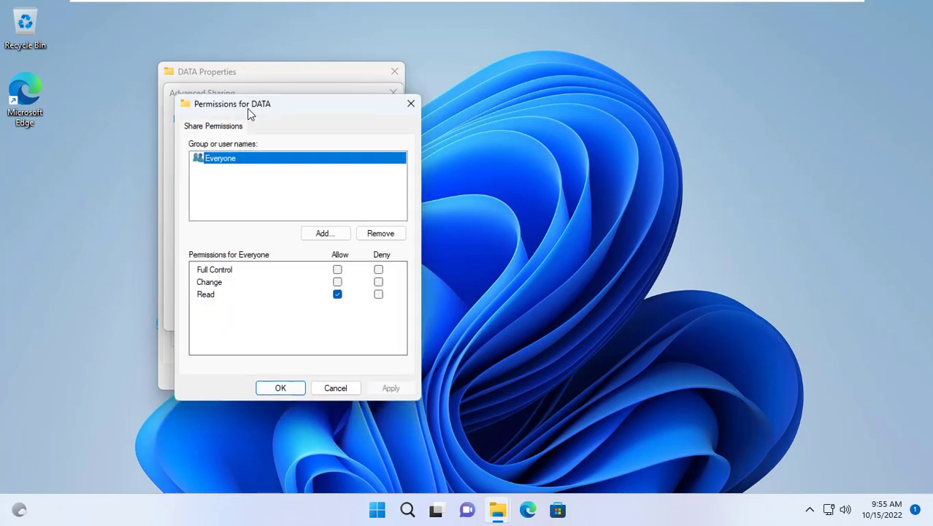
Allow Everyone Change permission on the DATA share.
drag(250, 114, 482, 88)
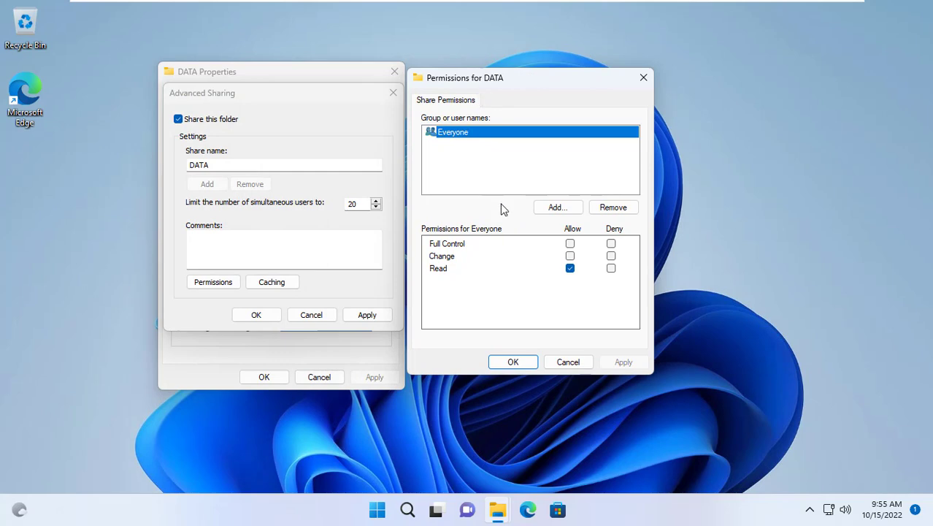
click(570, 255)
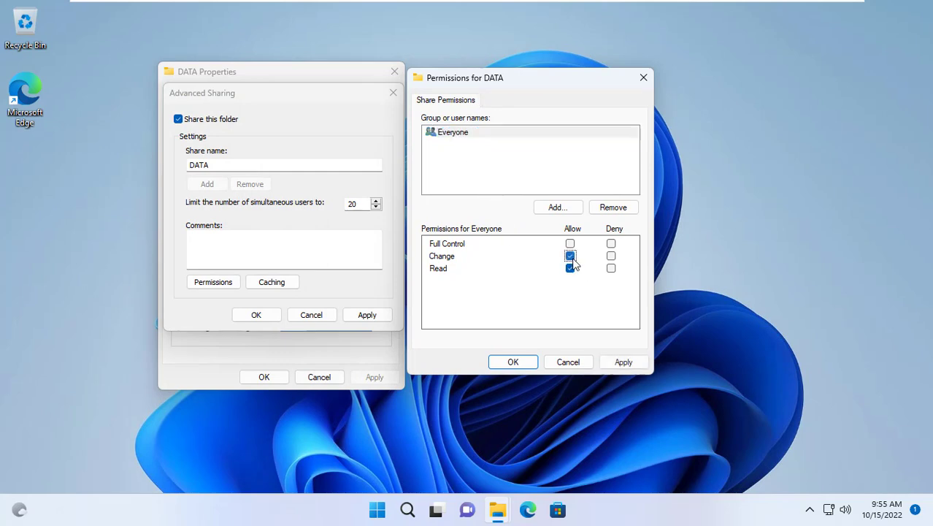
click(620, 361)
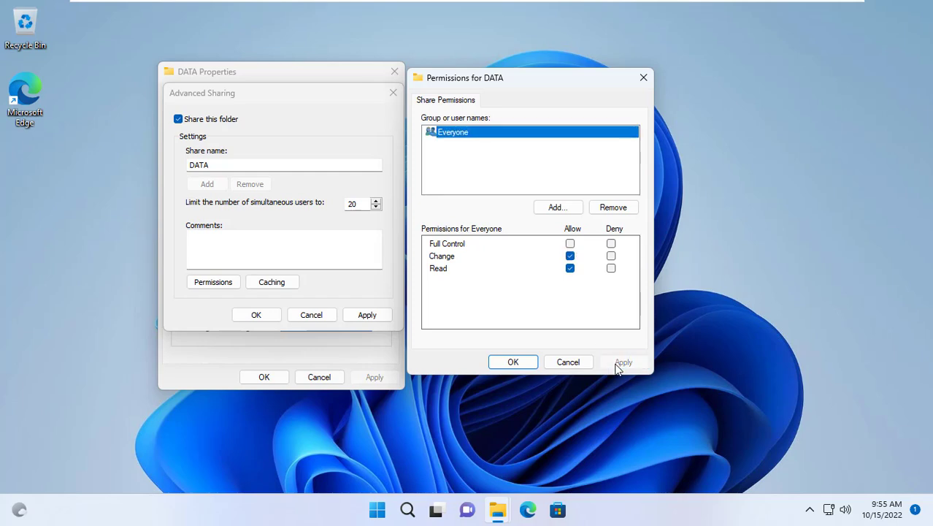
Add Group1 and Group2 to the share permissions and confirm them.
click(564, 212)
text(Group1)
click(670, 202)
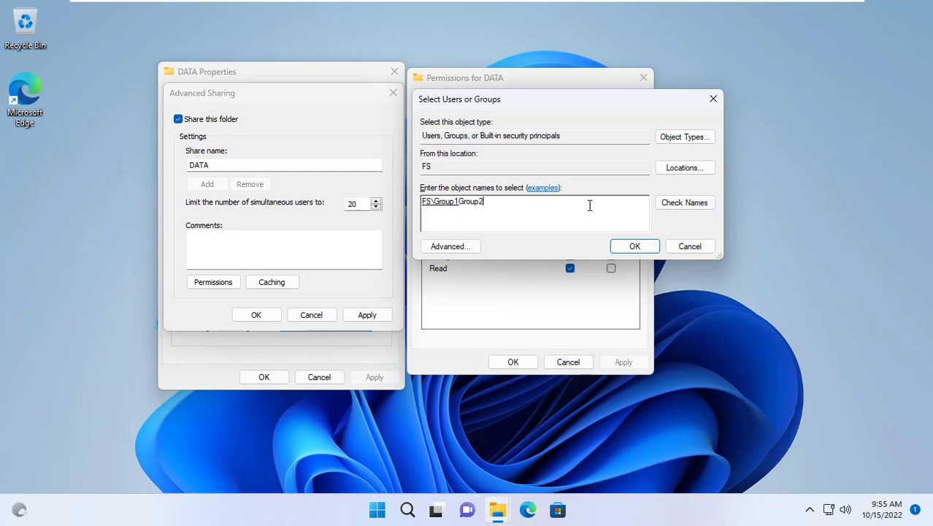
click(697, 206)
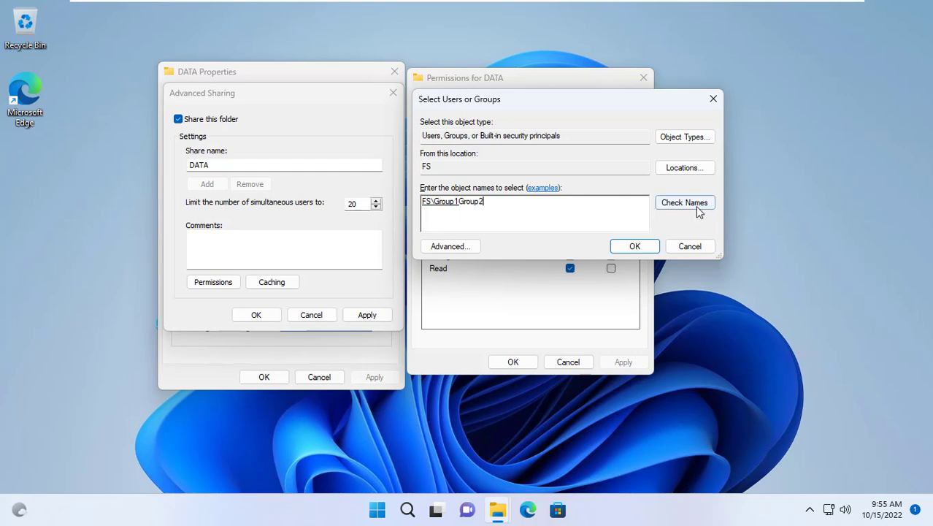
click(650, 246)
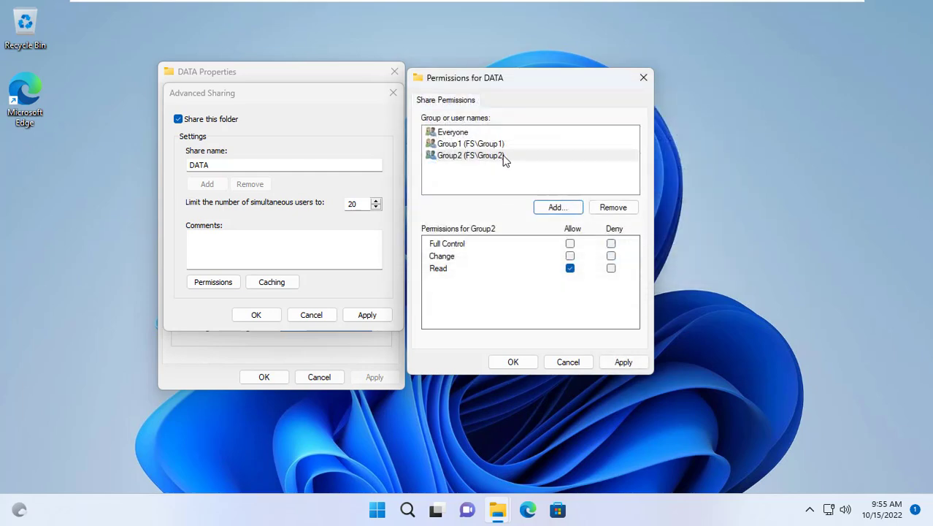
click(497, 146)
click(496, 158)
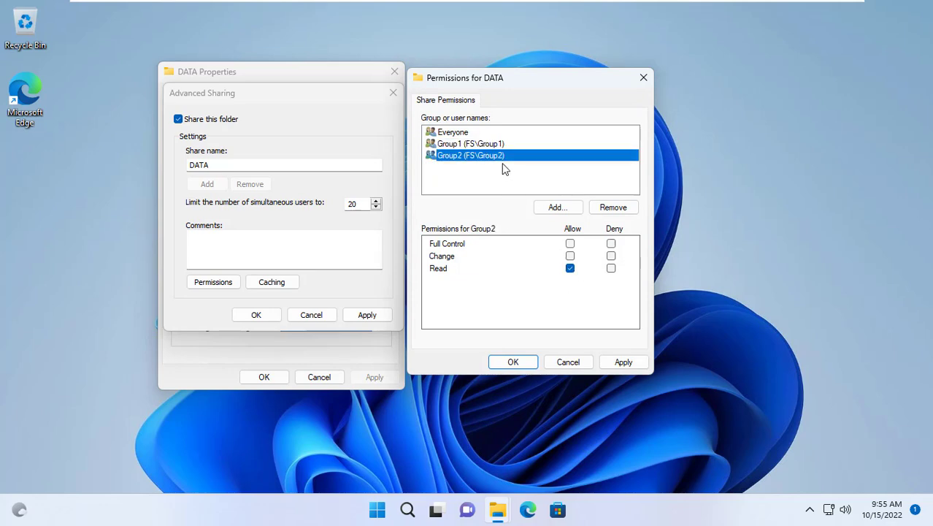
click(501, 145)
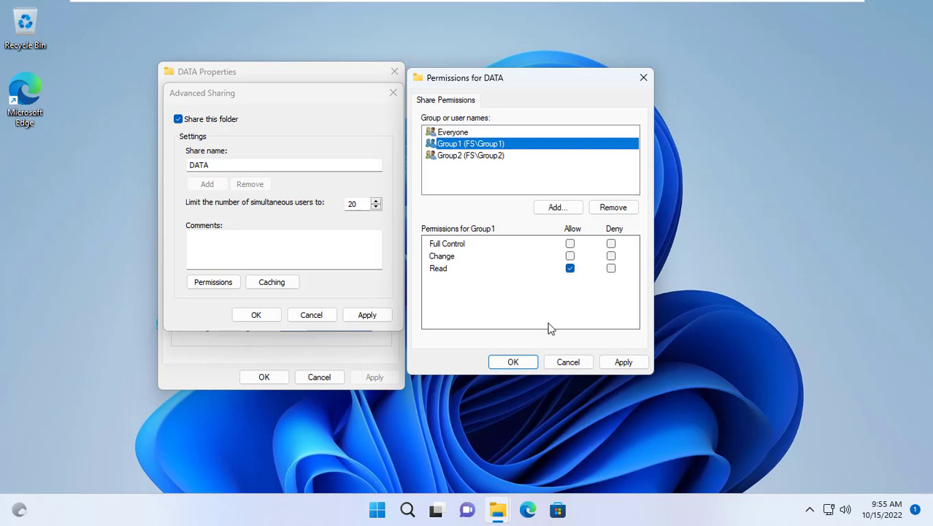
click(523, 360)
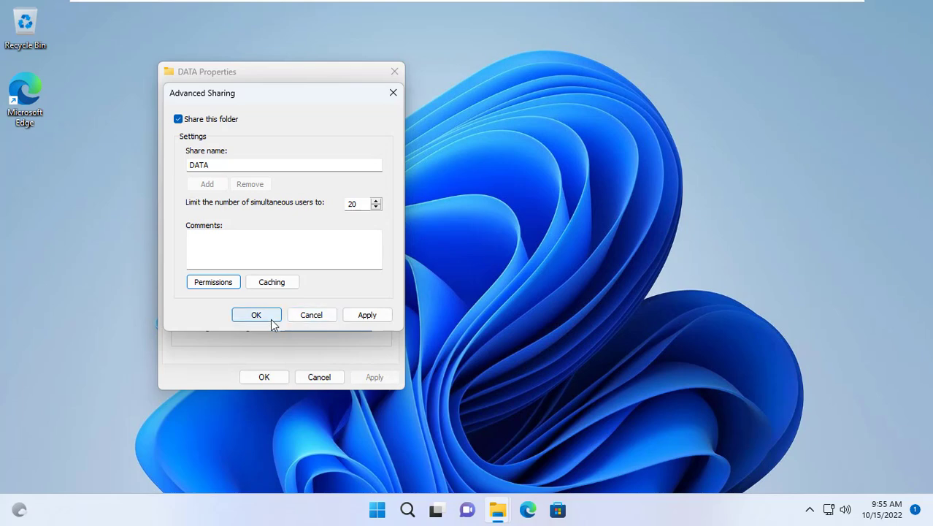
Apply the sharing settings, note the \\Fs\data path, and close DATA Properties.
click(361, 319)
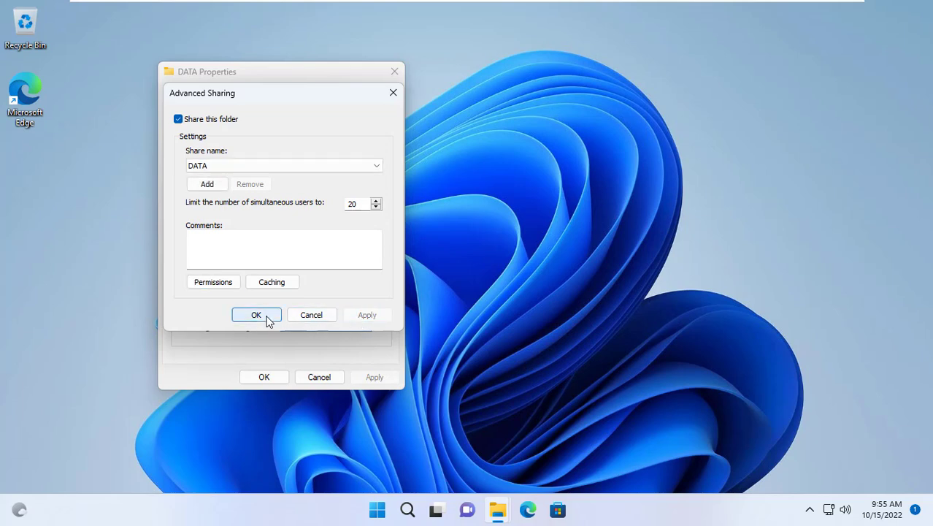
click(256, 315)
drag(179, 169, 219, 169)
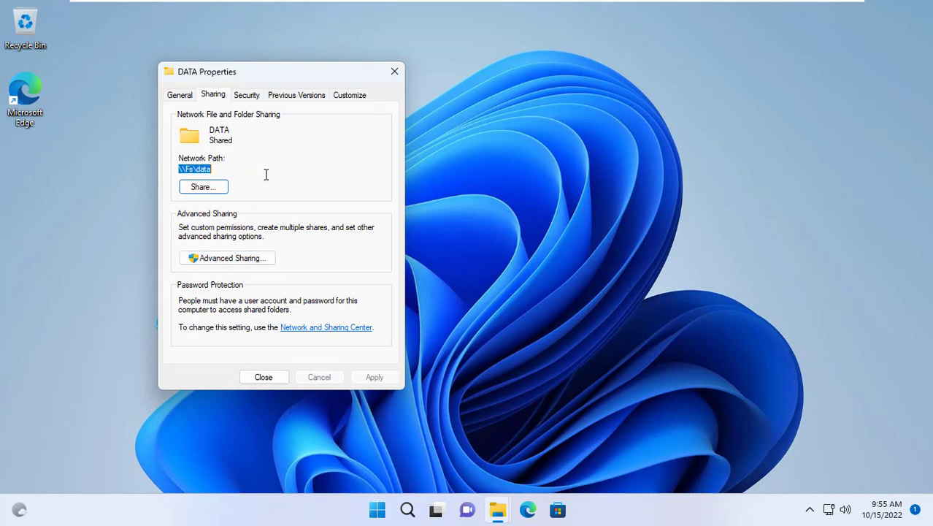
click(275, 380)
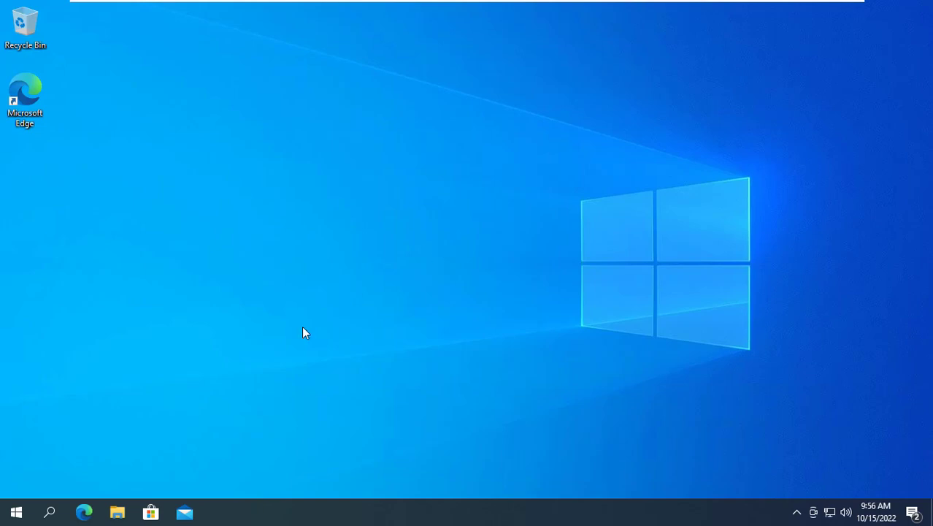
From Run, connect to \\192.168.1.100 and sign in with the user name and password.
right_click(14, 511)
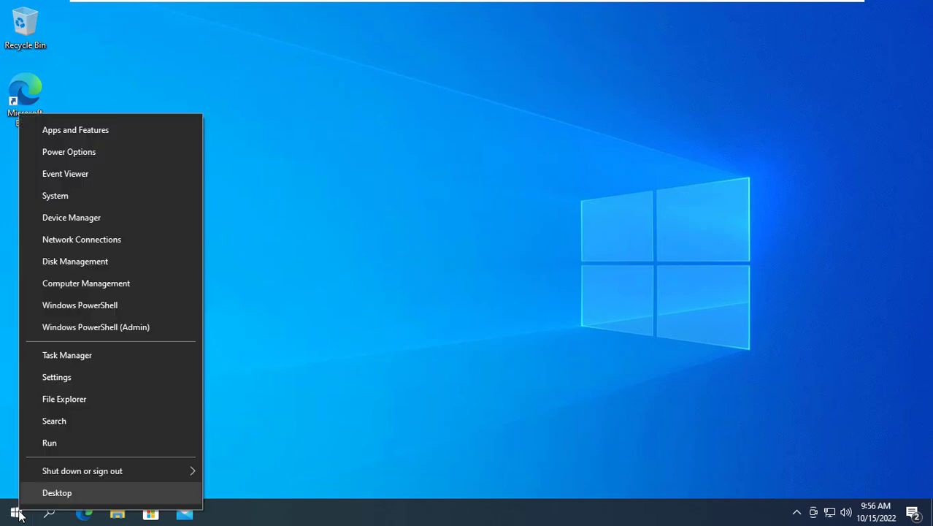
click(50, 443)
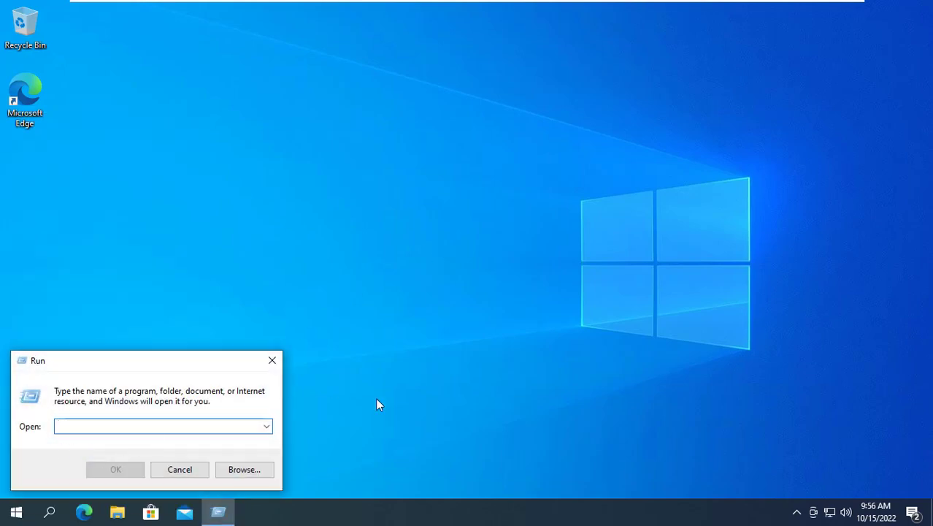
text(\\192.168.1.100\)
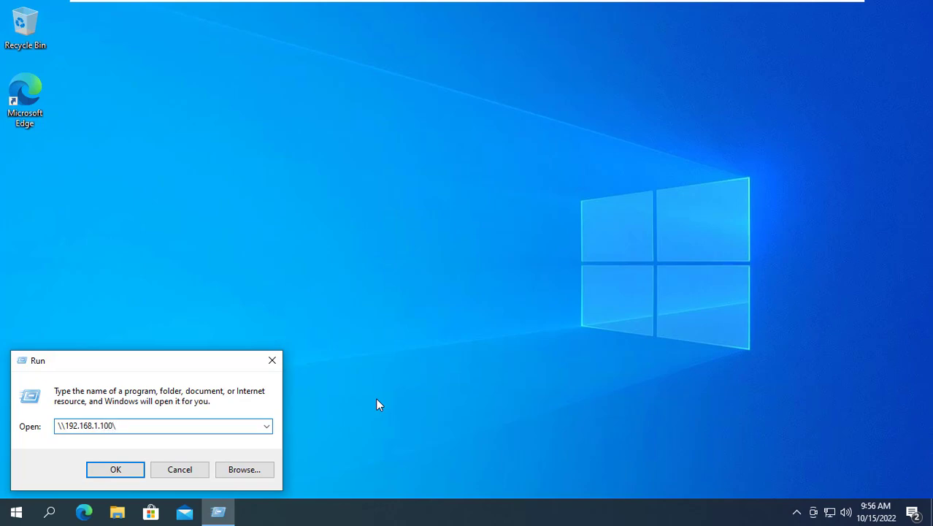
key(Return)
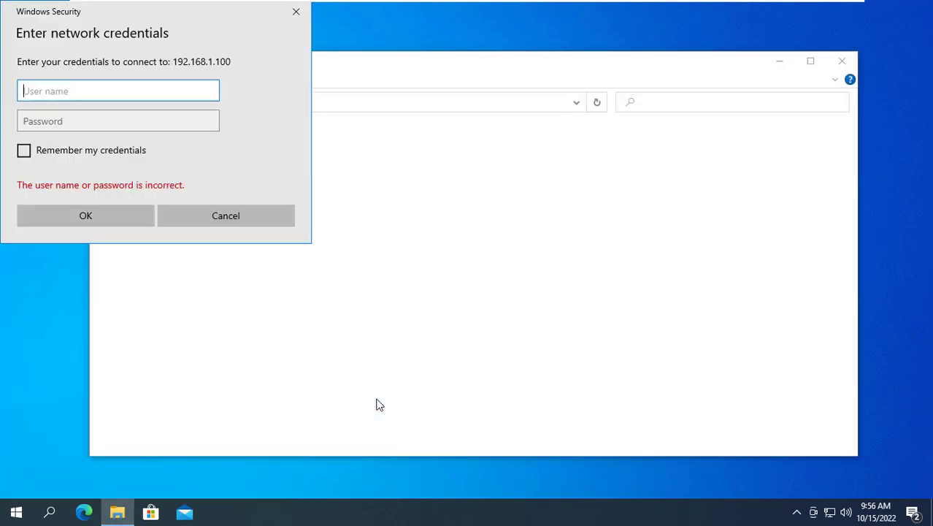
text(James)
click(183, 124)
text(•••)
click(119, 215)
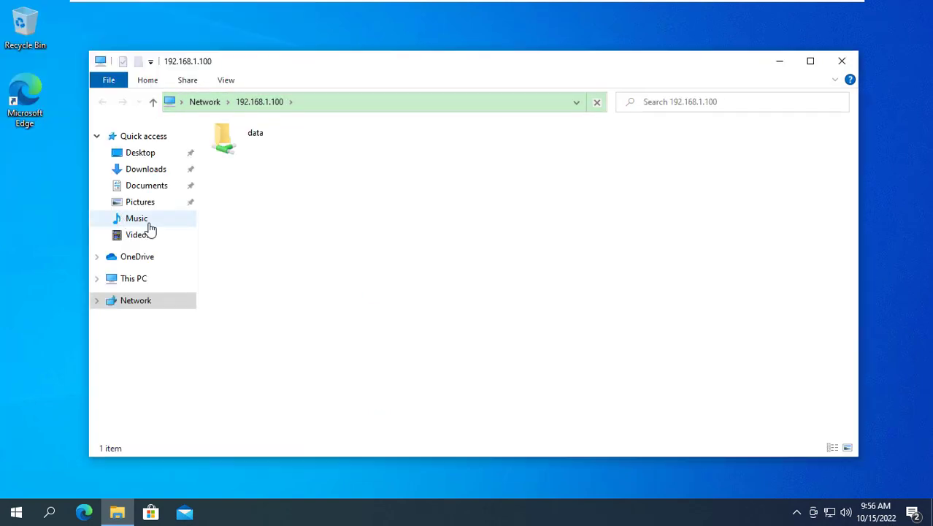
Open the data share and browse into its Group1 and then Group2 folders.
click(245, 153)
double_click(245, 152)
double_click(246, 148)
click(306, 102)
double_click(241, 160)
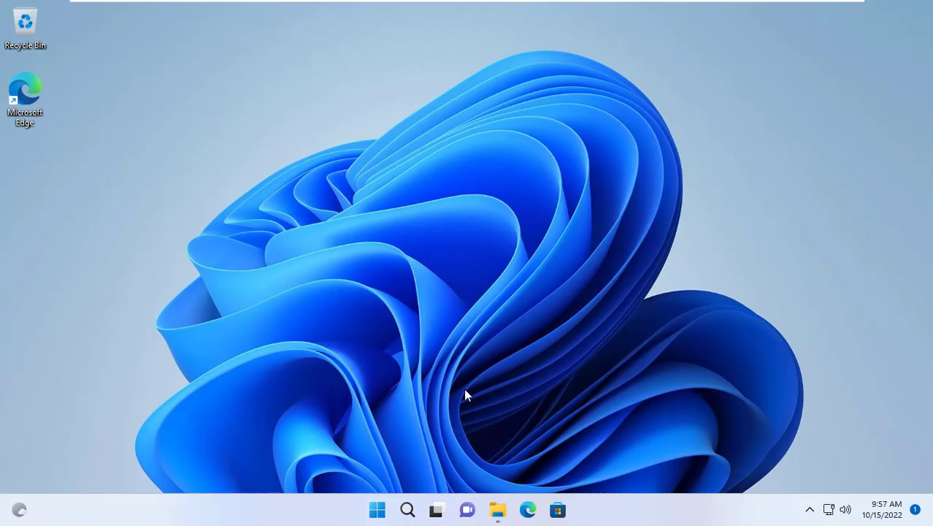
On the server, open C:\DATA and bring up the Group1 folder's Properties.
click(497, 510)
click(315, 277)
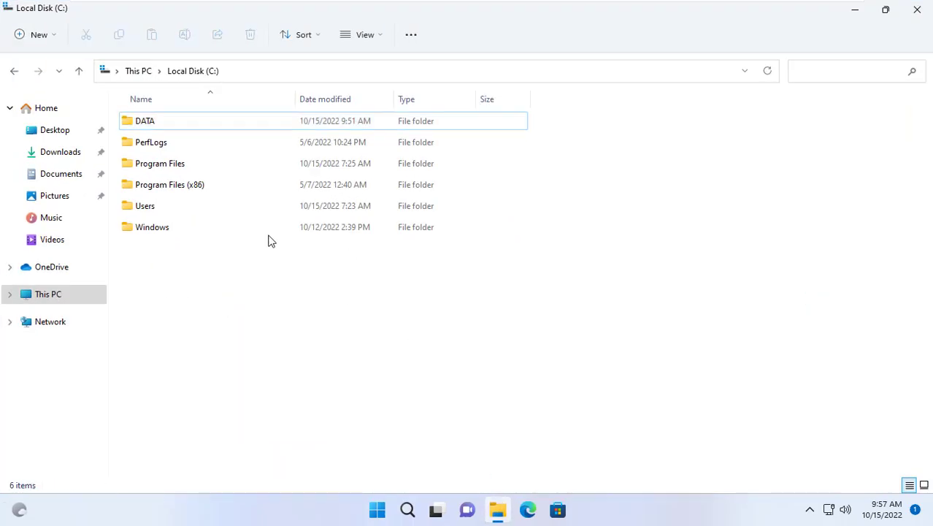
double_click(152, 130)
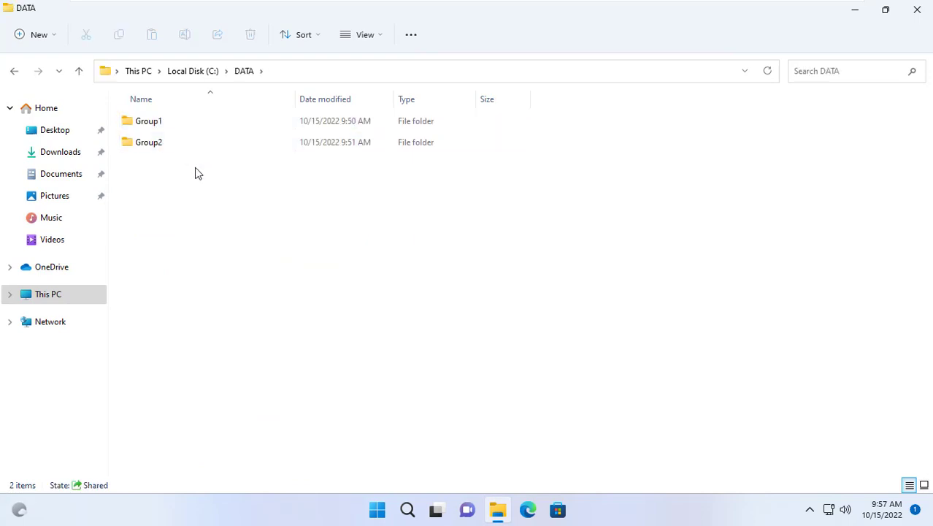
click(161, 126)
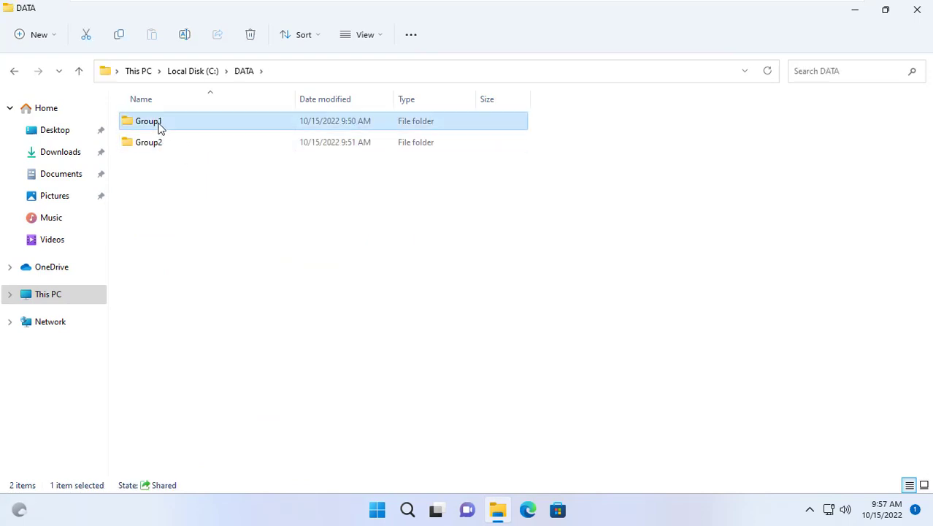
right_click(161, 127)
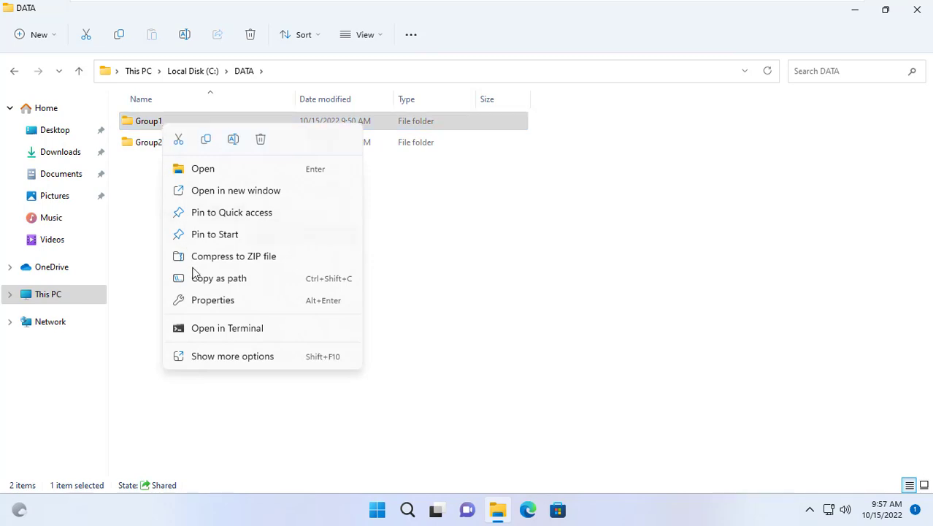
click(213, 301)
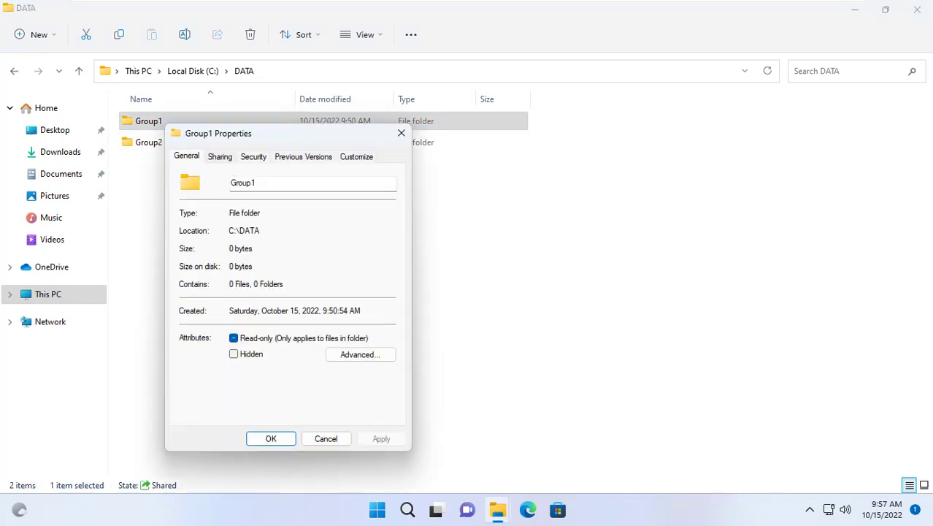
drag(228, 142, 231, 119)
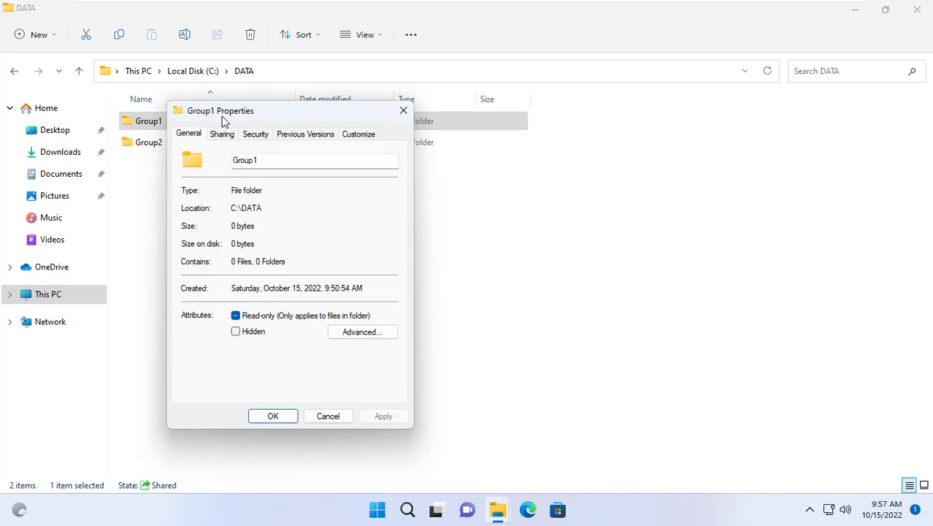
In Advanced Security, disable inheritance, converting inherited permissions to explicit ones, and apply.
click(262, 135)
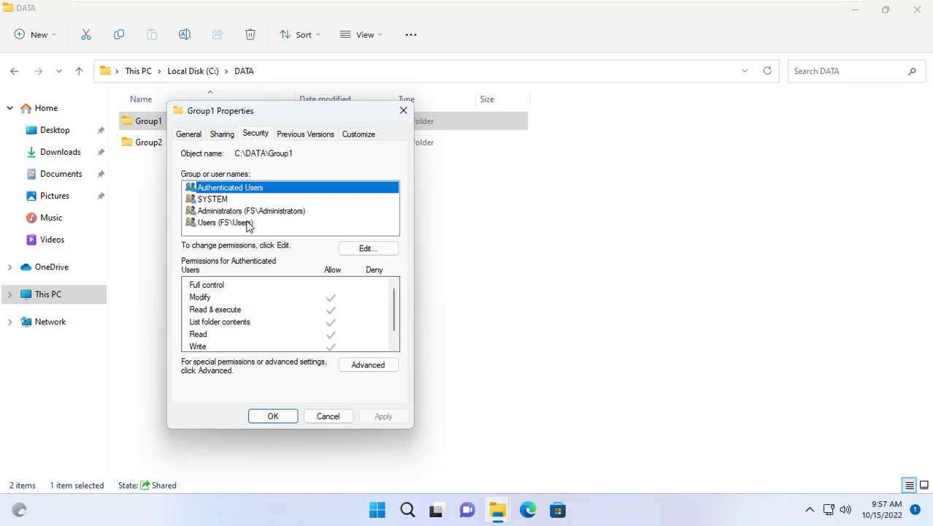
click(368, 365)
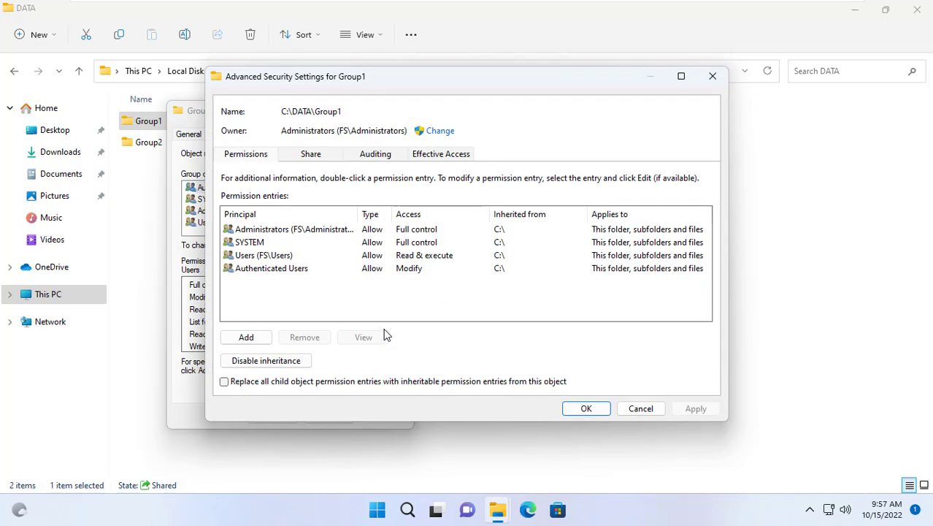
click(285, 364)
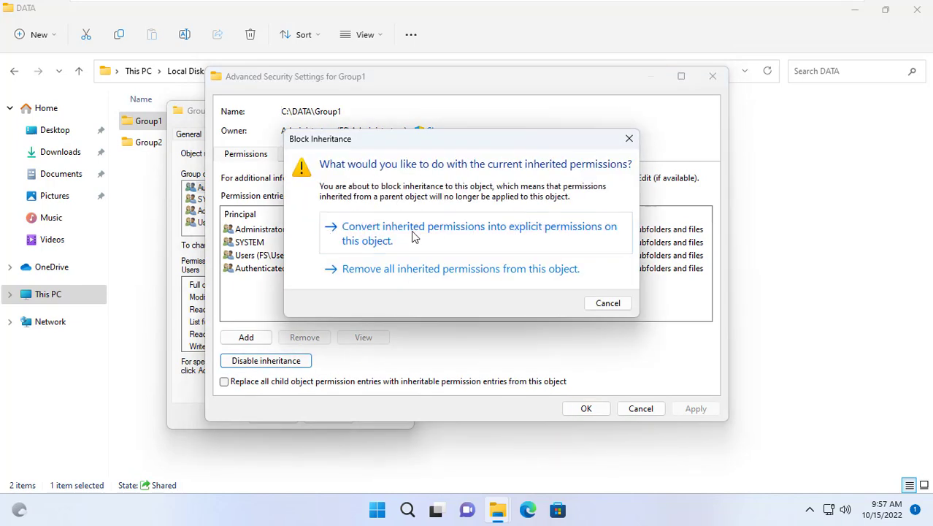
click(397, 234)
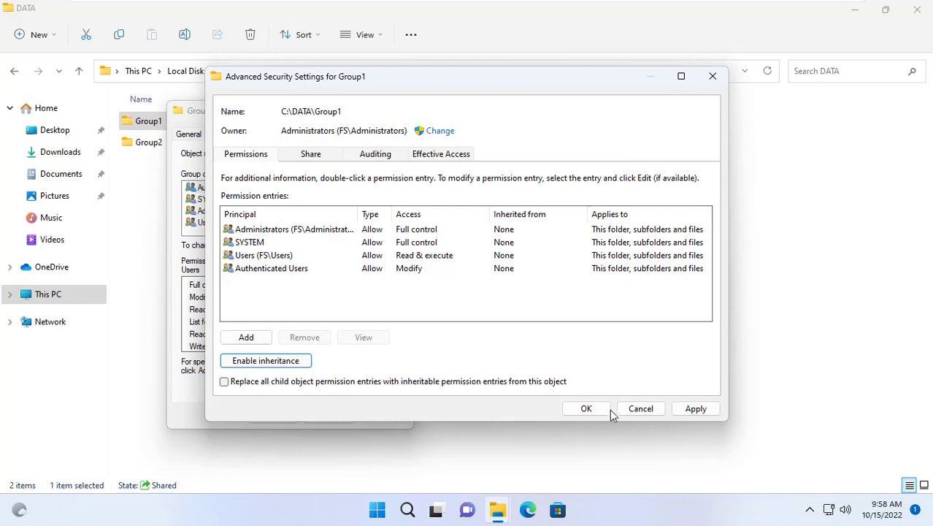
click(691, 408)
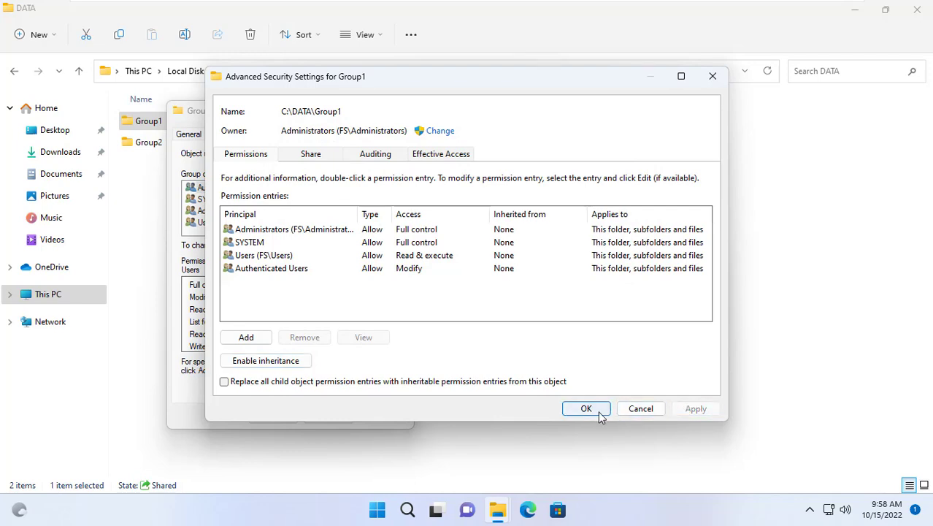
click(595, 411)
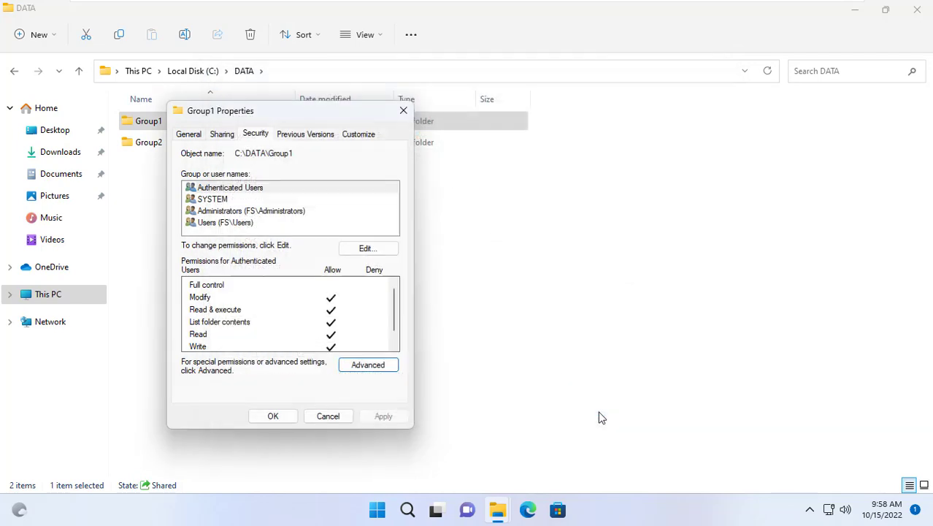
Remove Authenticated Users, SYSTEM and Users from Group1's permission entries.
click(247, 225)
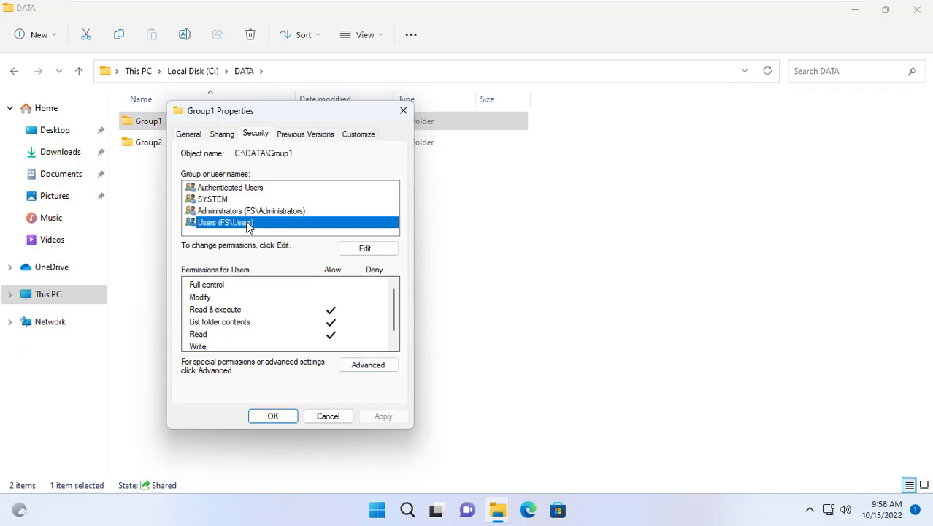
click(379, 253)
drag(312, 168, 528, 115)
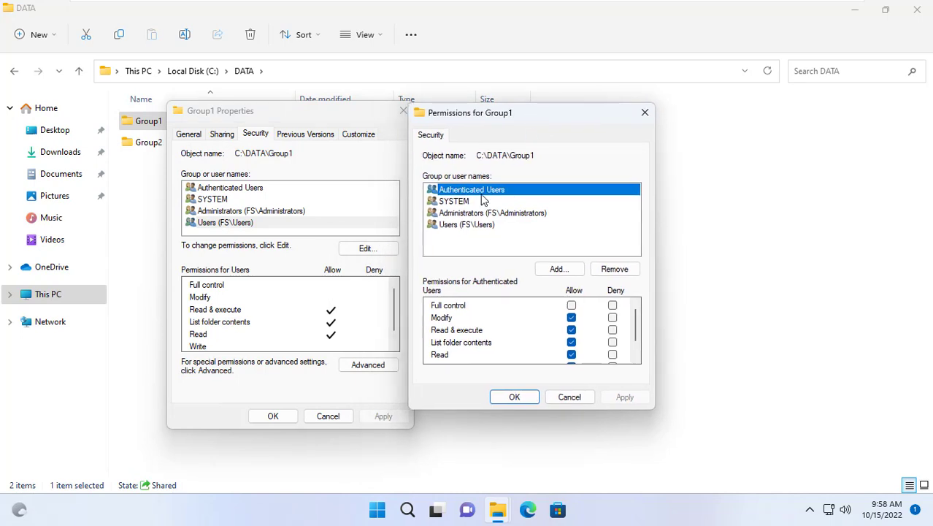
click(604, 272)
click(485, 192)
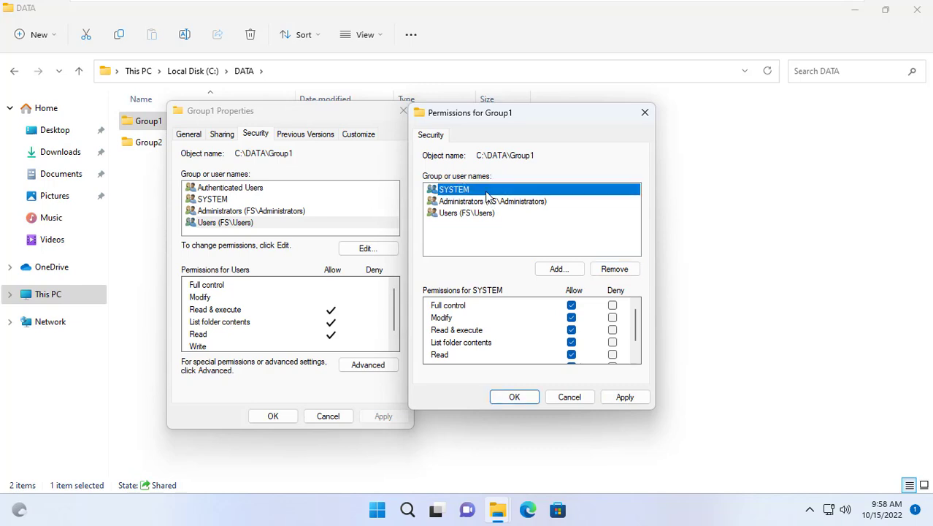
click(604, 272)
click(491, 204)
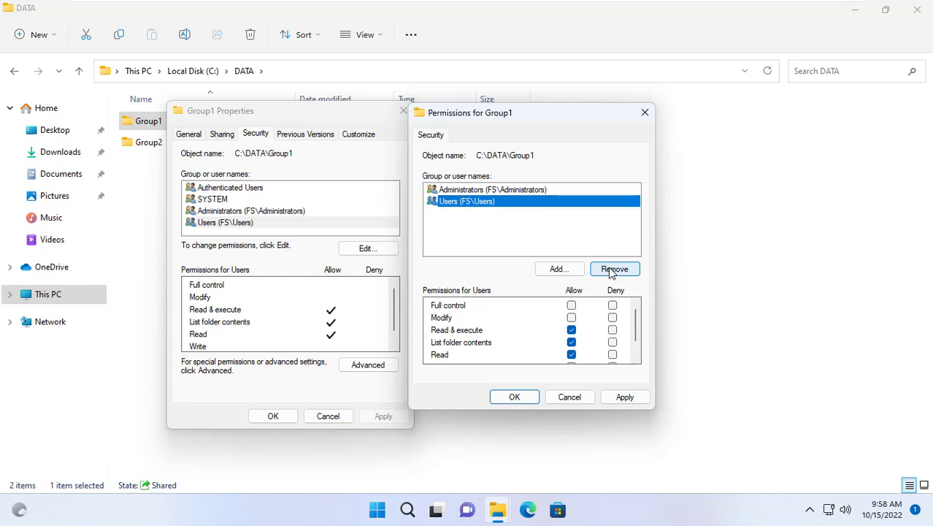
click(610, 270)
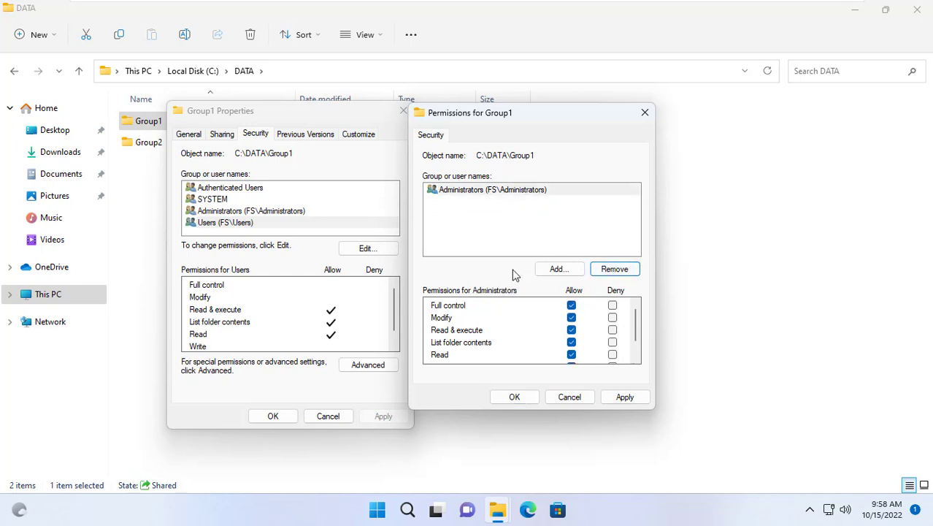
Add FS\Group1 to the folder's permissions and allow it Modify.
click(511, 194)
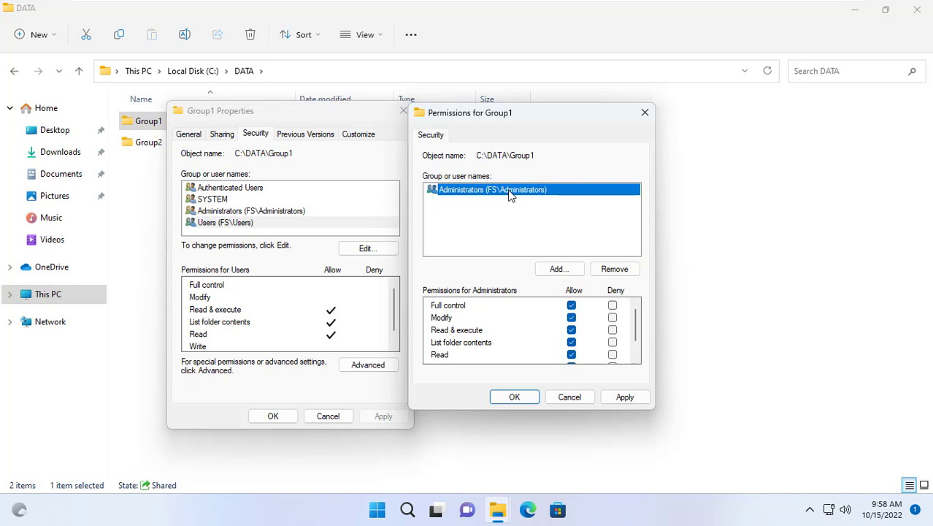
click(557, 271)
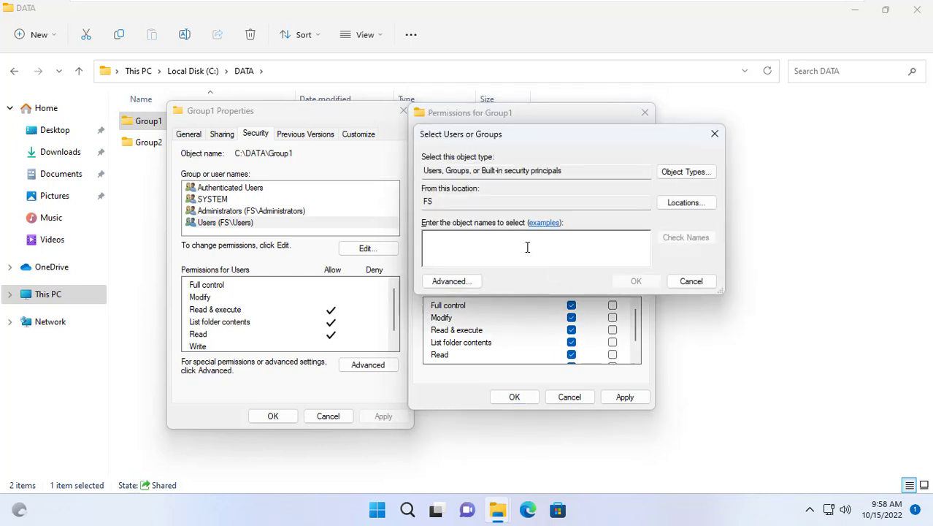
text(Group1)
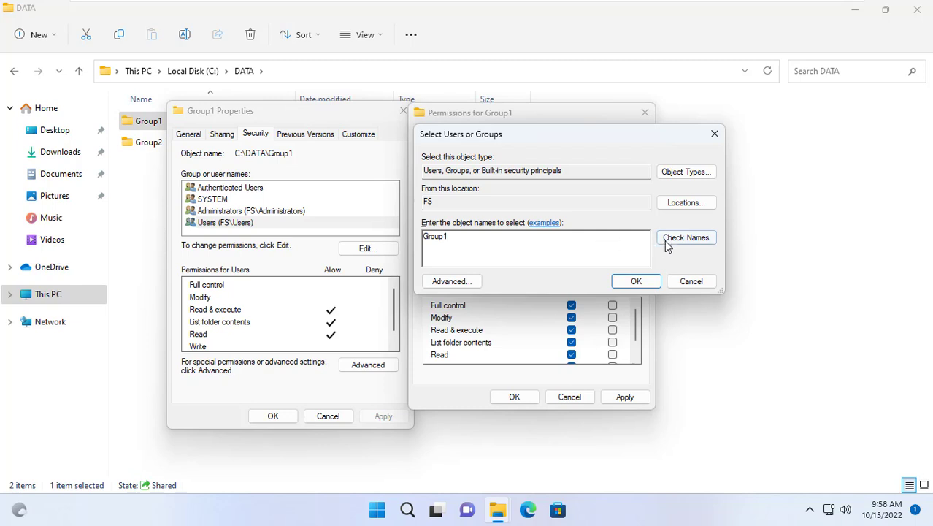
click(669, 239)
double_click(440, 240)
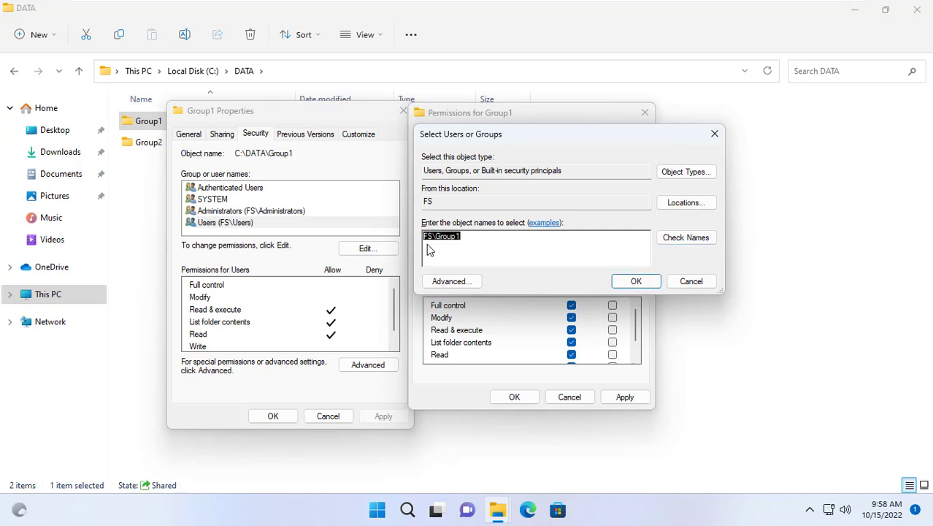
click(635, 282)
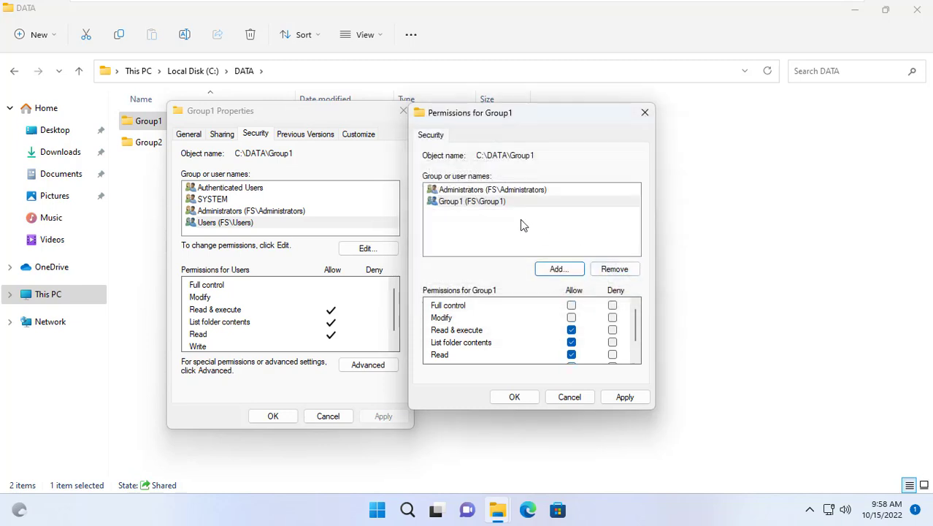
click(500, 203)
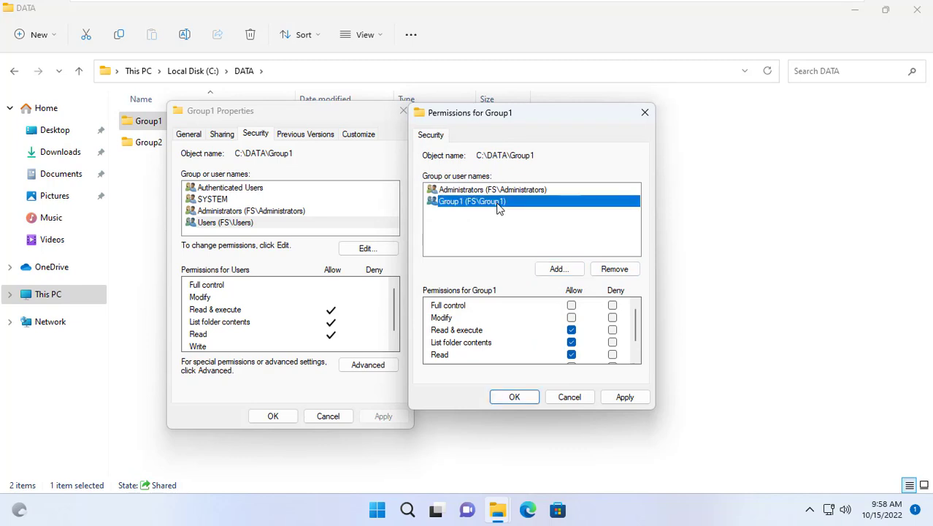
click(571, 318)
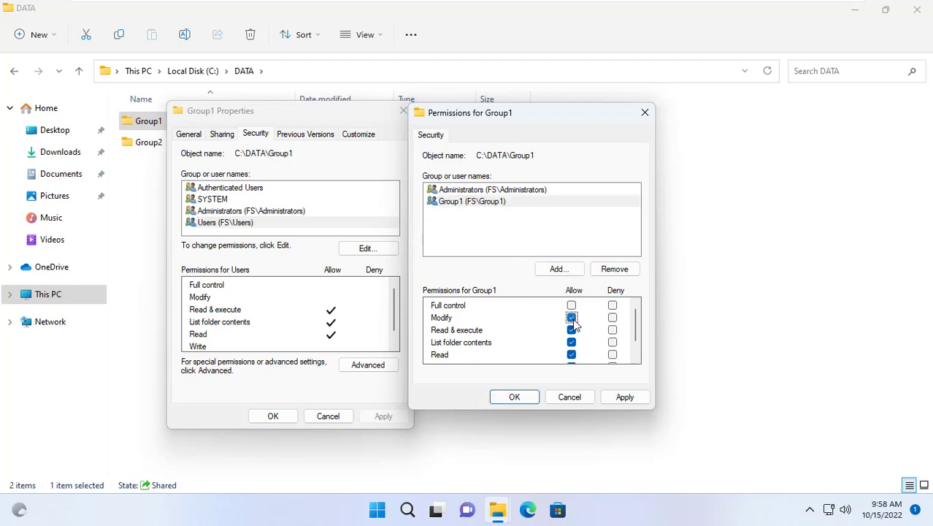
Apply the permission changes and close the permissions and Group1 properties windows.
click(624, 397)
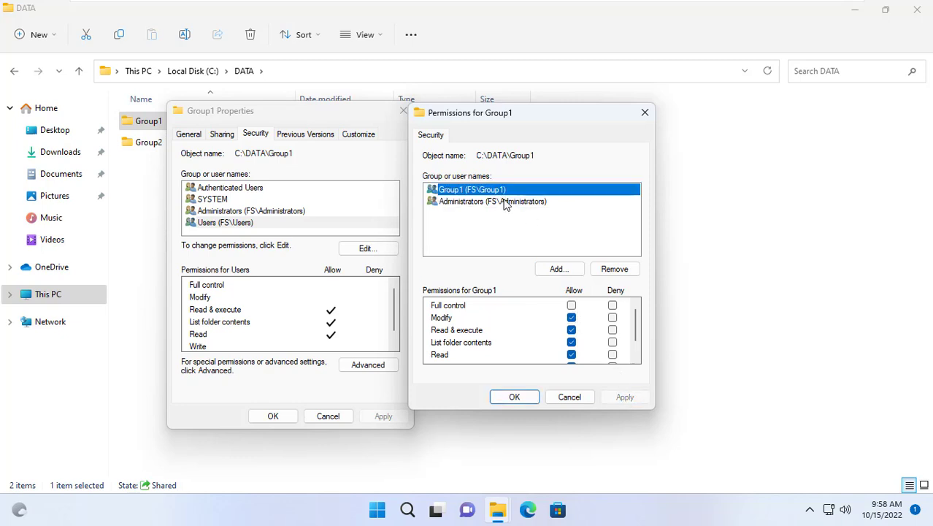
click(520, 397)
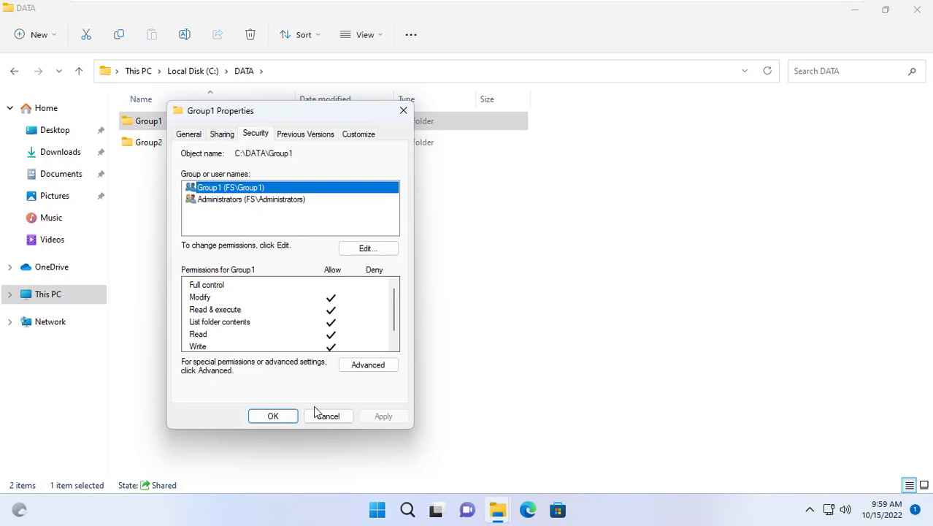
click(277, 418)
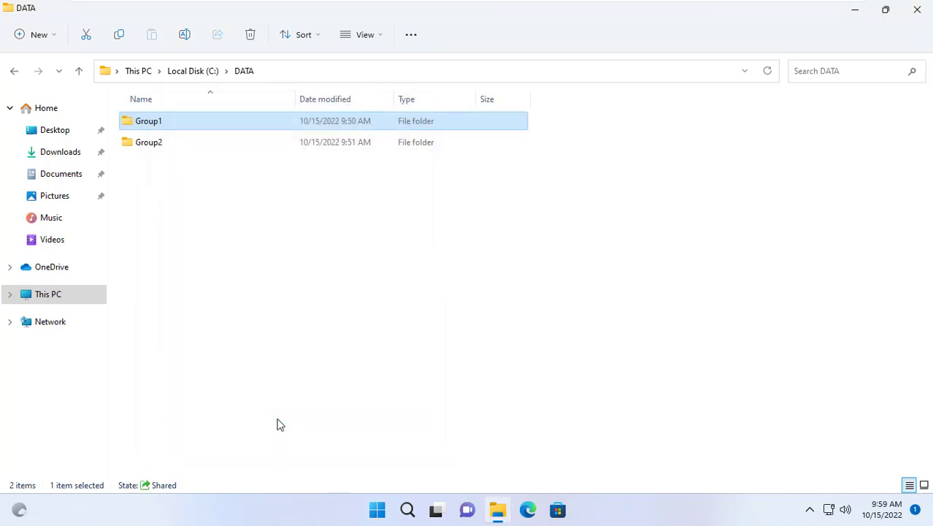
right_click(154, 146)
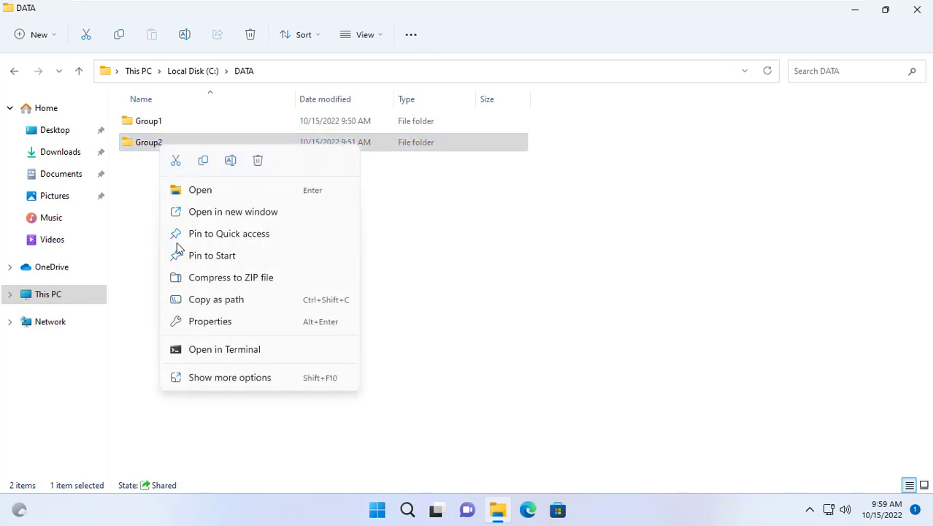
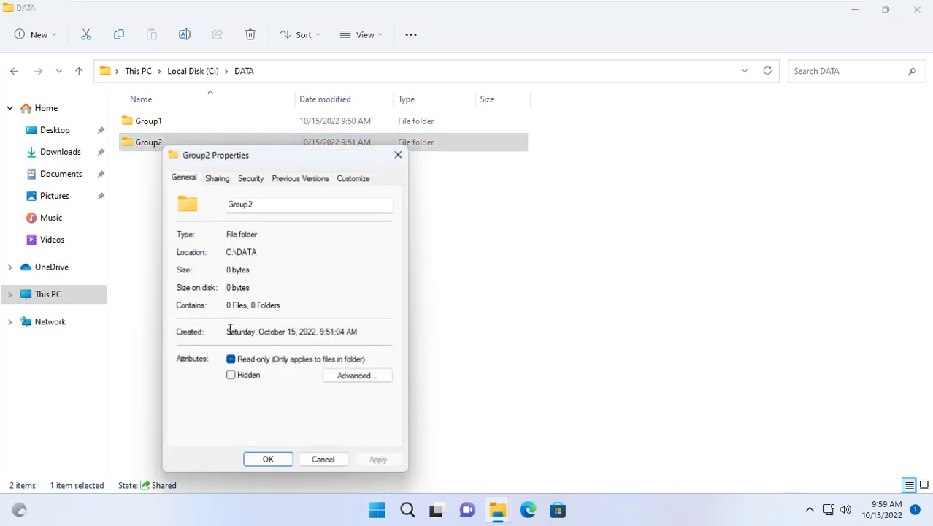
Move the Group2 Properties window higher on the screen.
drag(256, 158, 260, 93)
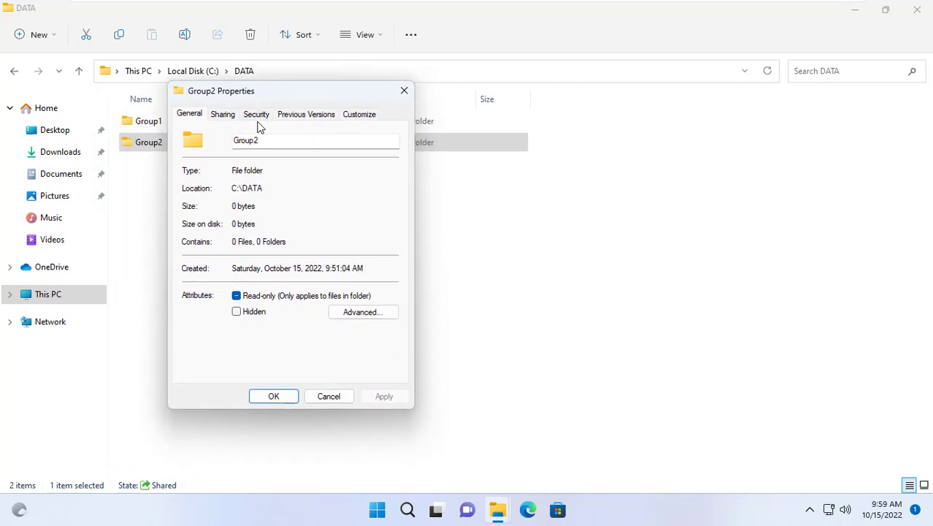
Disable inheritance on Group2 and convert its inherited entries into explicit permissions.
click(257, 115)
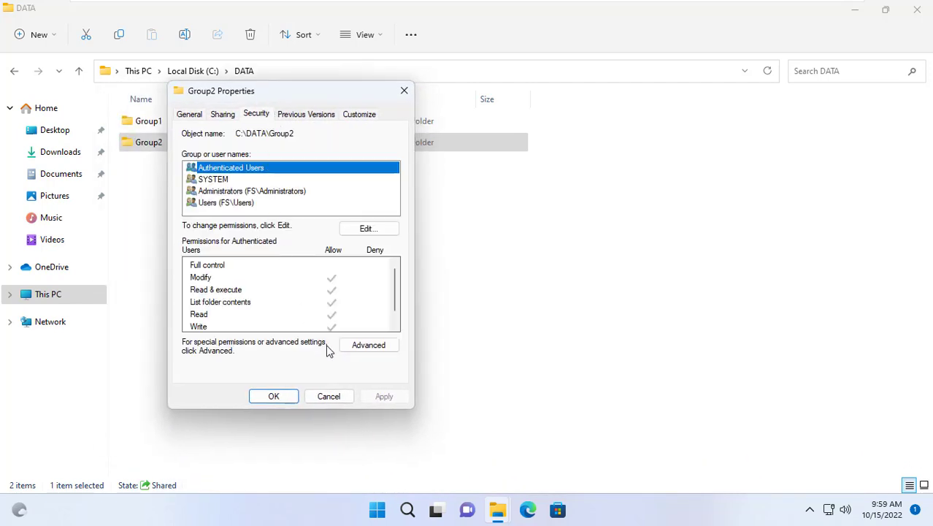
click(368, 346)
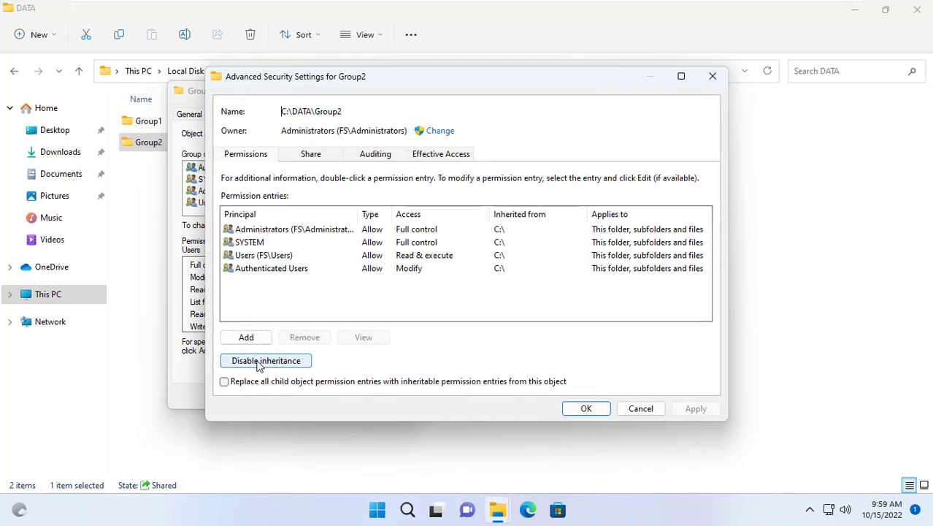
click(284, 365)
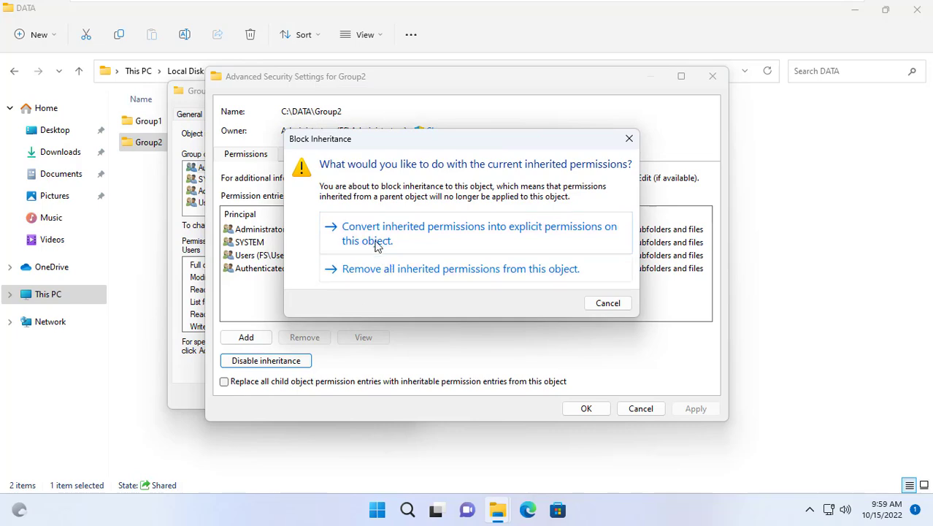
drag(369, 146, 496, 49)
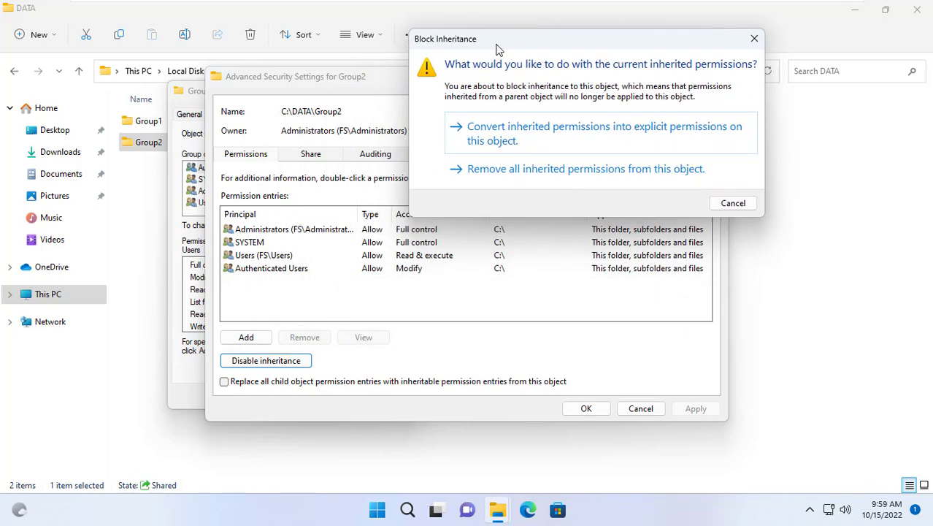
click(499, 135)
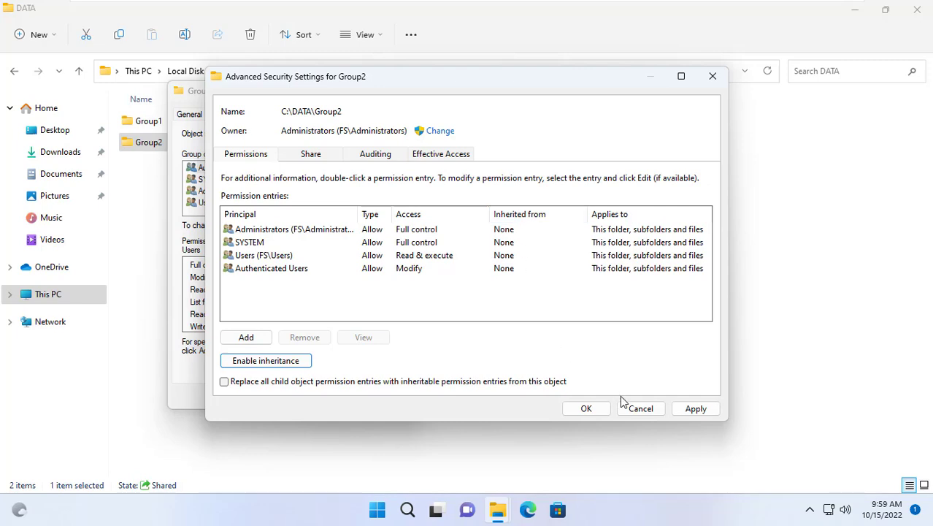
click(600, 412)
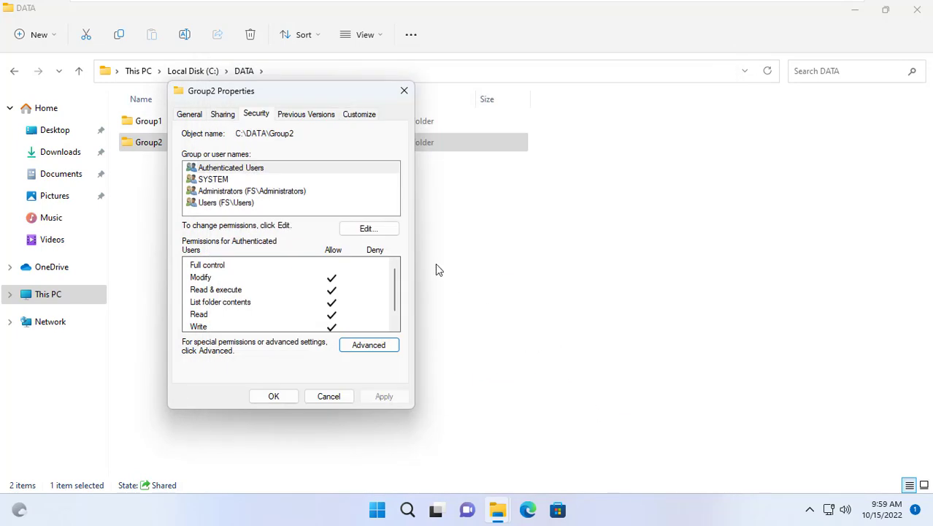
Remove Authenticated Users, SYSTEM and Users from Group2's permissions.
click(369, 228)
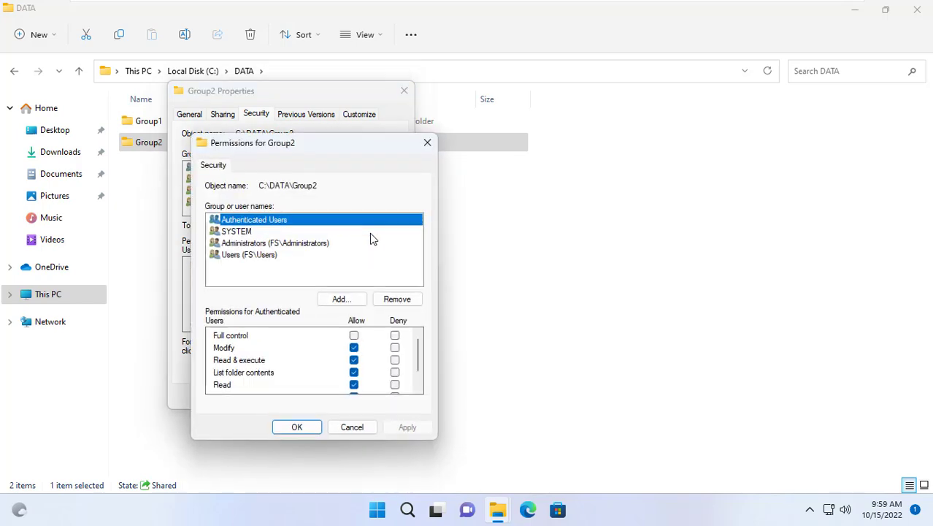
drag(319, 150, 544, 99)
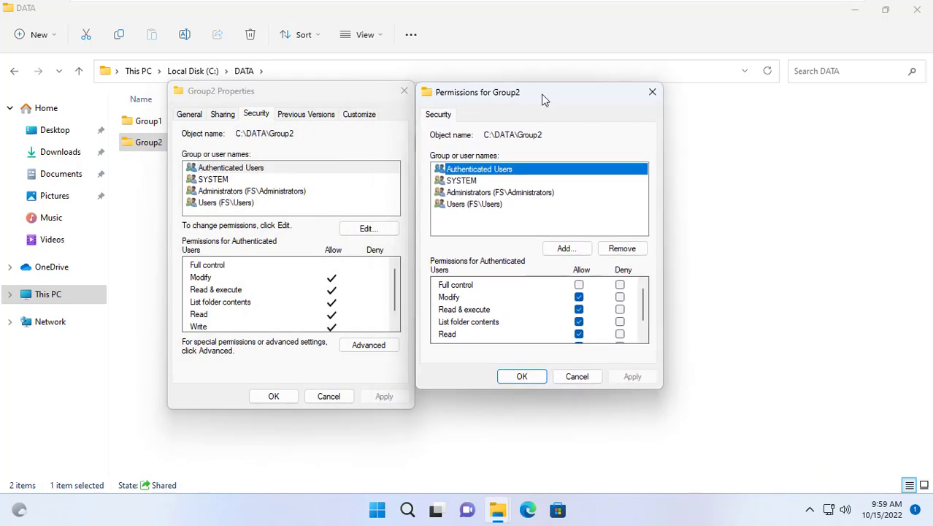
click(617, 249)
click(508, 171)
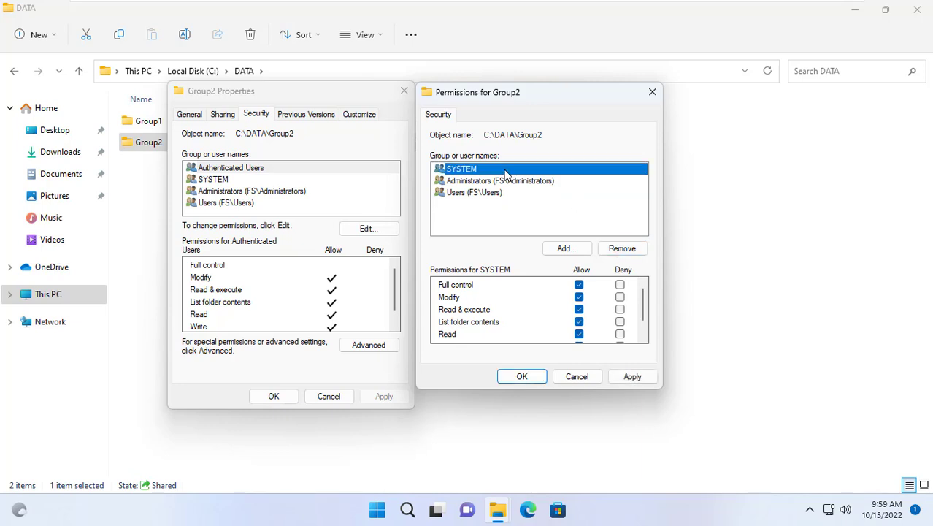
click(615, 249)
click(498, 183)
click(616, 249)
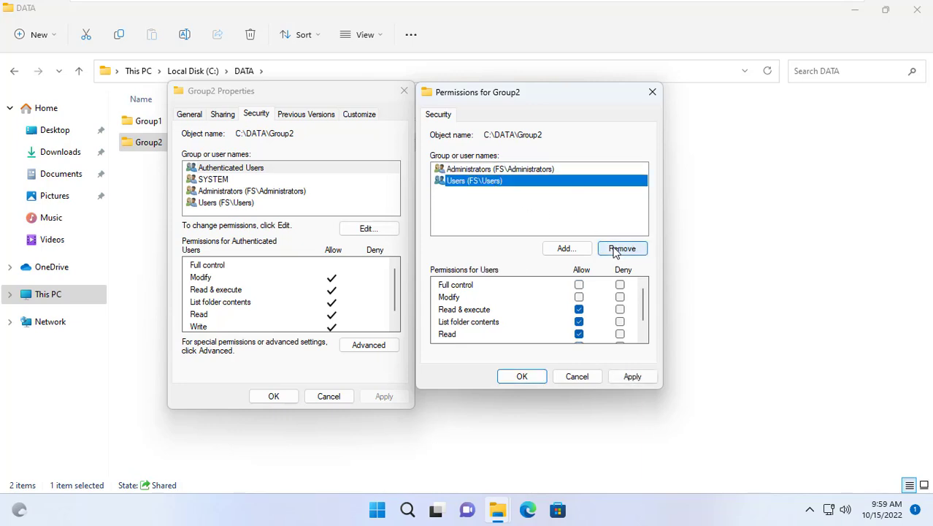
Add the Group2 group with Modify allowed and apply the change.
click(566, 249)
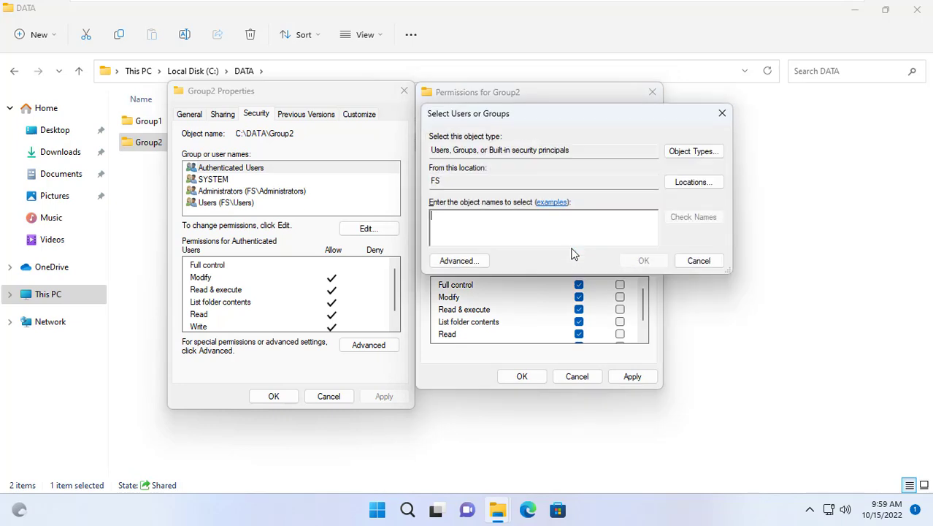
text(Group)
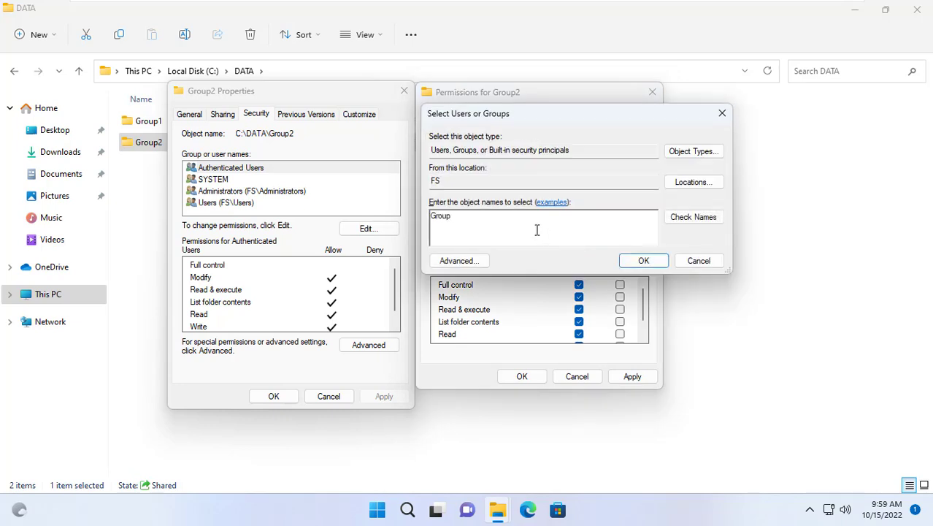
text(2)
click(677, 217)
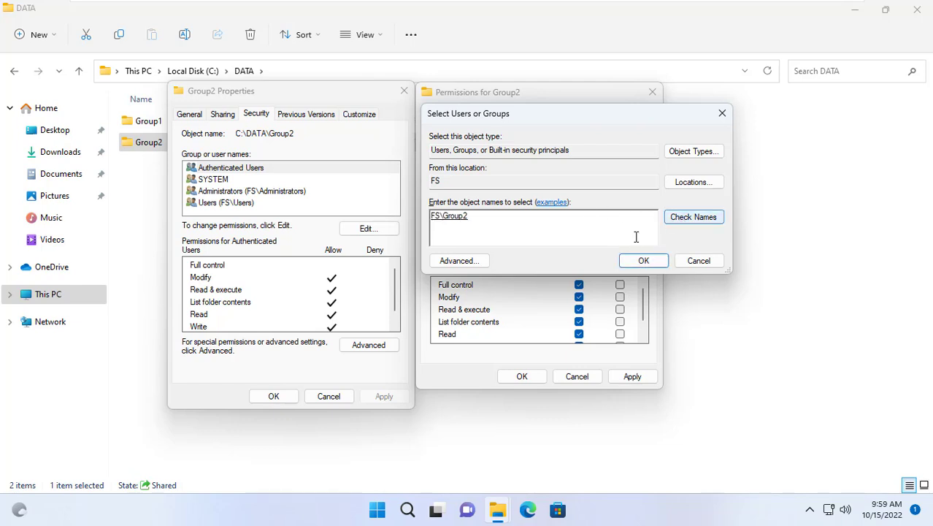
drag(487, 217, 411, 217)
click(640, 263)
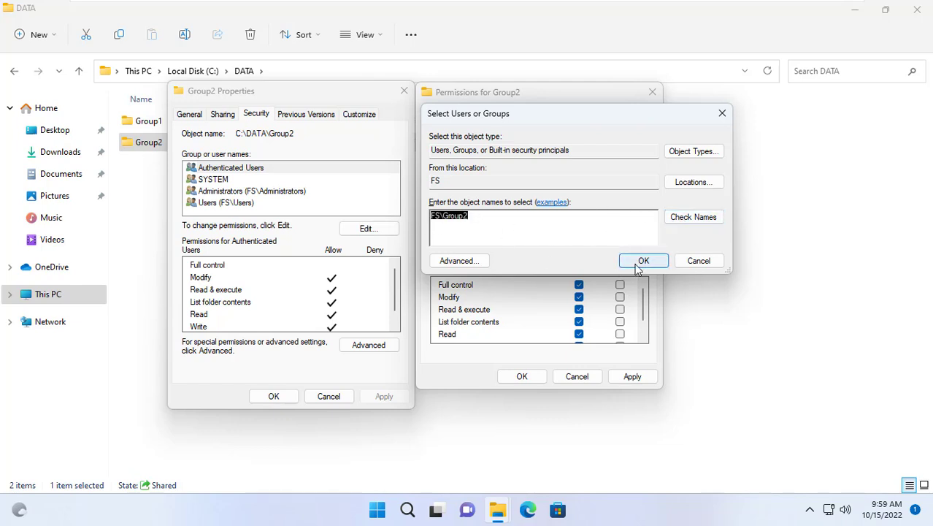
click(502, 187)
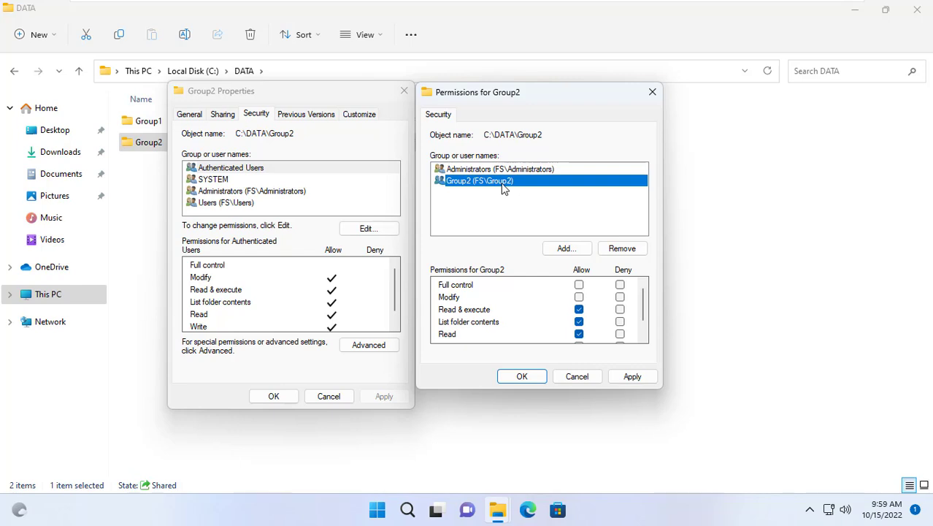
click(579, 297)
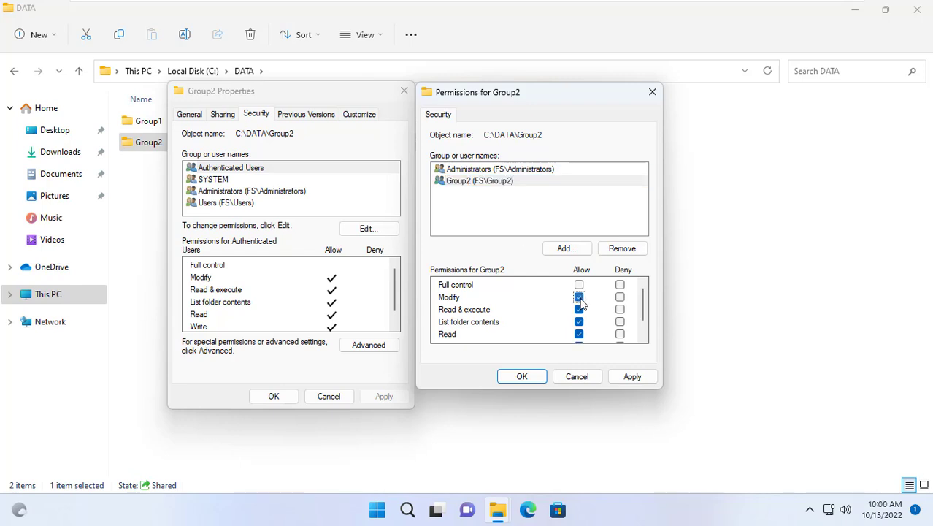
click(625, 378)
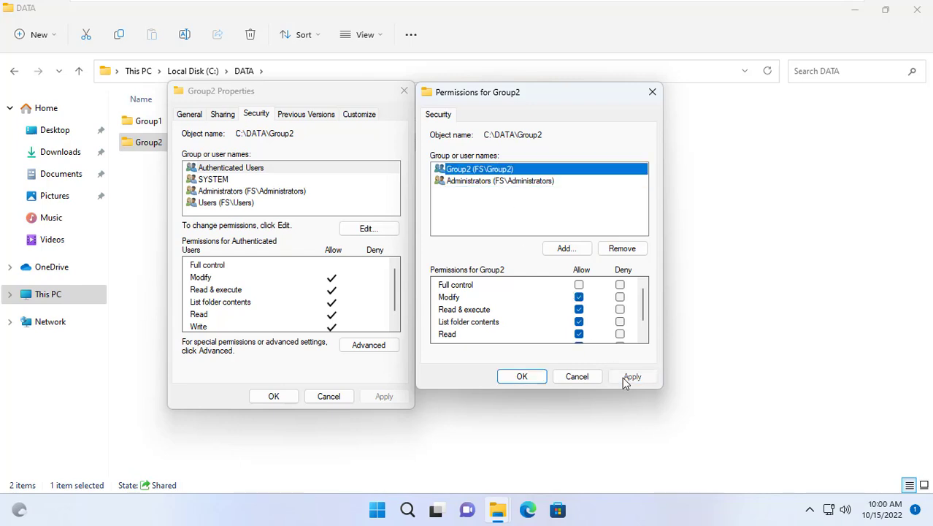
click(532, 379)
Review Group2's Modify permission and close the Group2 properties.
click(278, 170)
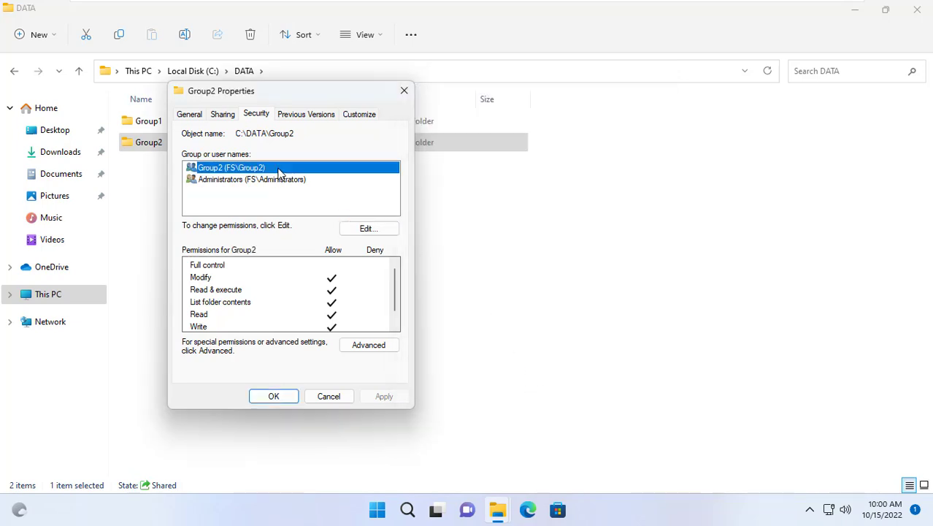
click(334, 284)
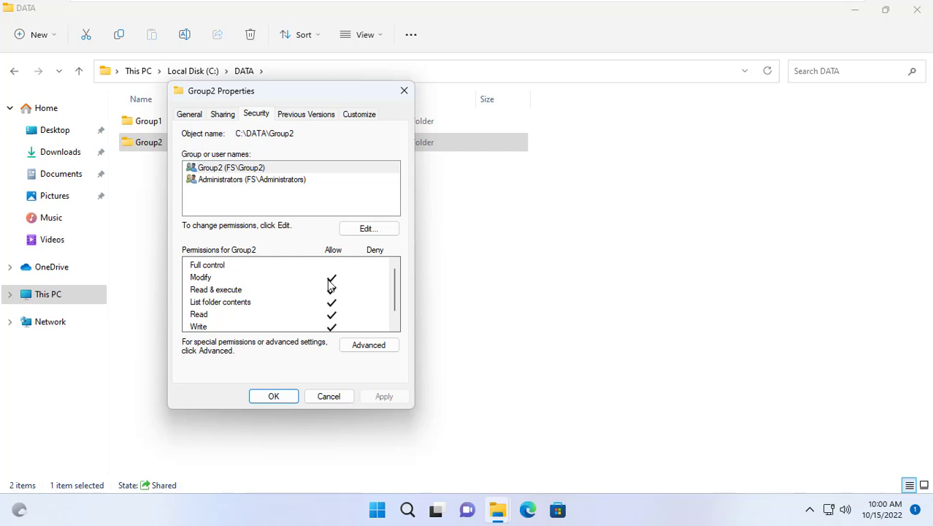
click(207, 278)
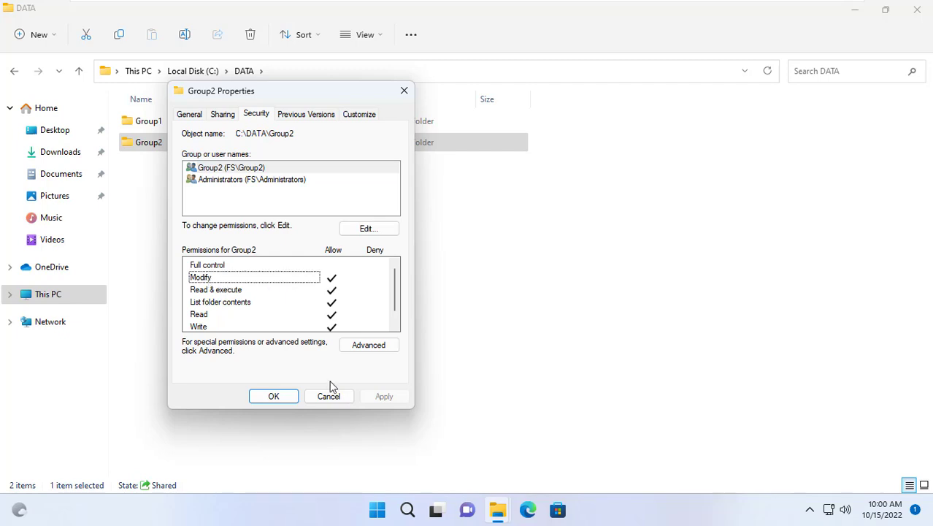
click(286, 404)
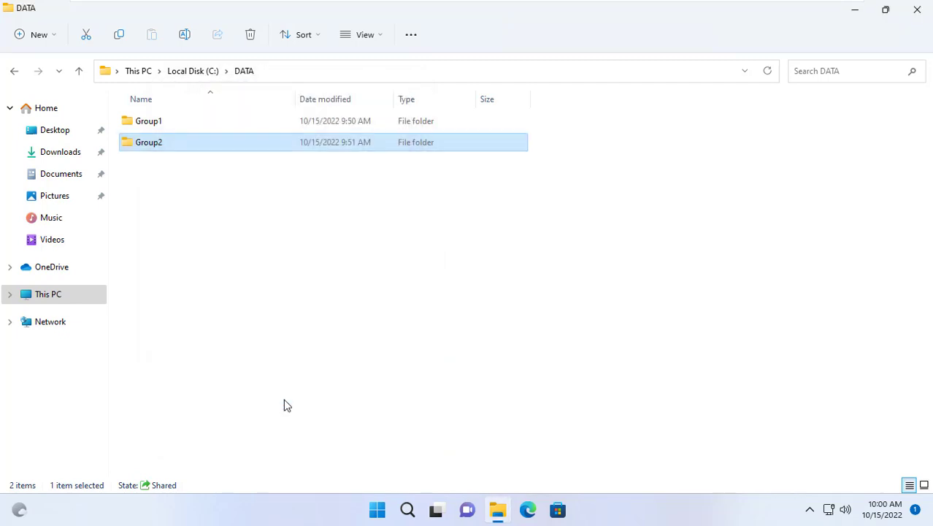
click(163, 130)
Connect to \\192.168.1.100 through Run, signing in with the first user's credentials.
click(163, 139)
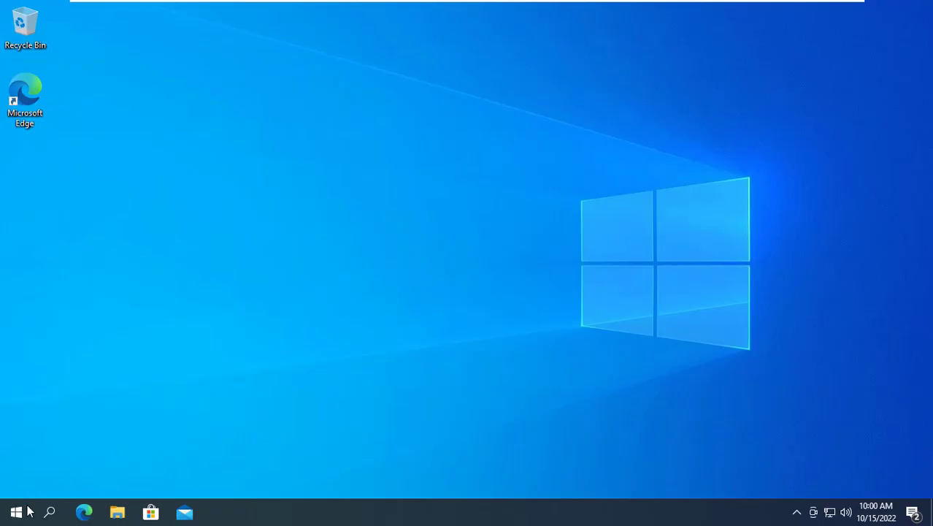
right_click(29, 511)
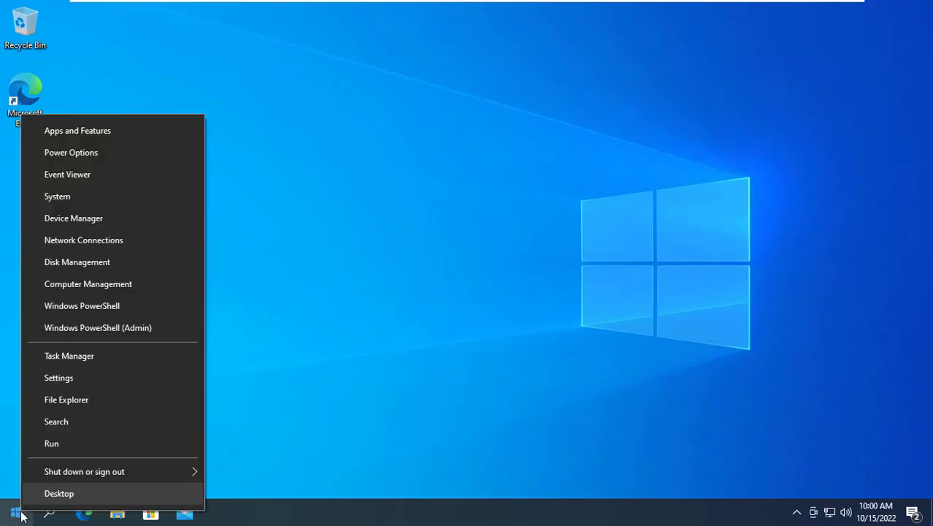
click(71, 446)
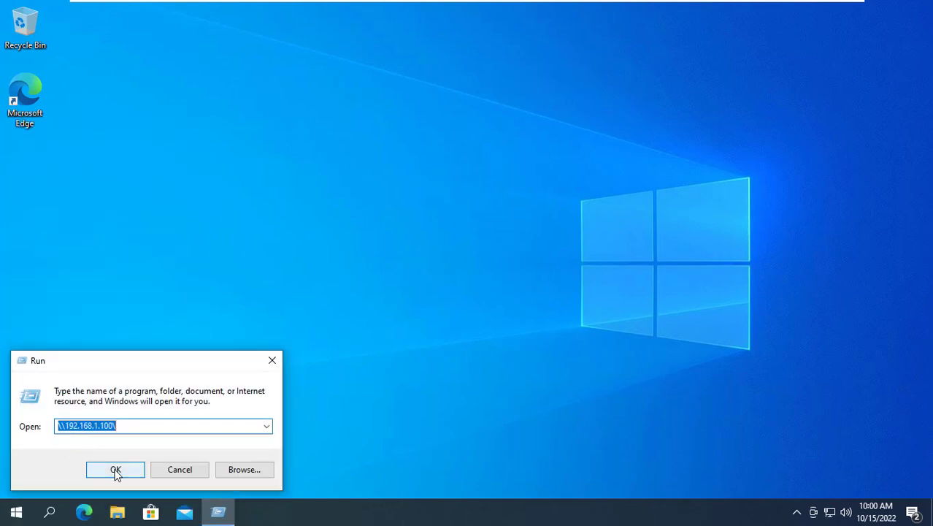
click(115, 470)
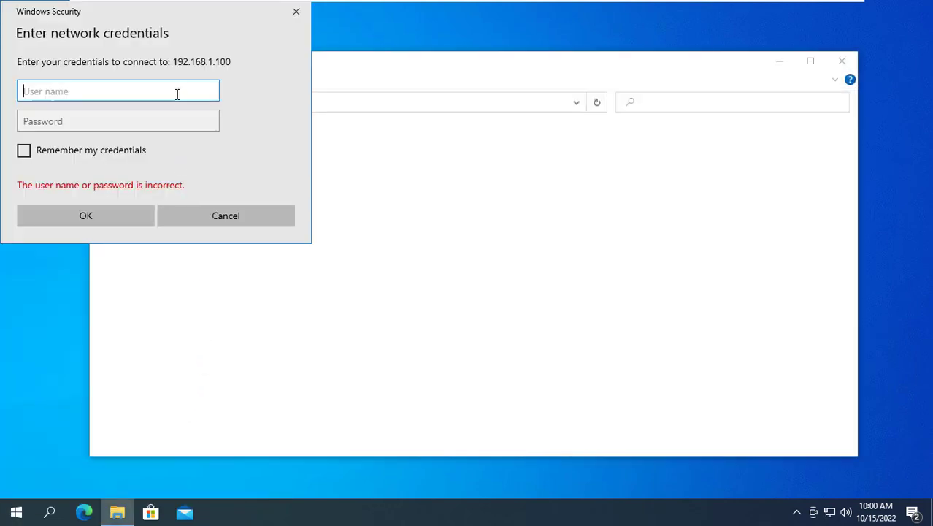
text(James)
click(207, 121)
text(•••)
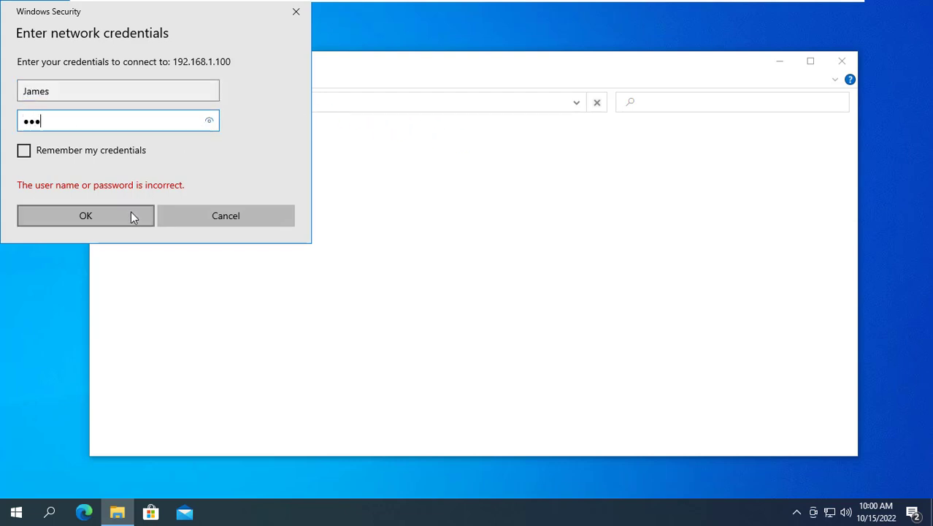
click(130, 214)
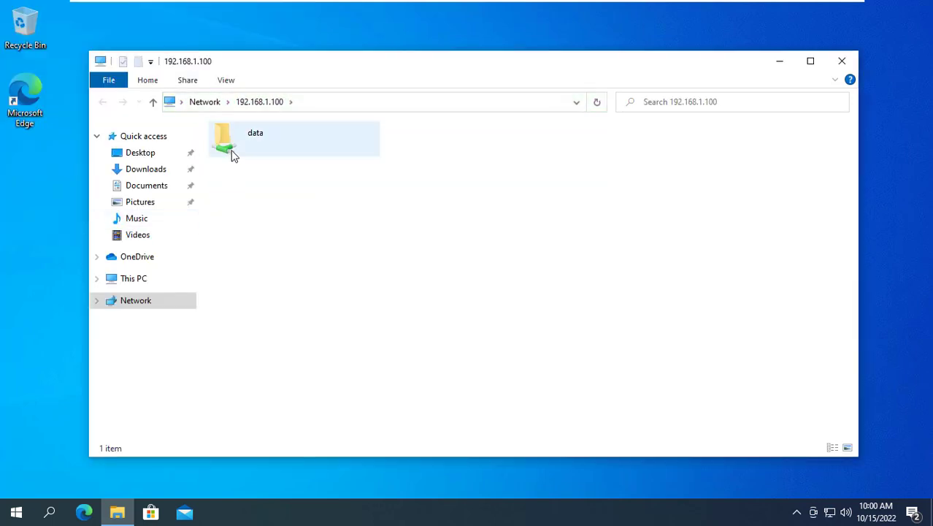
Confirm Group1 opens but Group2 is denied, then close the network window.
double_click(233, 155)
double_click(250, 150)
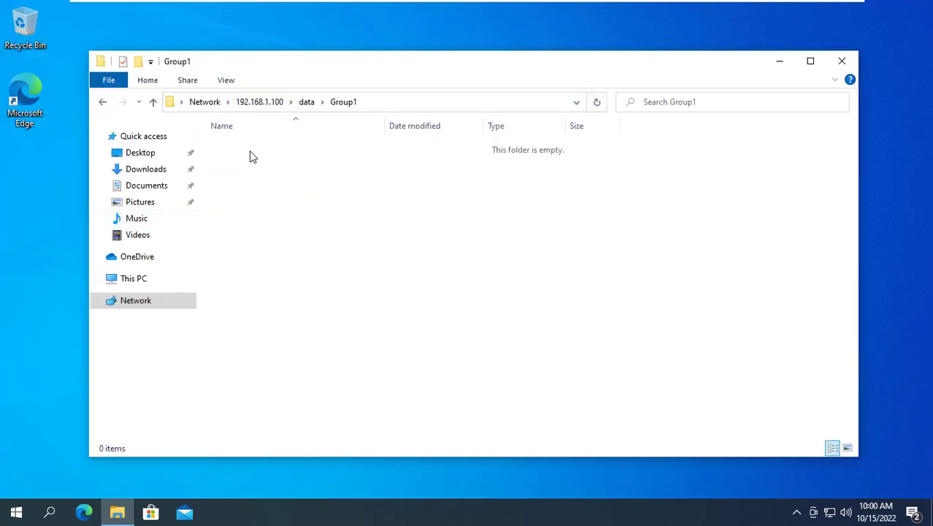
click(308, 102)
double_click(249, 161)
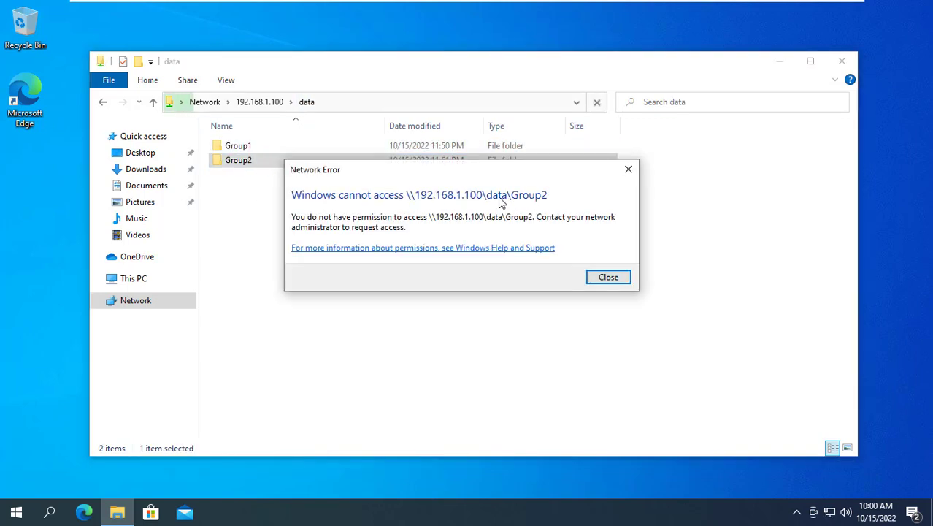
click(616, 278)
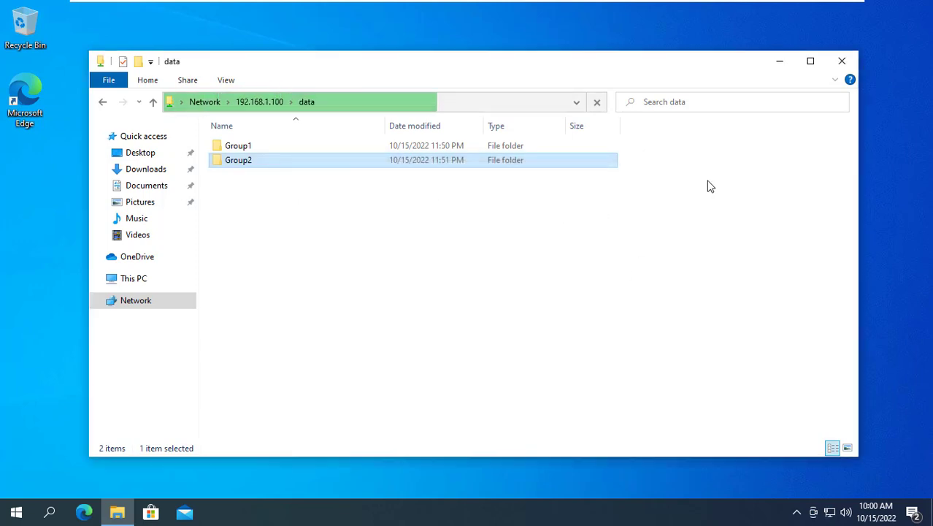
click(843, 62)
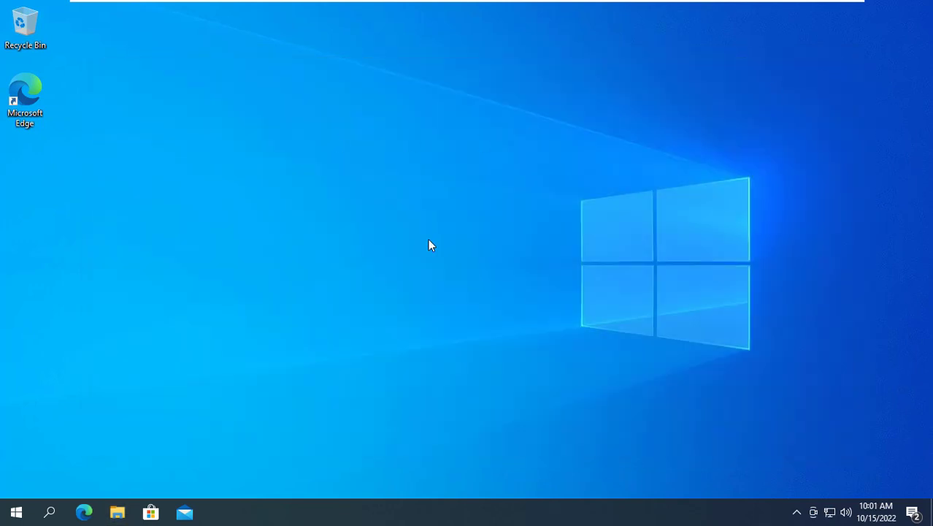
Connect to \\192.168.1.100 through Run, signing in as another user with their password.
right_click(15, 510)
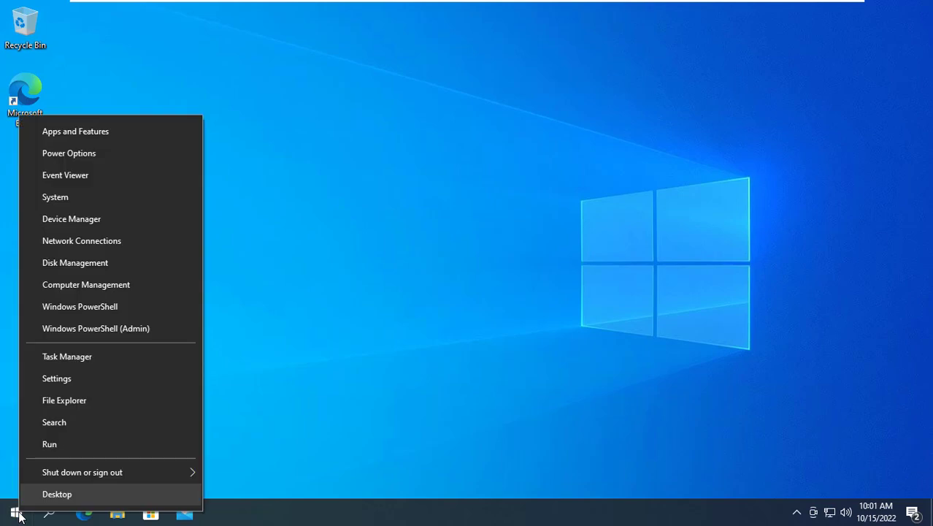
click(67, 445)
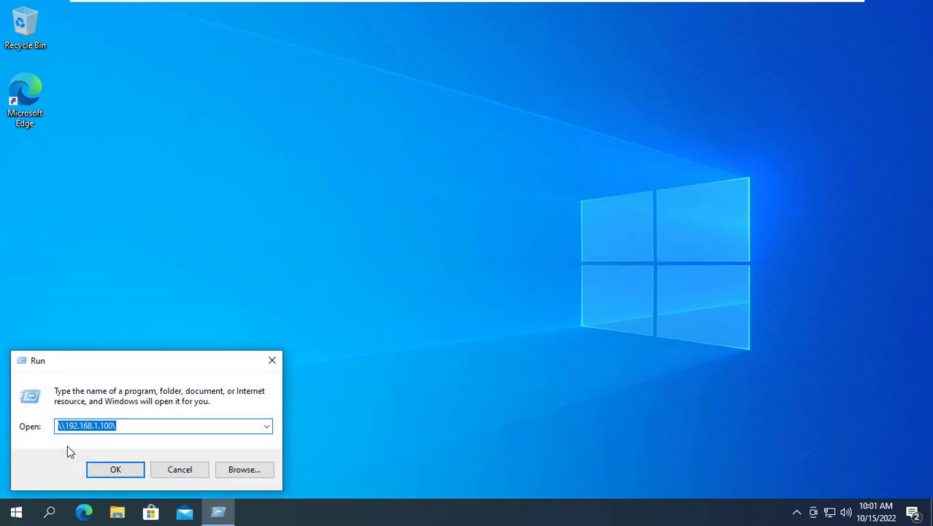
click(115, 471)
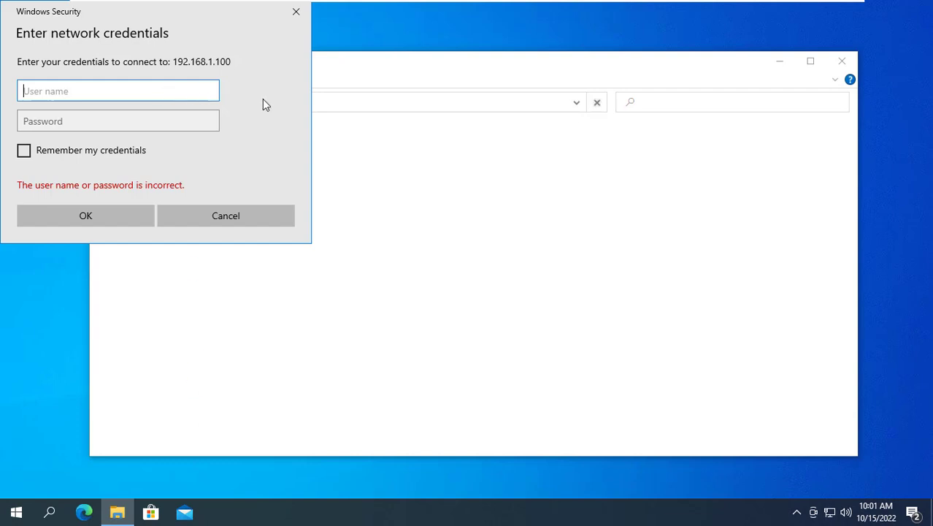
click(264, 104)
text(Robert)
click(179, 118)
text(••)
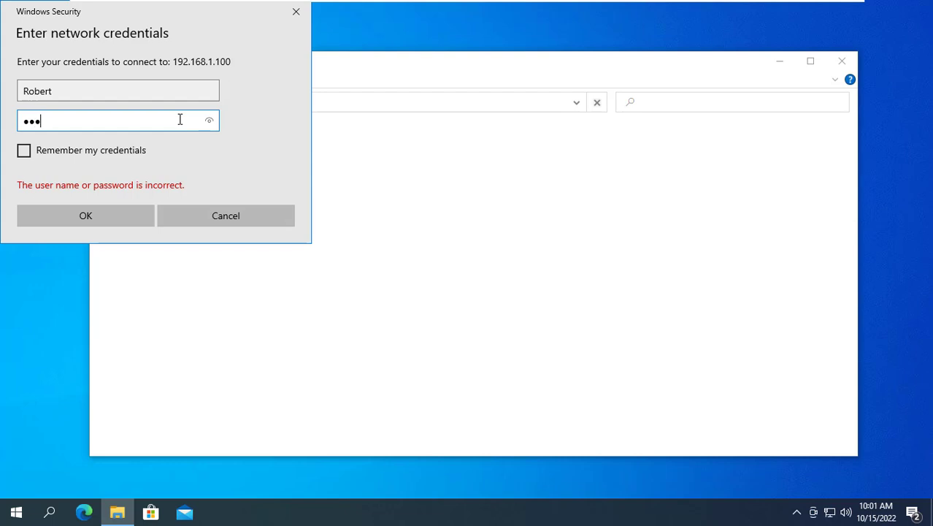
click(132, 218)
Open Group2 in the data share, then confirm Group1 gives access denied.
double_click(235, 149)
double_click(245, 165)
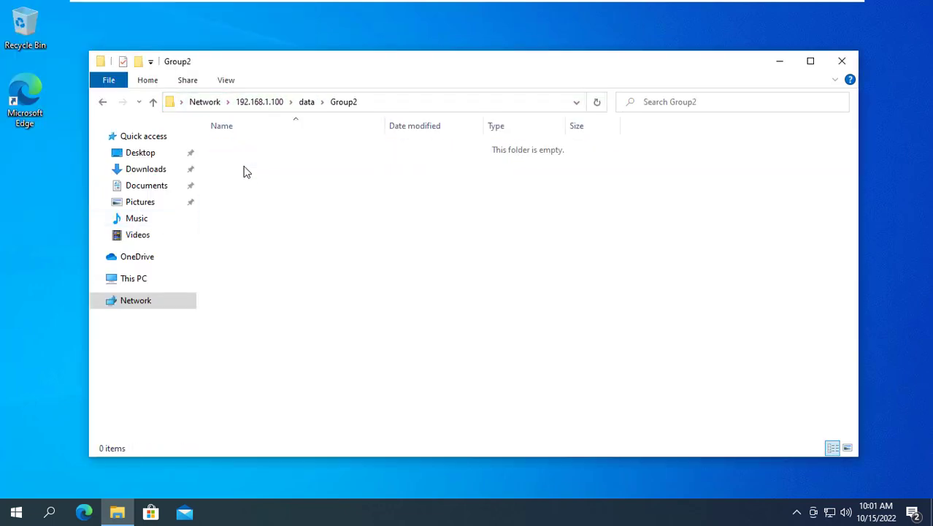
click(306, 102)
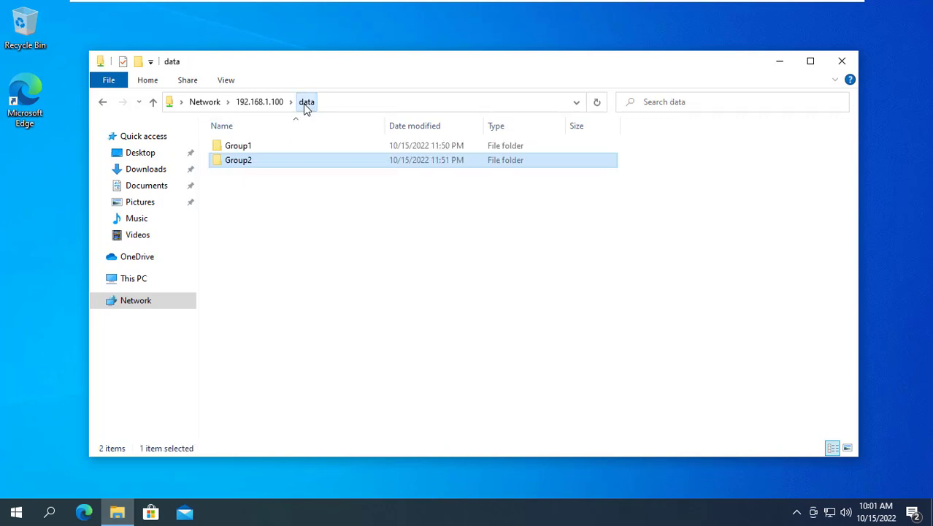
double_click(241, 146)
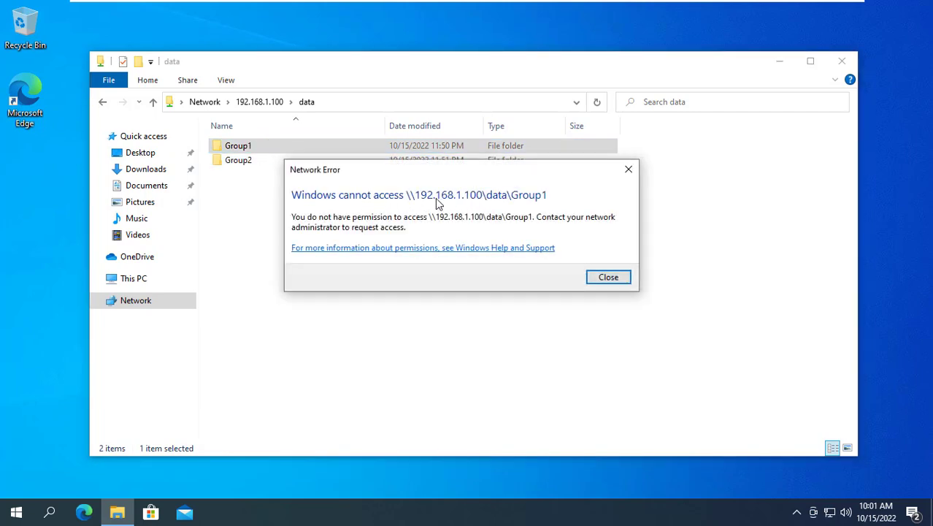
click(612, 277)
Create a text file named Hi in Group2 containing 'Hello Group2' and save it.
double_click(243, 160)
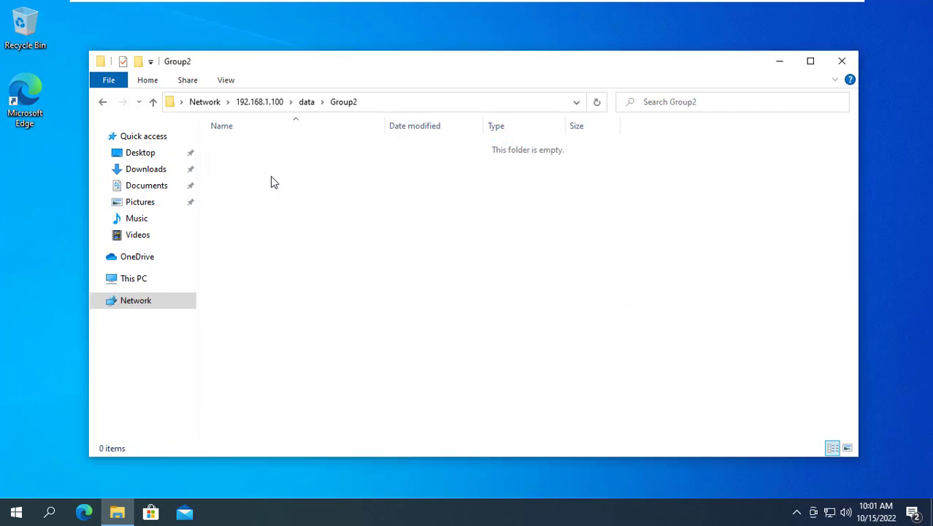
right_click(290, 198)
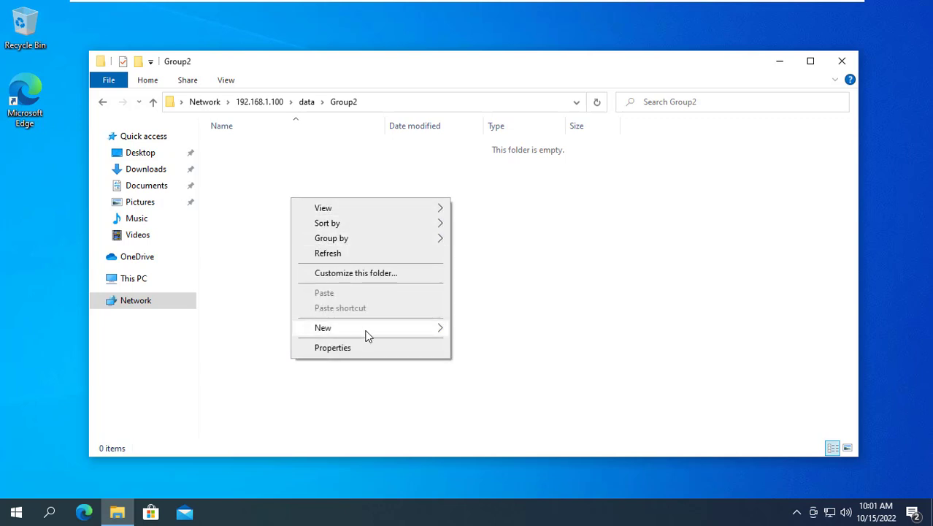
mouse_move(380, 330)
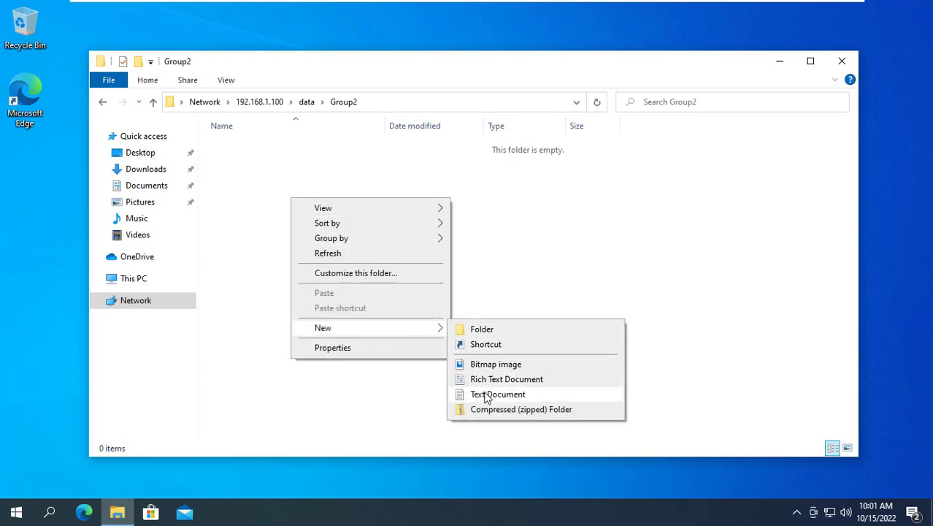
click(488, 394)
text(Hi)
key(Return)
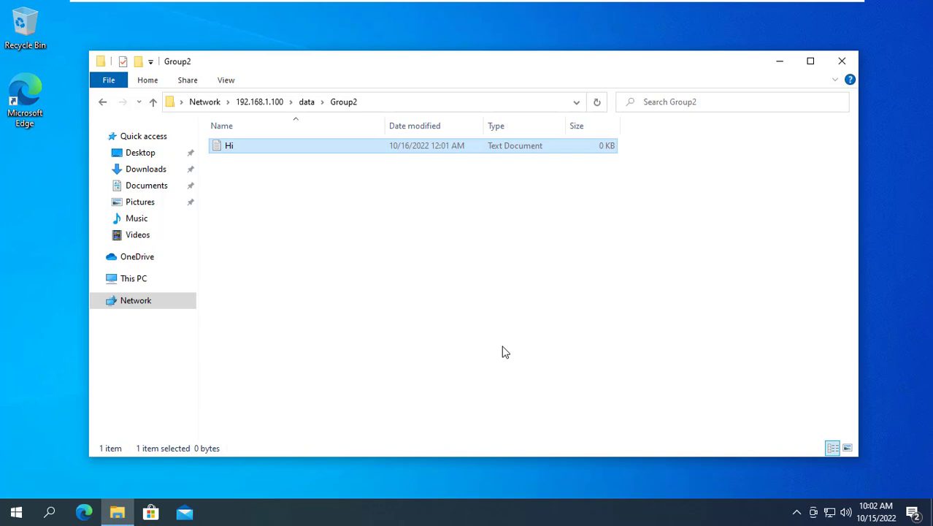
key(Return)
text(Hello Group2)
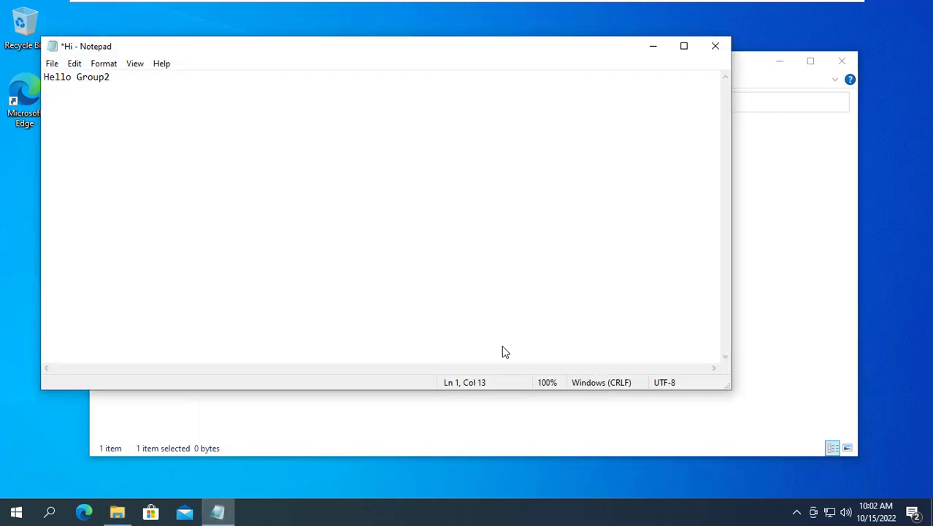
key(ctrl+s)
click(715, 46)
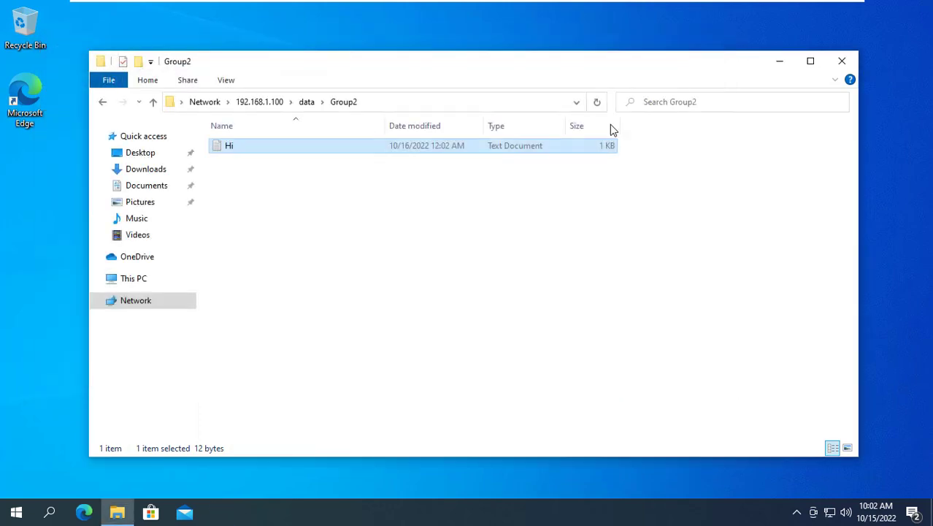
Delete the Hi file from Group2.
click(240, 179)
click(233, 151)
right_click(230, 149)
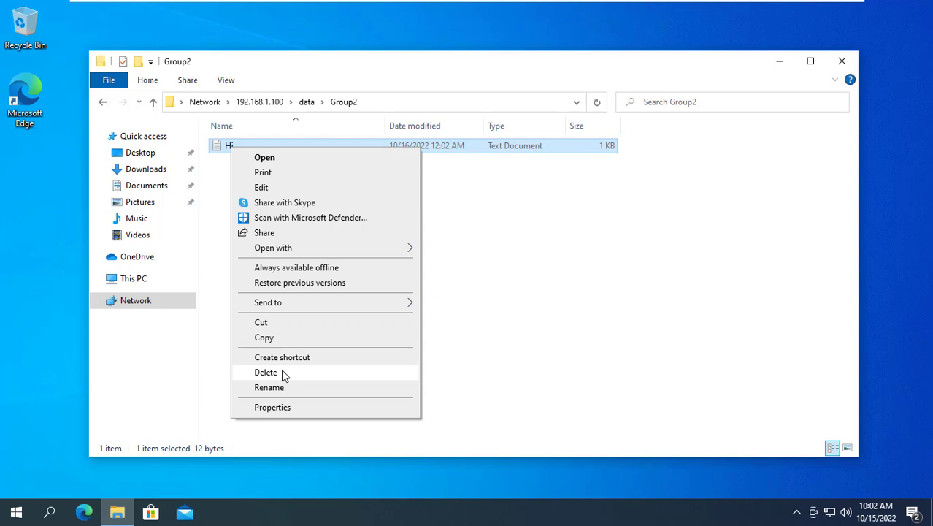
click(284, 373)
click(540, 315)
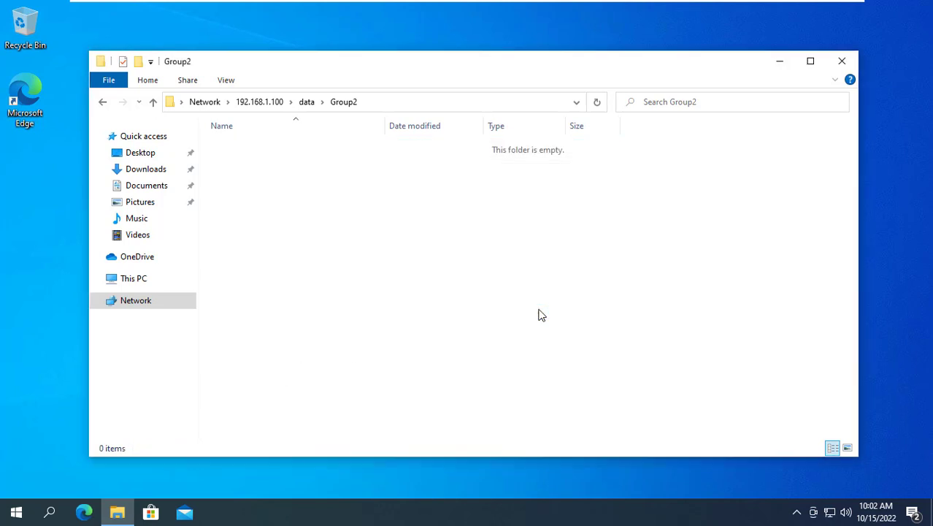
Retry opening Group1 and dismiss the access-denied error.
click(312, 105)
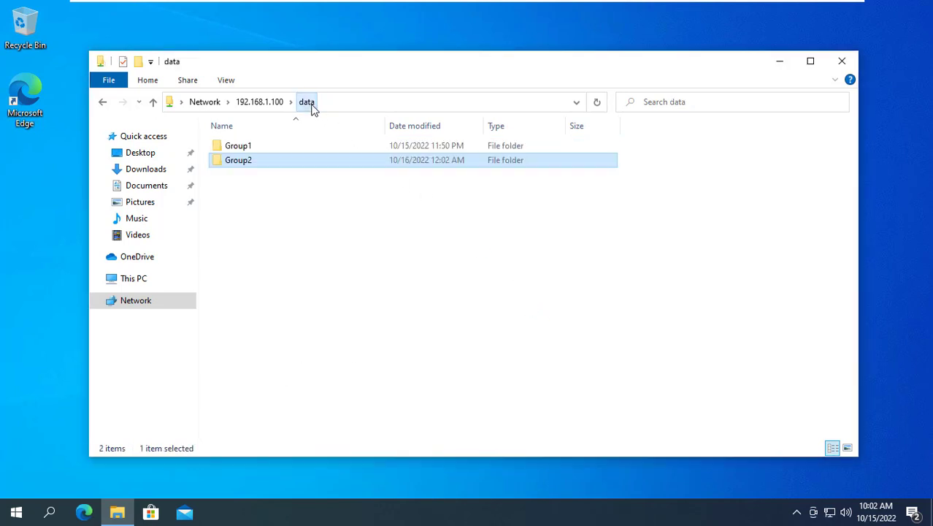
click(292, 145)
double_click(292, 144)
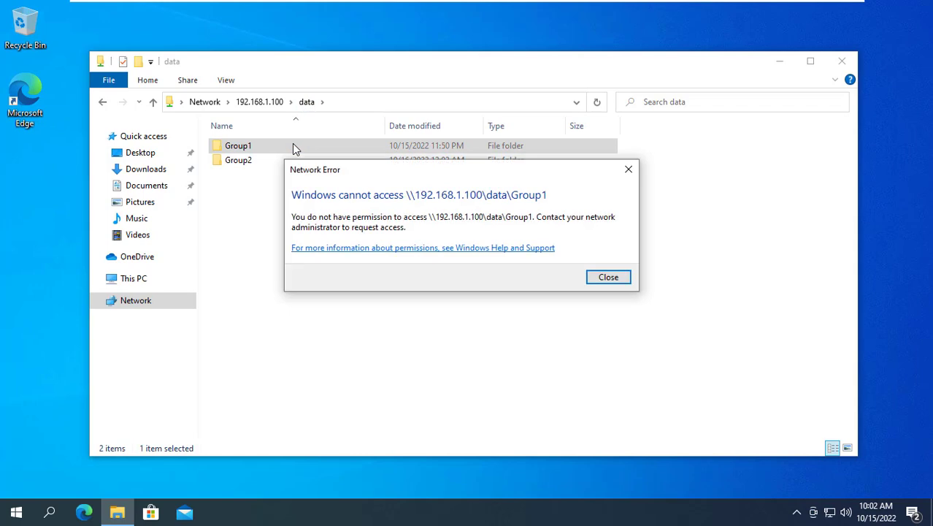
click(621, 279)
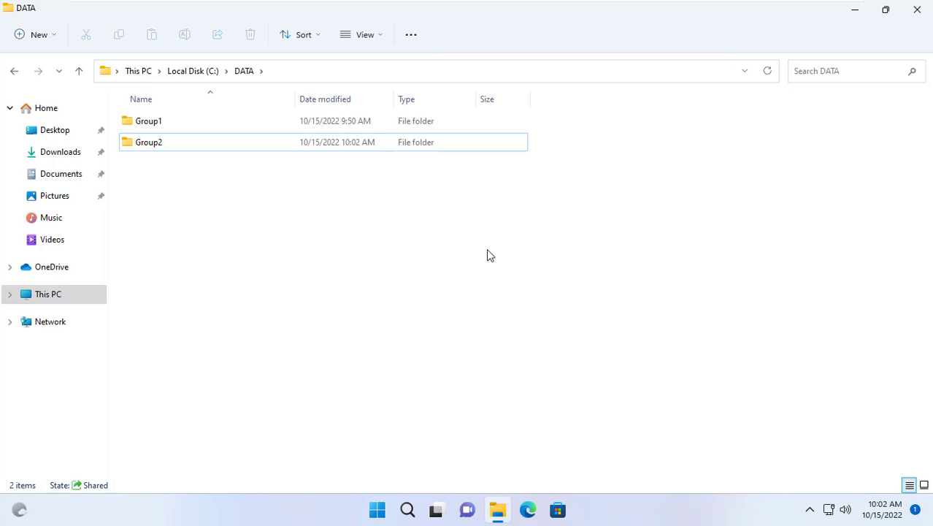
Open Group1 and create a new folder named James.
click(178, 126)
double_click(177, 122)
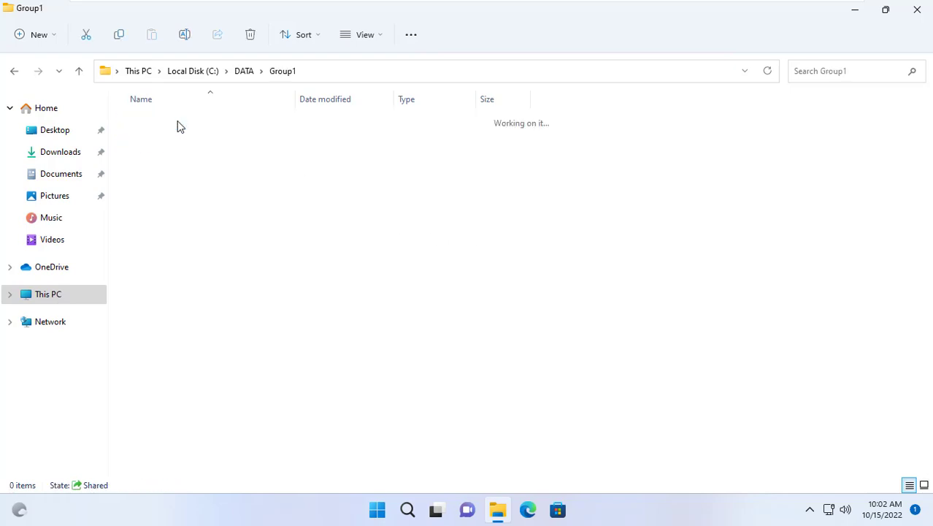
right_click(243, 166)
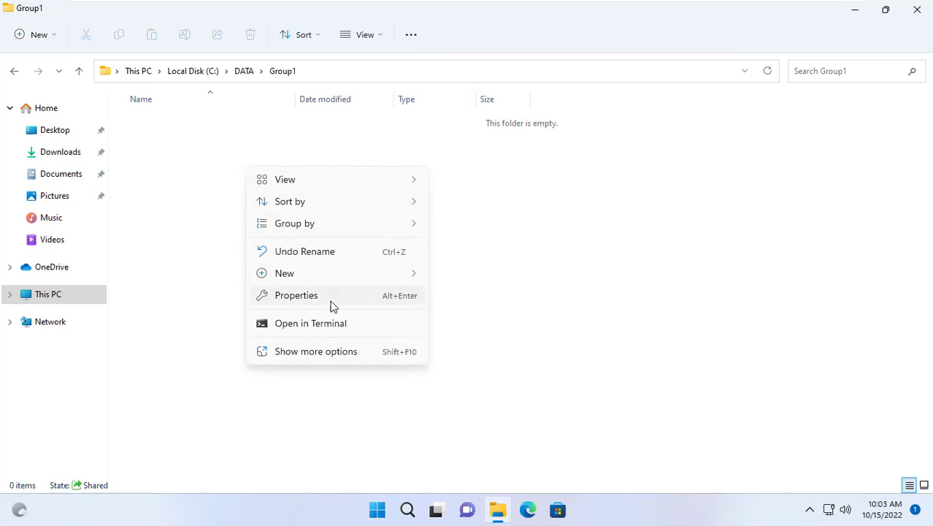
mouse_move(398, 282)
click(468, 277)
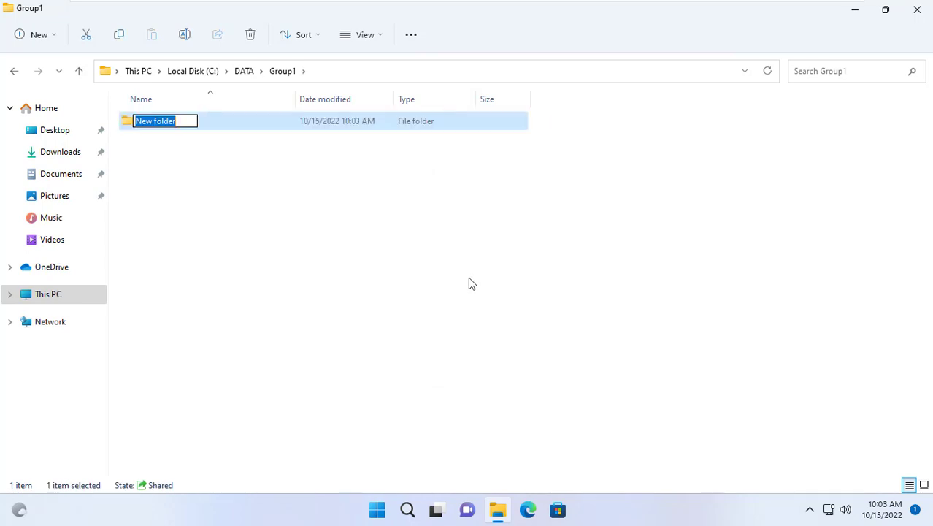
text(James)
key(Return)
Create a second new folder named Mary in Group1.
right_click(385, 250)
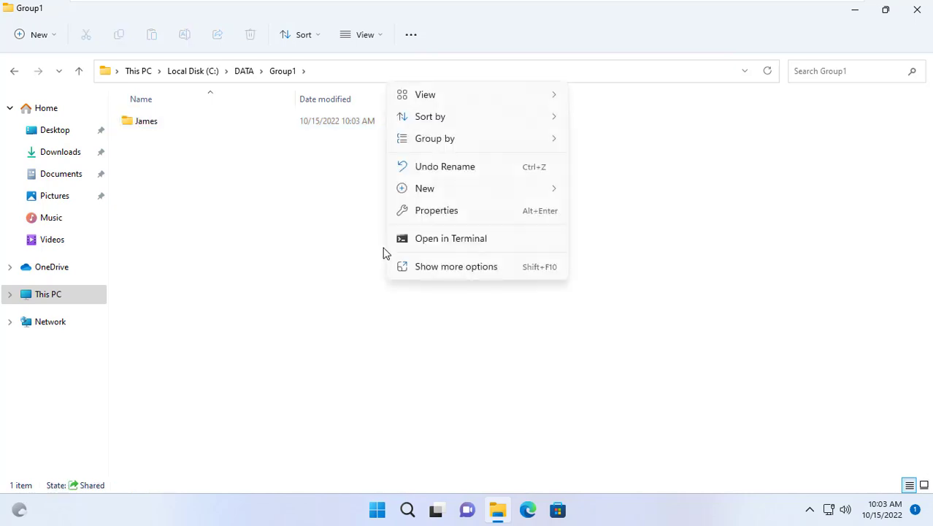
mouse_move(494, 194)
click(591, 195)
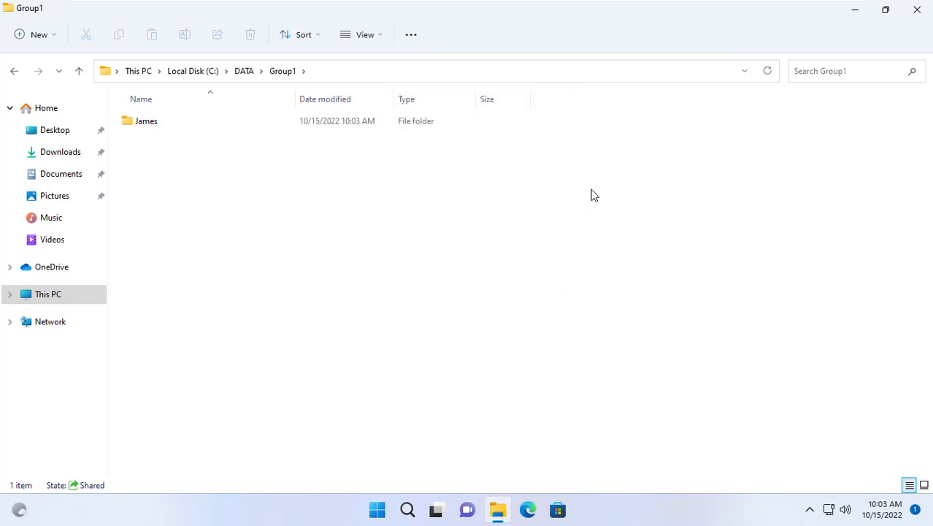
text(Mary)
key(Return)
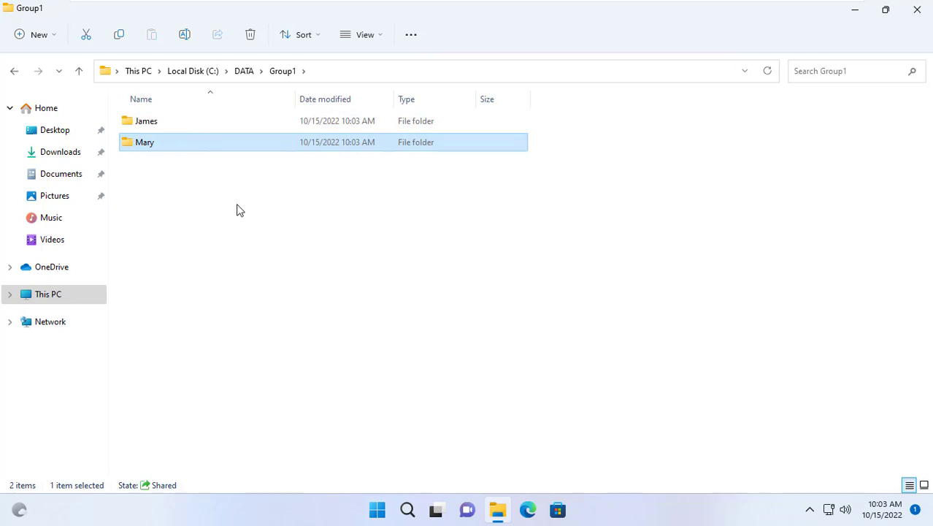
click(182, 125)
Disable inheritance on the James folder, keeping Administrators and Group1 as explicit entries.
right_click(183, 121)
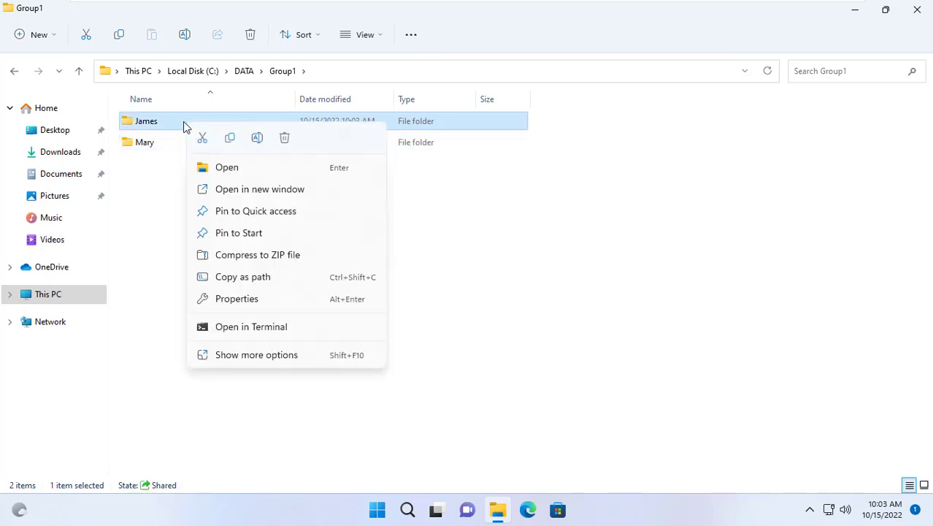
click(251, 303)
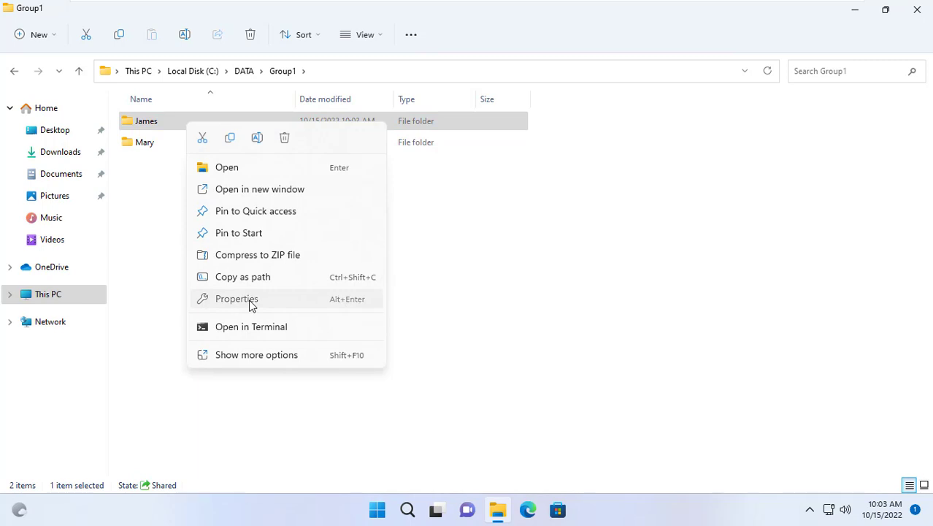
drag(267, 139, 248, 96)
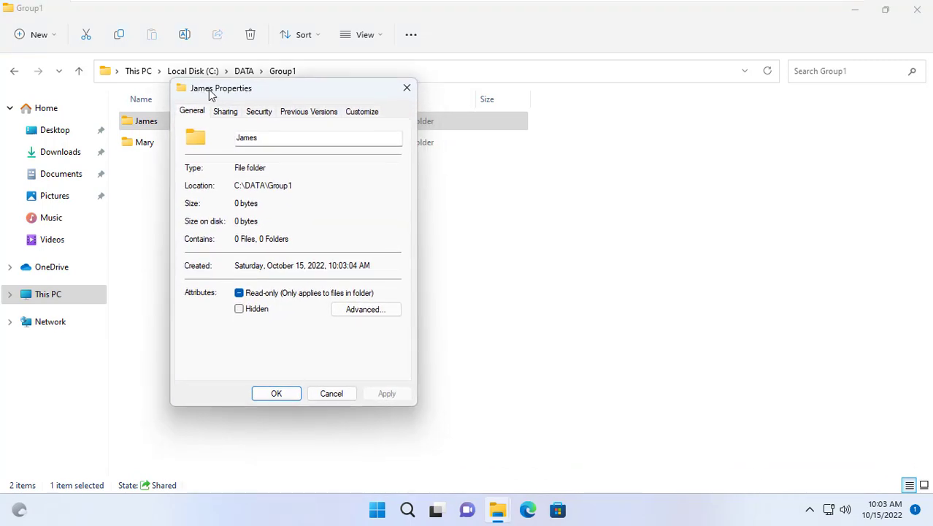
click(259, 114)
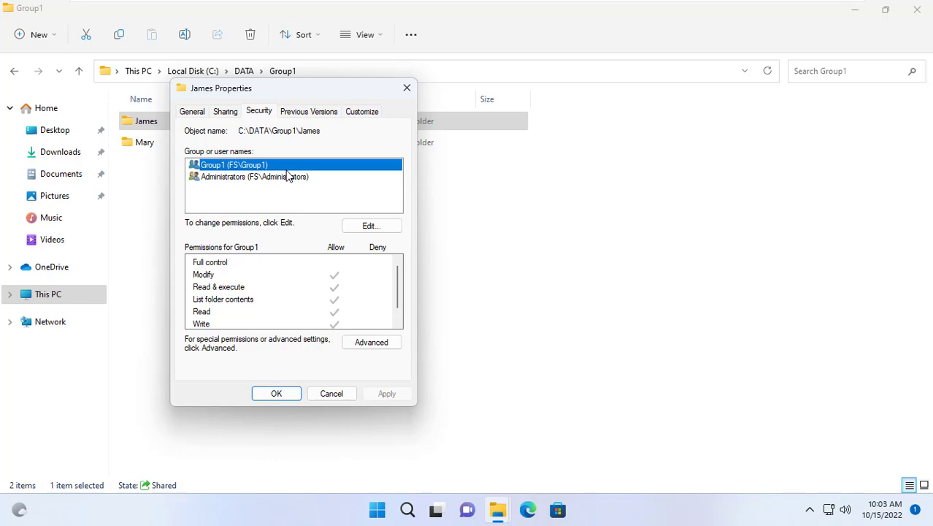
click(366, 346)
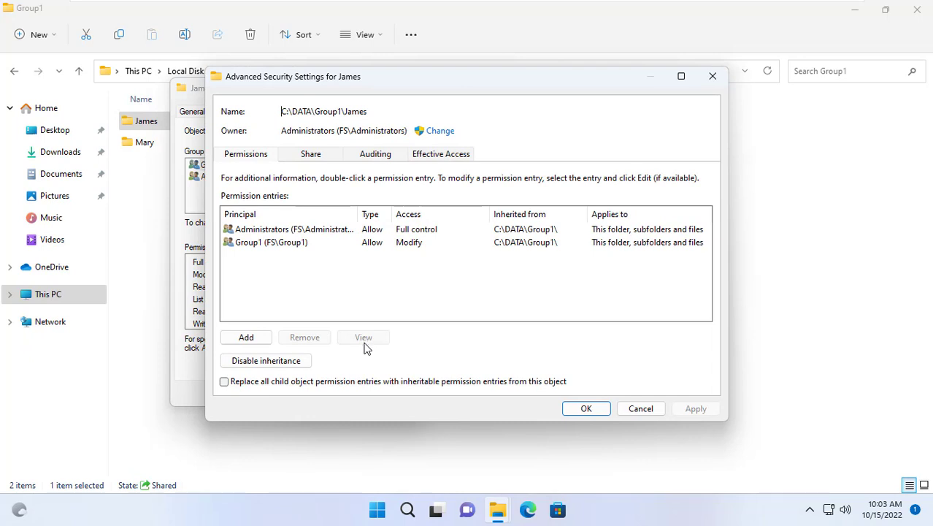
click(278, 365)
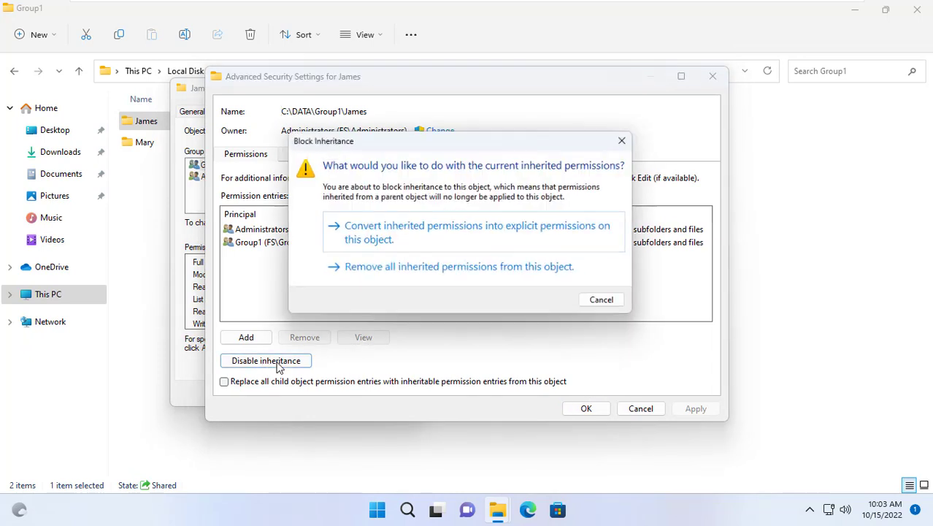
click(404, 235)
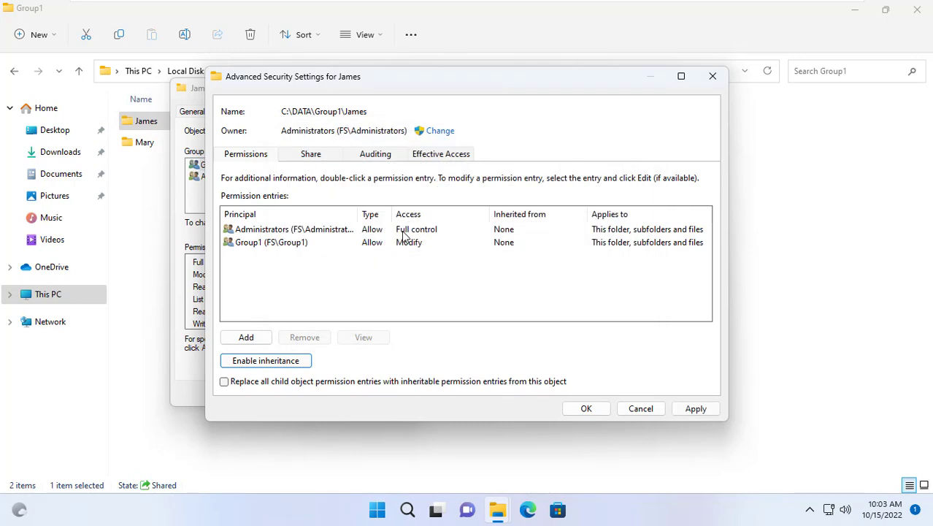
click(696, 408)
click(586, 409)
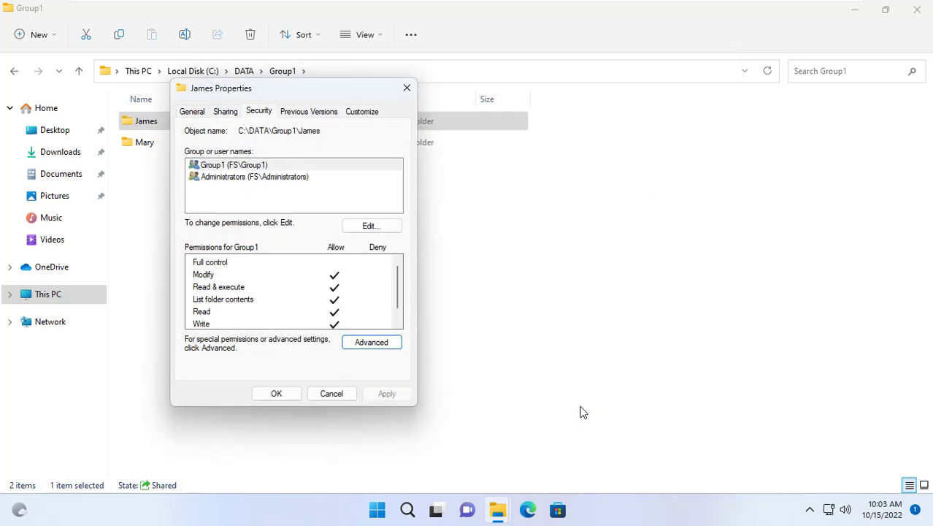
click(268, 167)
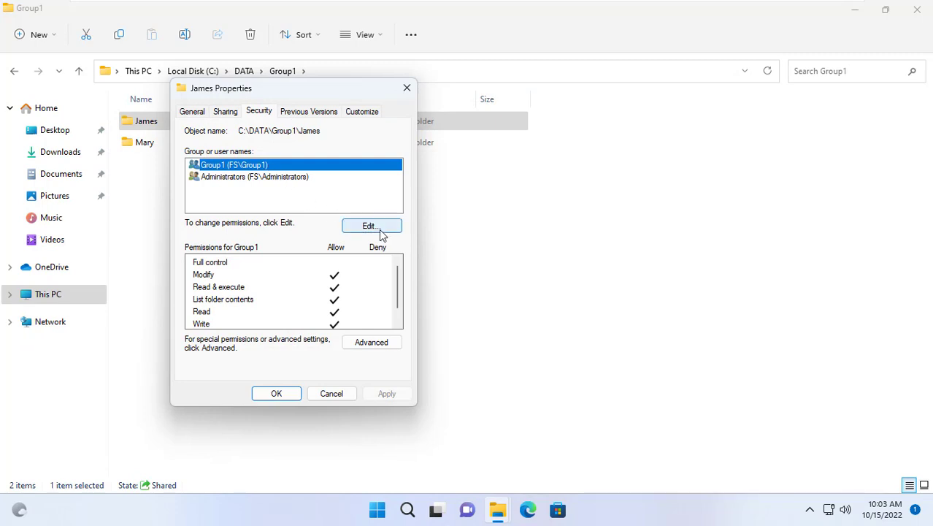
click(371, 226)
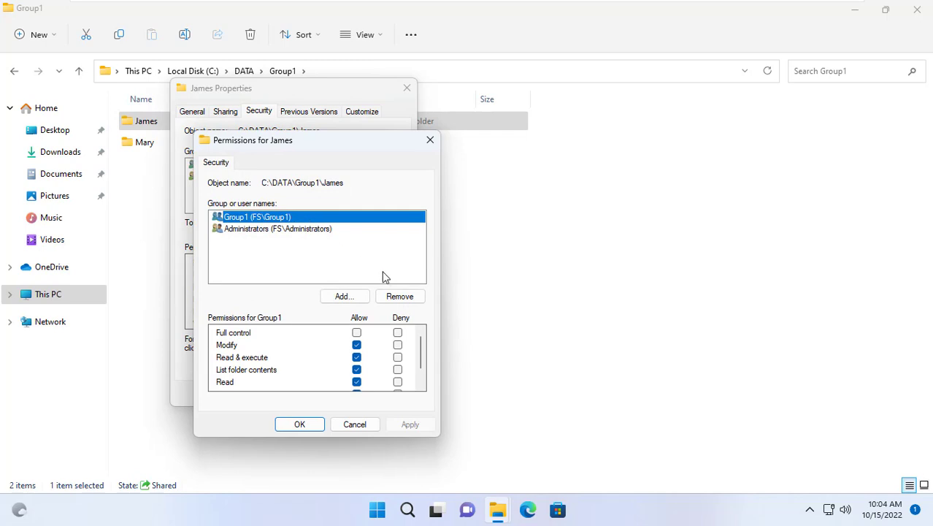
Remove Group1 from the James folder and add the first user with Modify access.
click(398, 296)
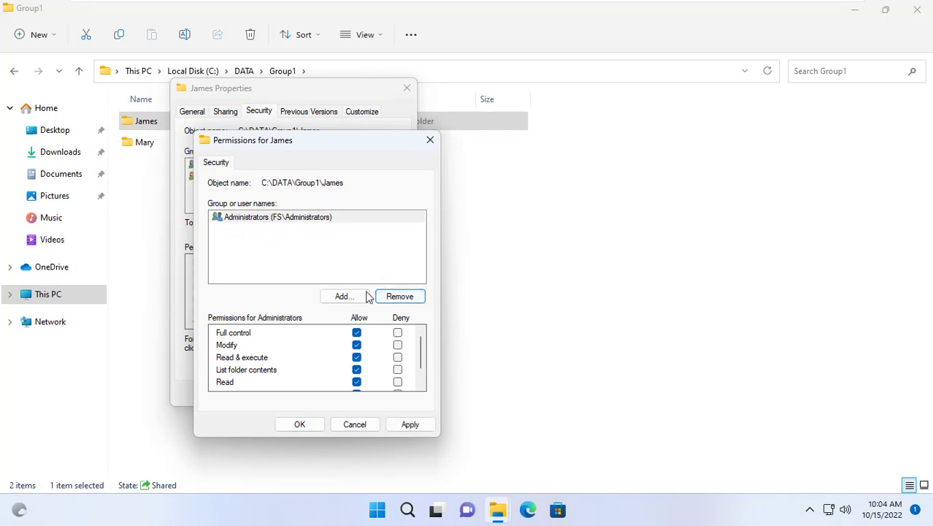
drag(423, 100, 423, 96)
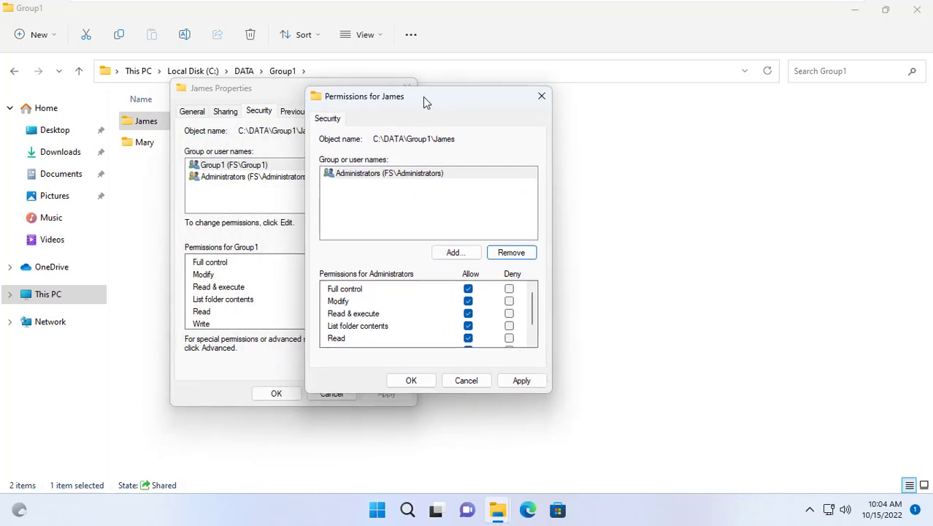
click(453, 255)
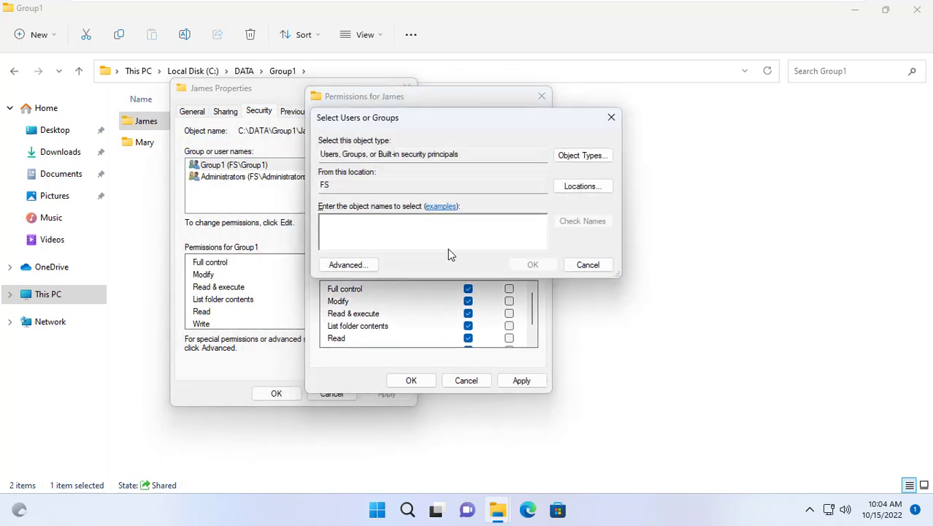
text(Jam)
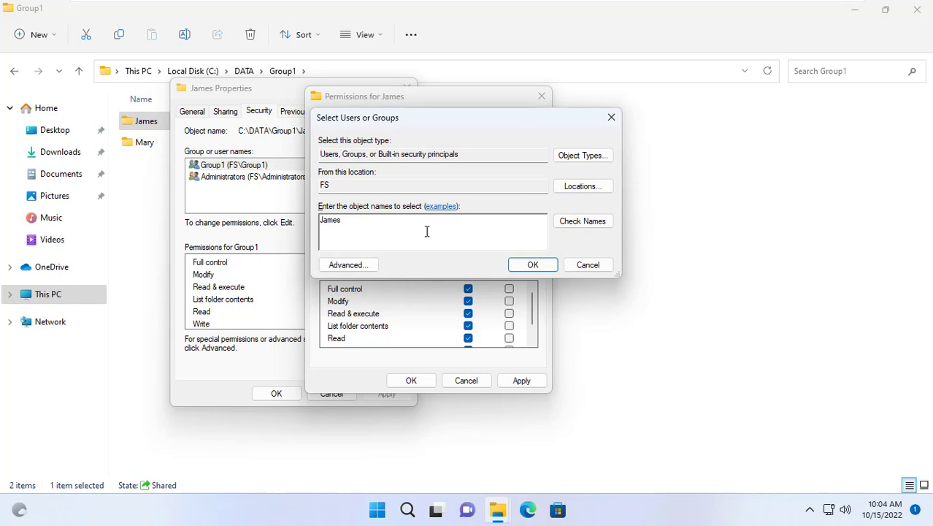
text(es)
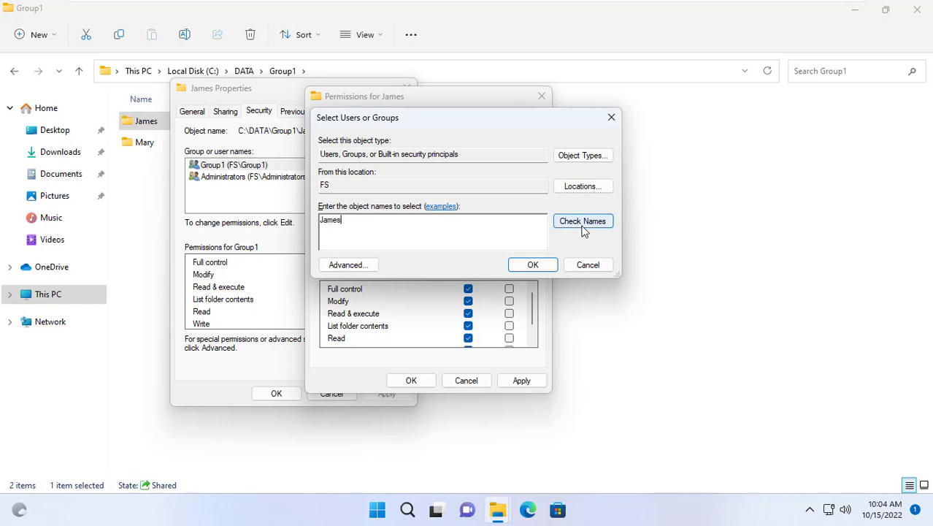
click(583, 230)
click(533, 265)
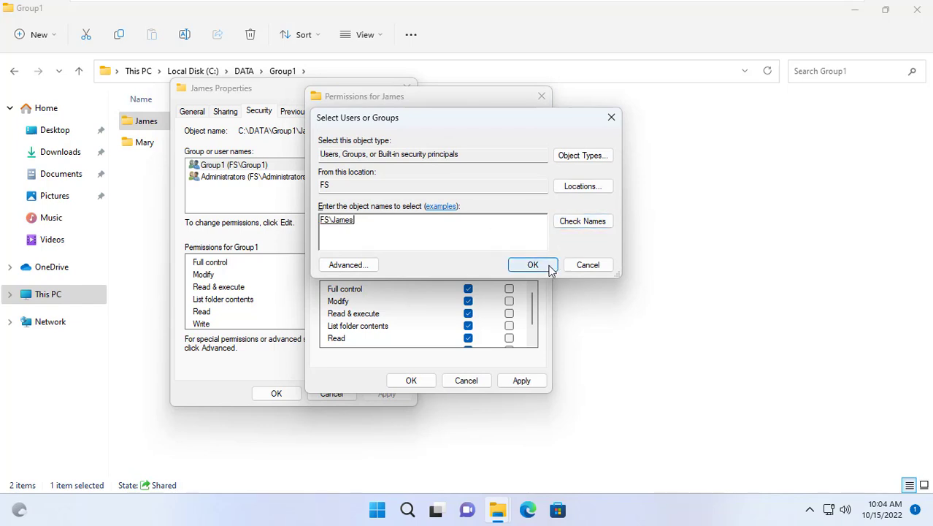
click(368, 188)
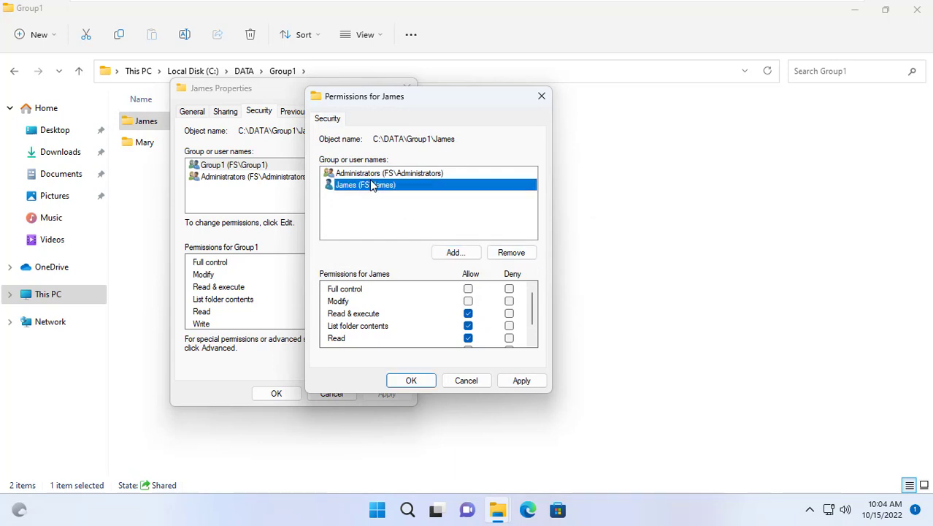
click(468, 302)
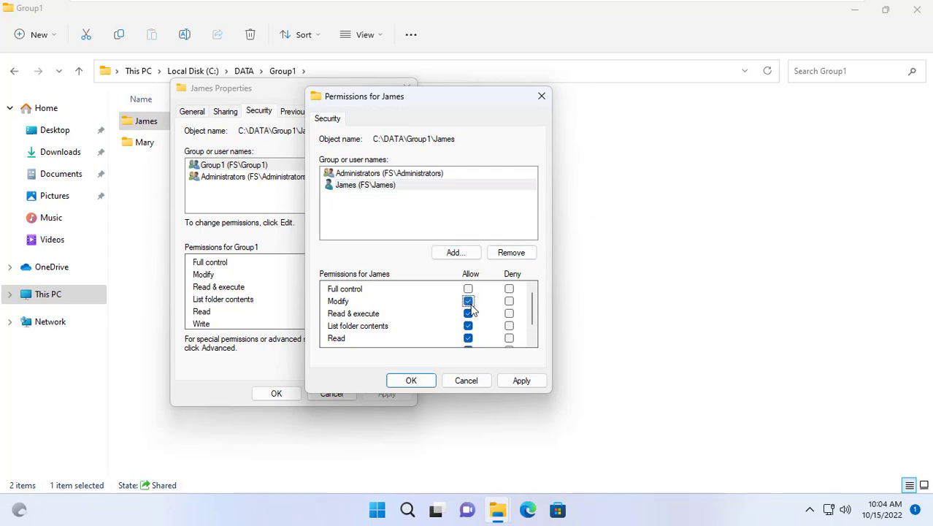
click(522, 381)
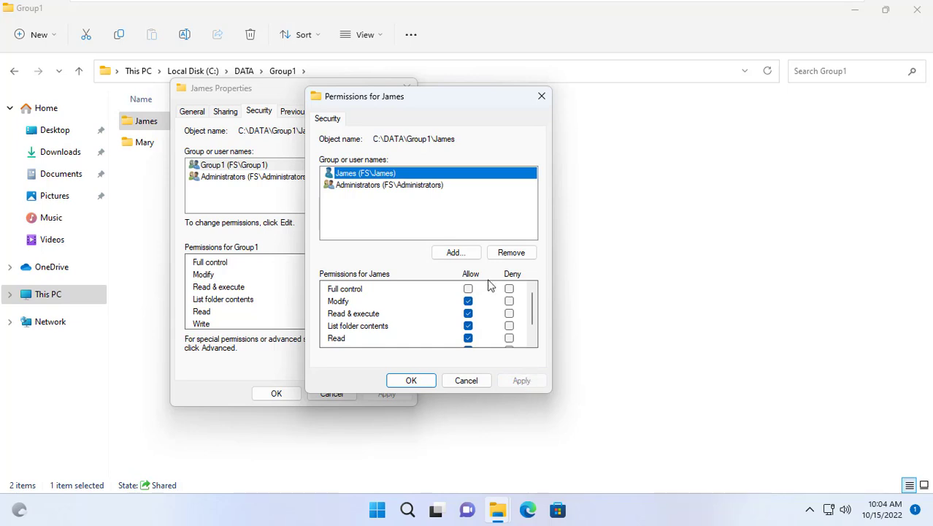
Add the second user with read-only permissions and apply the change.
click(463, 255)
text(Mary)
click(584, 226)
drag(351, 220, 299, 221)
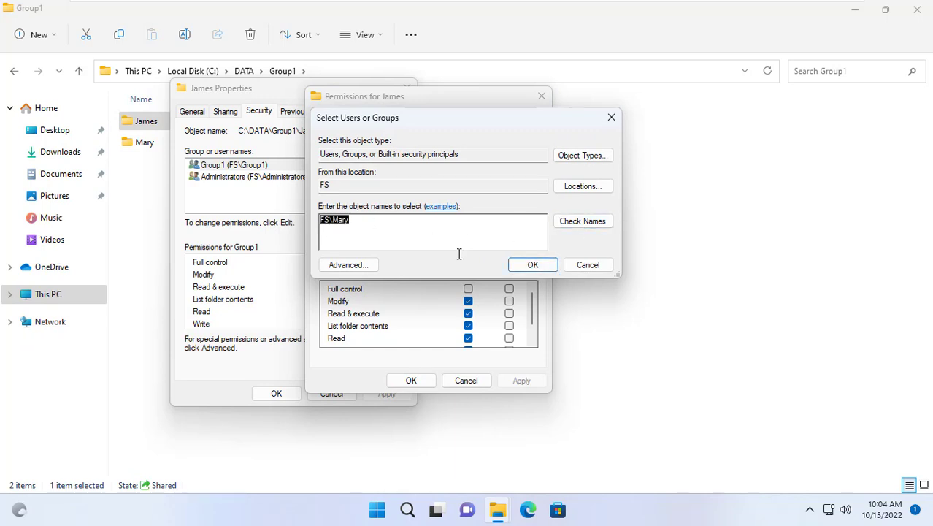
click(534, 265)
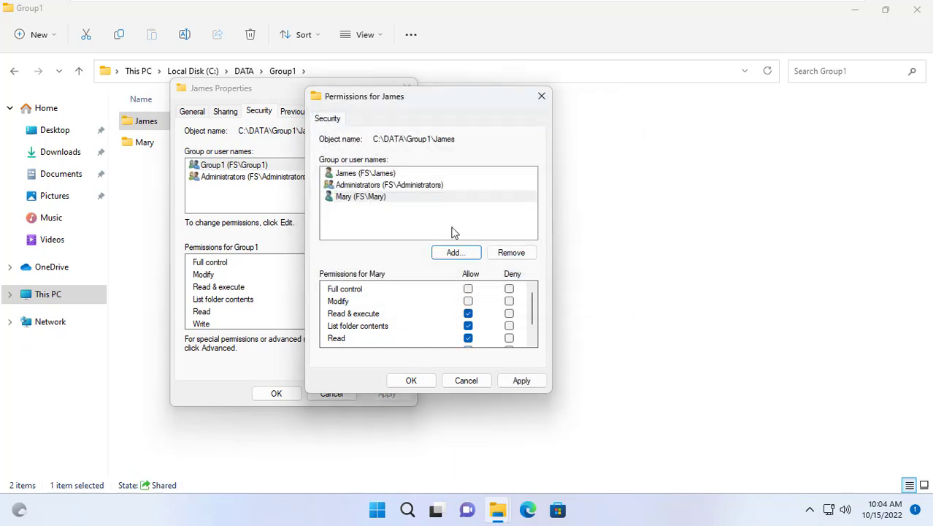
click(386, 201)
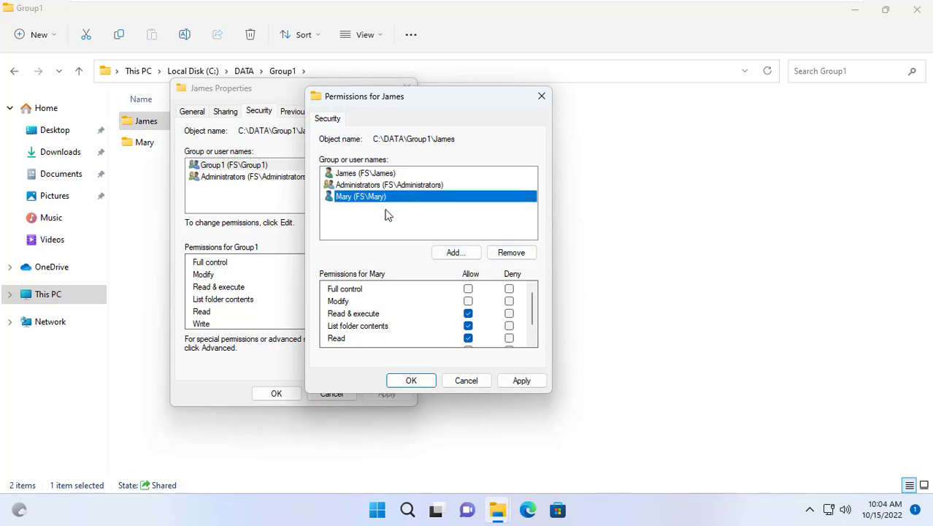
click(361, 315)
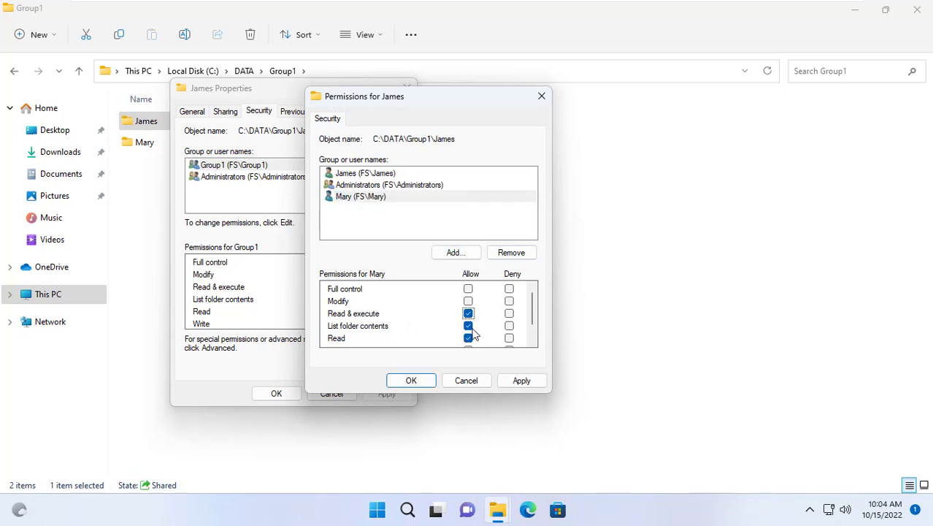
click(341, 340)
click(536, 381)
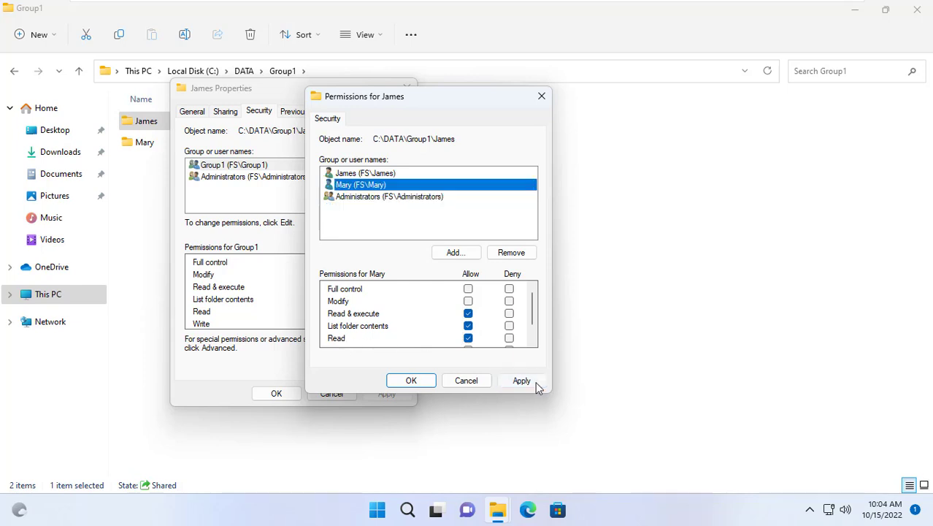
click(421, 382)
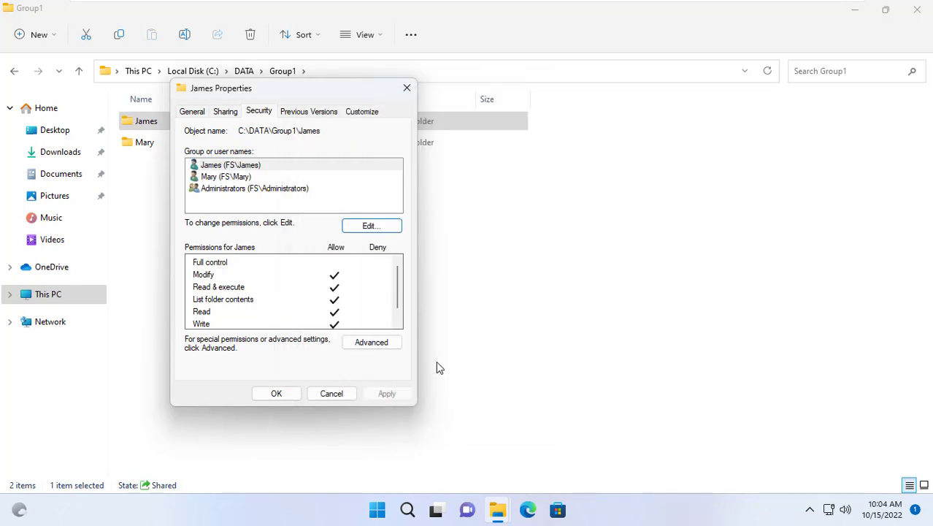
Review both users' permissions and close the James folder's properties.
click(253, 166)
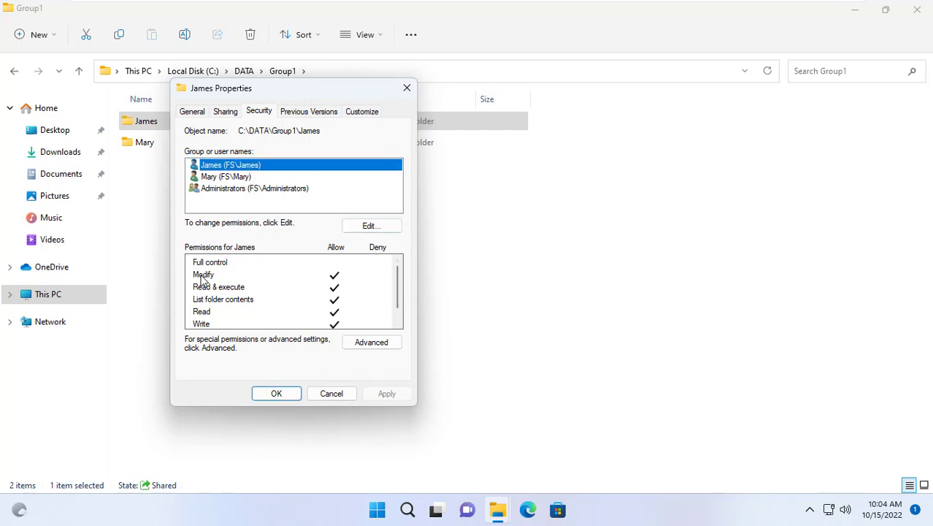
click(202, 275)
click(228, 179)
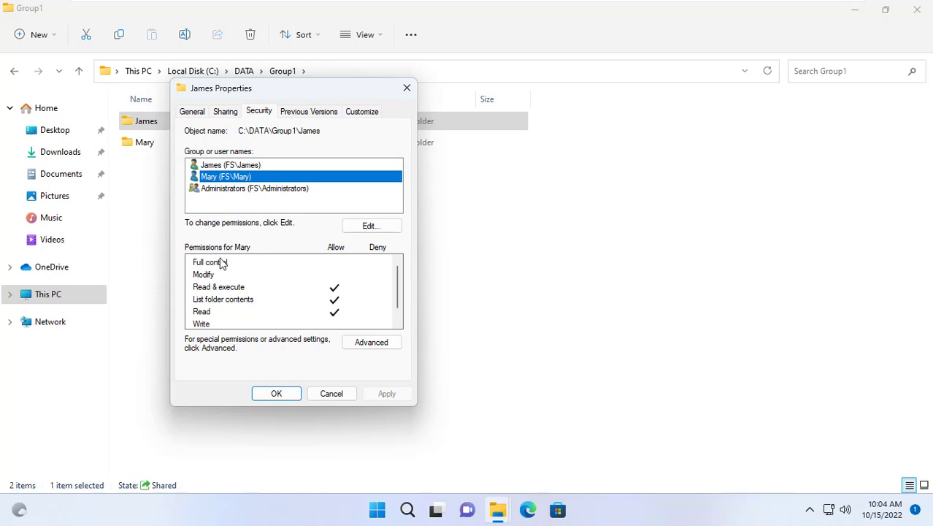
click(208, 314)
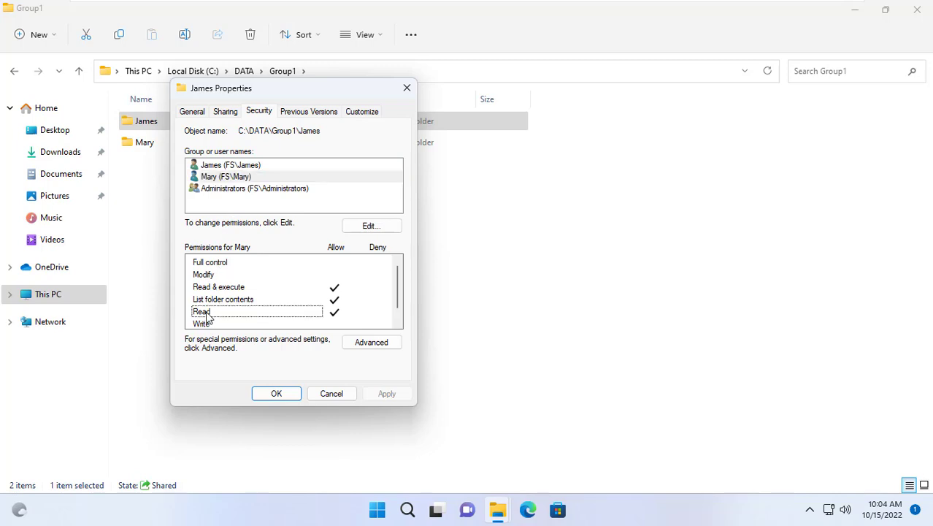
click(279, 396)
click(146, 146)
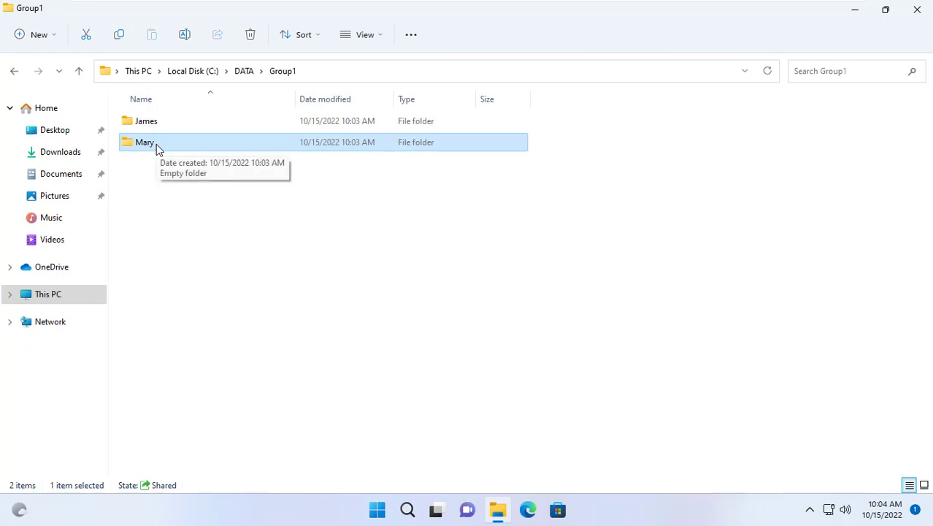
Disable inheritance on the Mary folder, keeping Administrators and Group1 as explicit entries.
right_click(157, 144)
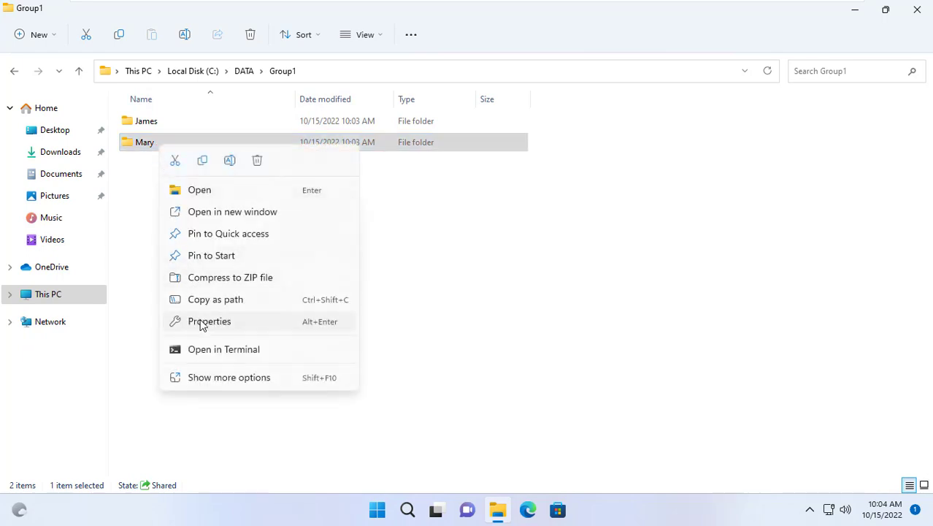
click(203, 322)
drag(233, 155, 244, 69)
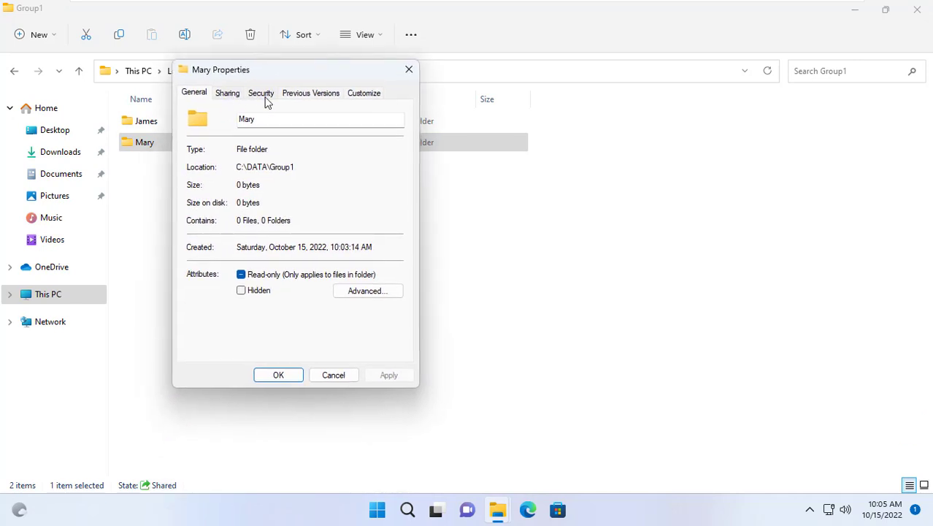
click(265, 98)
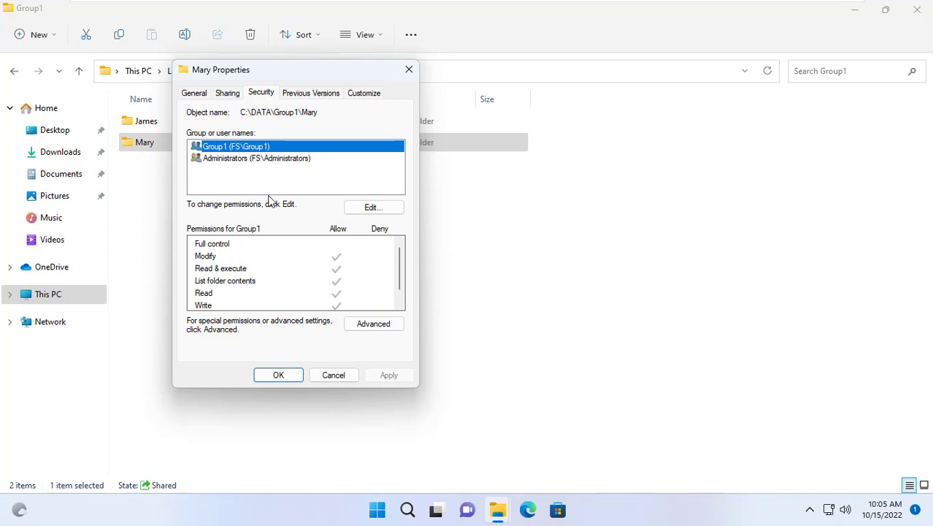
click(378, 328)
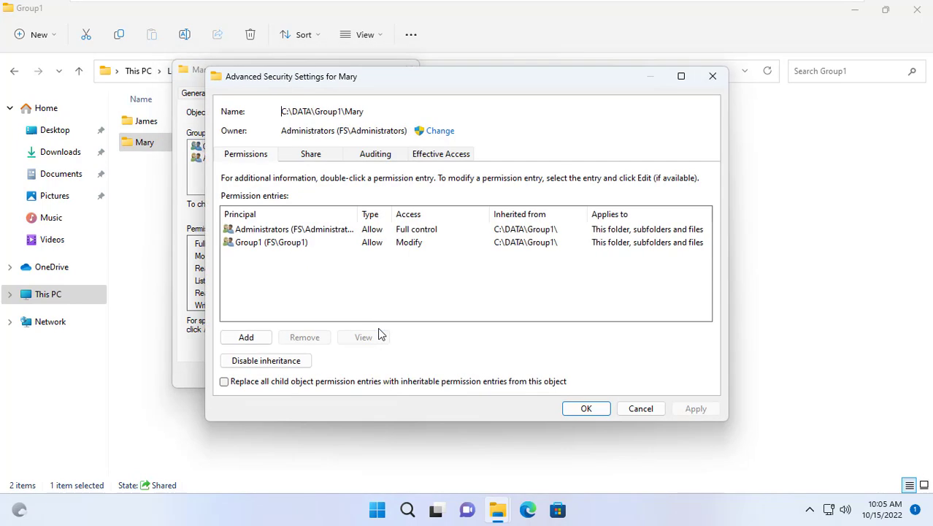
click(265, 361)
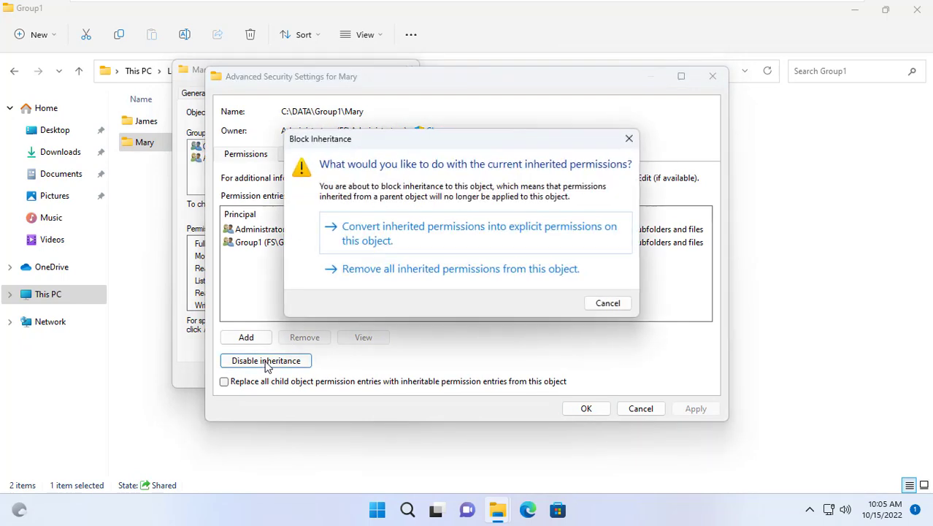
click(380, 238)
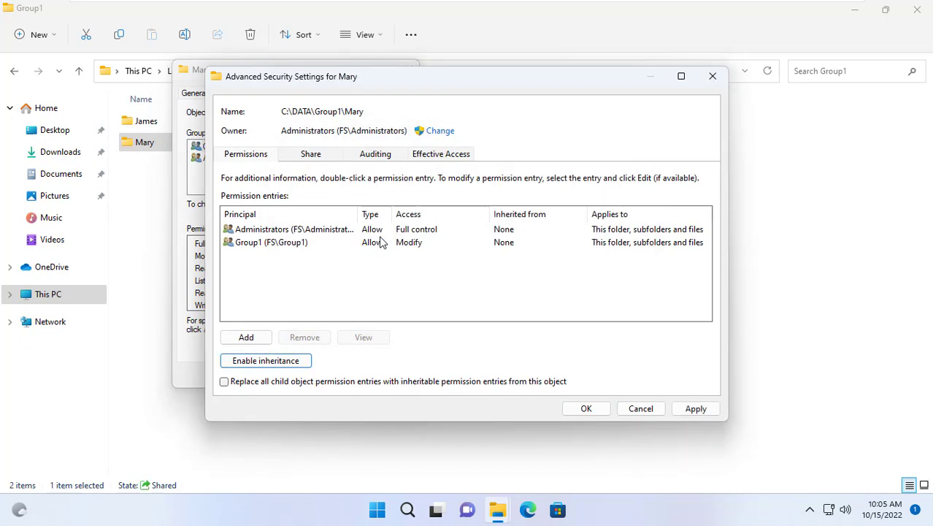
click(585, 410)
click(260, 149)
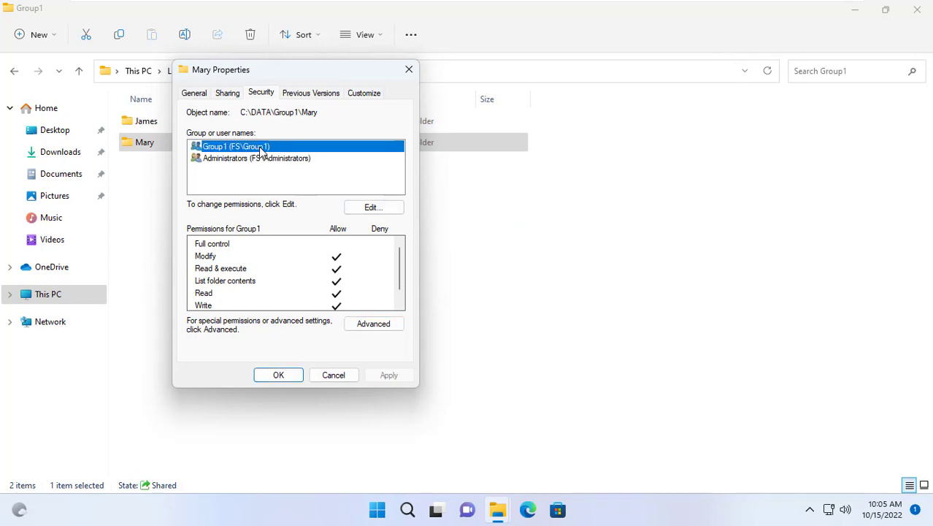
Remove Group1 from the Mary folder's permissions and give FS\Mary Modify access.
click(379, 208)
drag(303, 122, 454, 73)
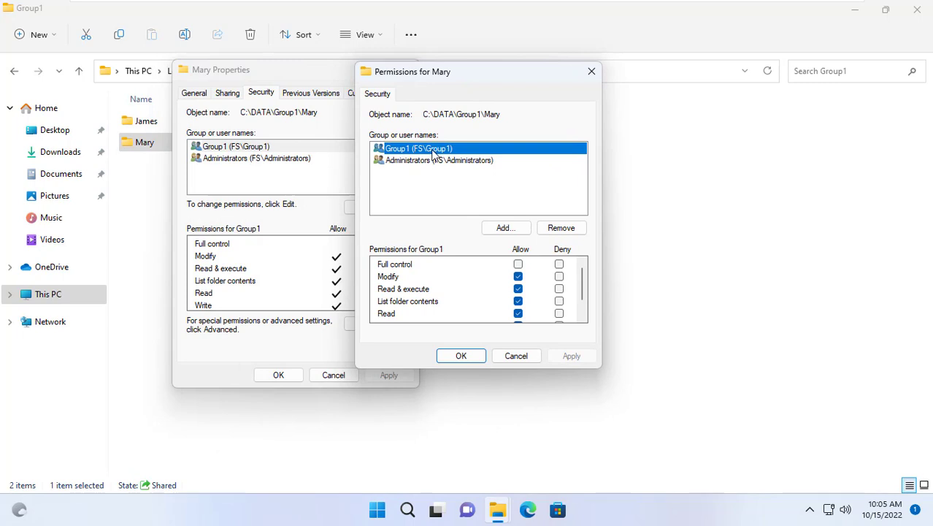
click(555, 228)
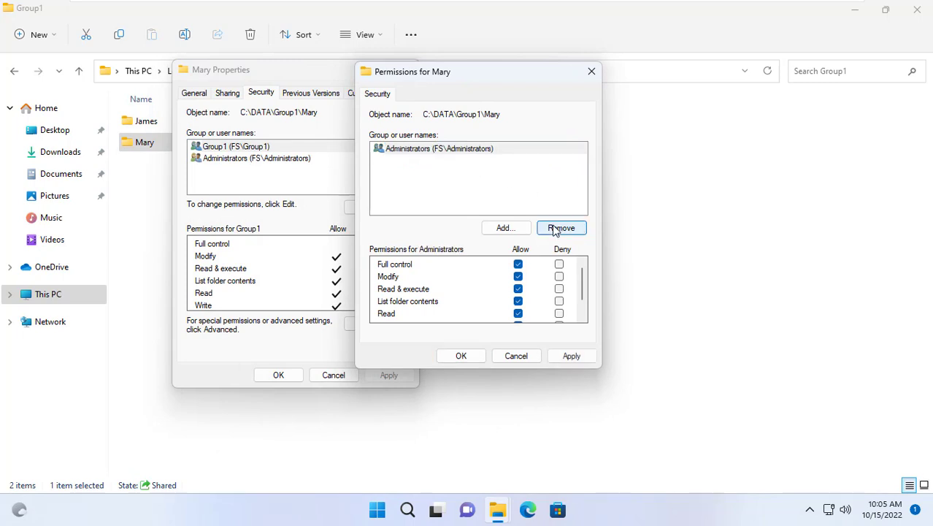
click(514, 230)
text(Mary)
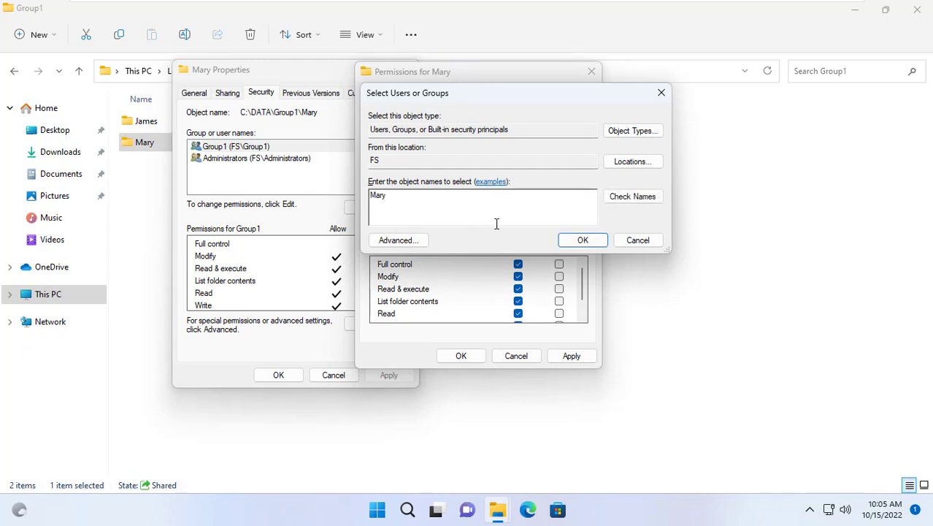
click(625, 202)
click(580, 241)
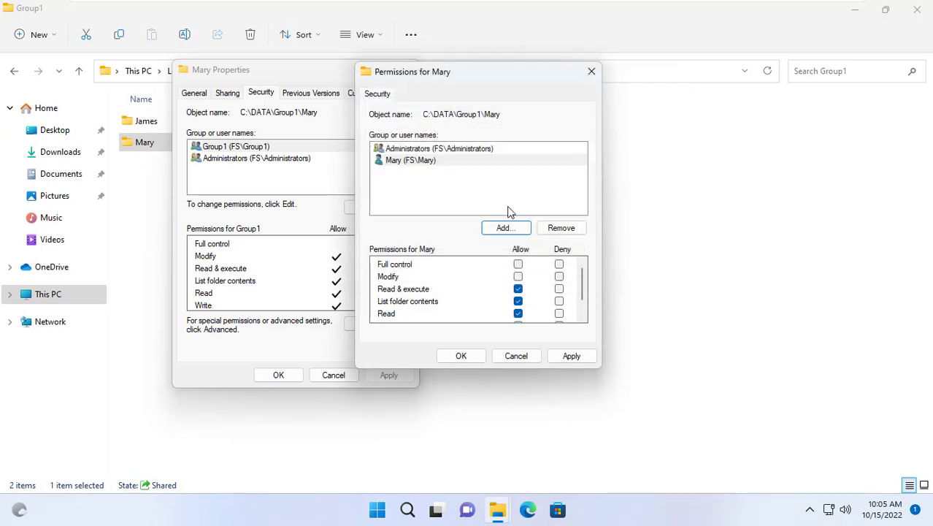
click(428, 162)
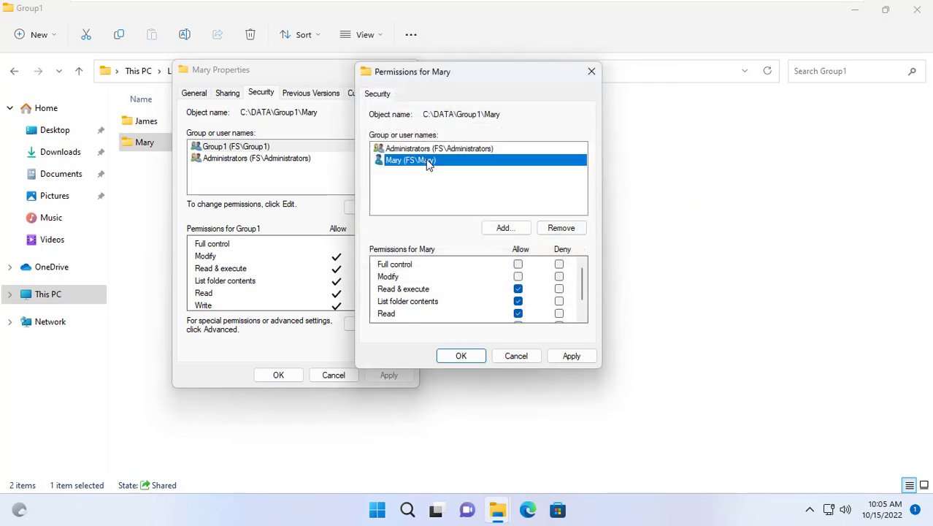
click(400, 277)
click(519, 277)
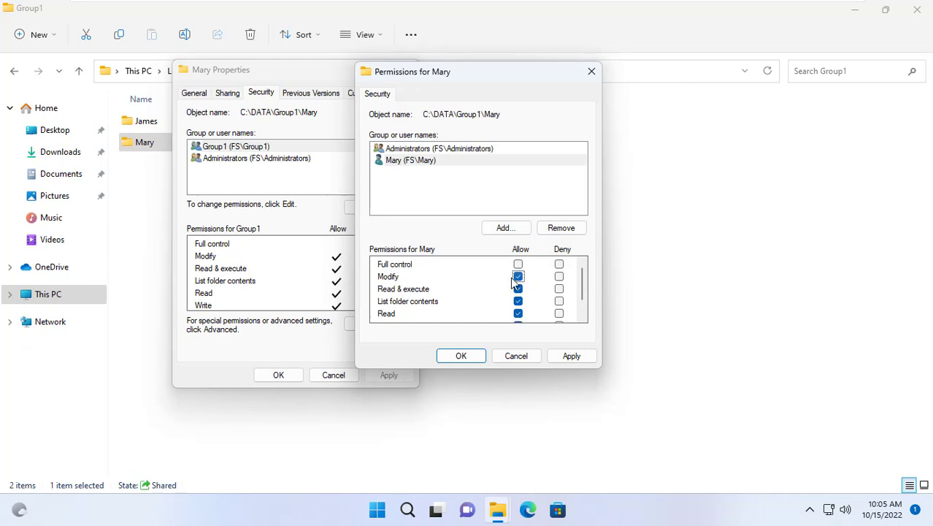
click(566, 356)
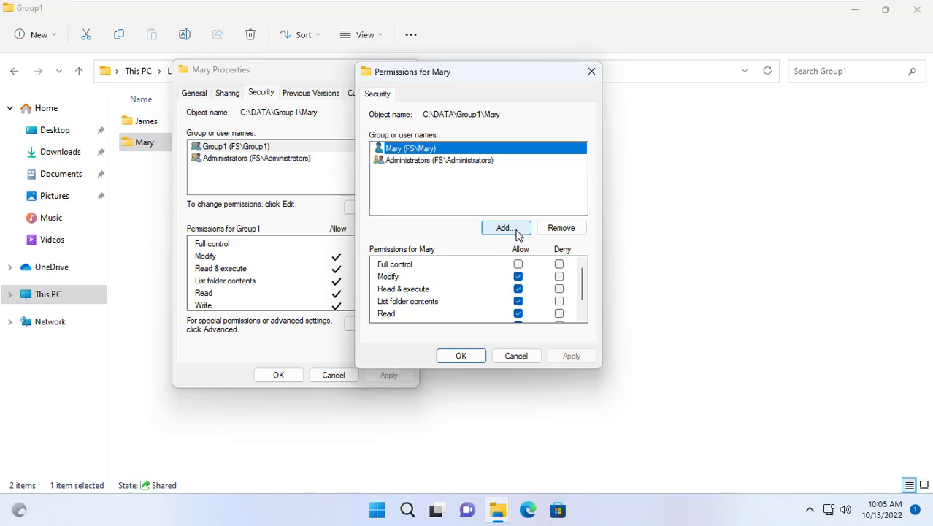
Add FS\James to the Mary folder with Read access only and apply.
click(505, 229)
text(James)
click(620, 195)
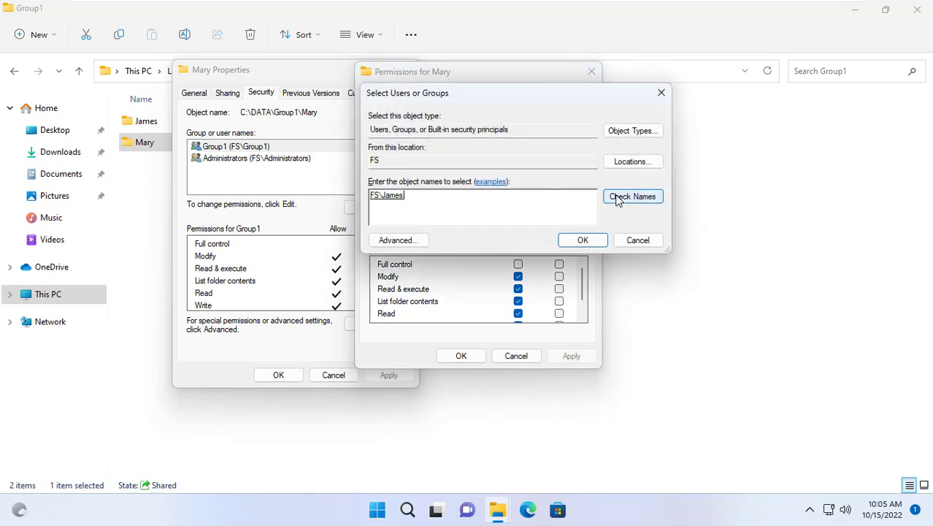
click(583, 241)
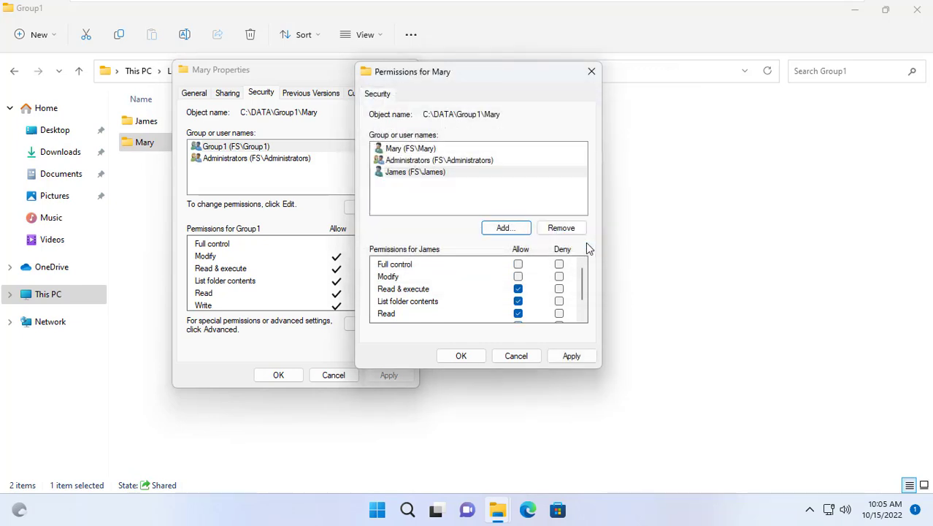
click(437, 174)
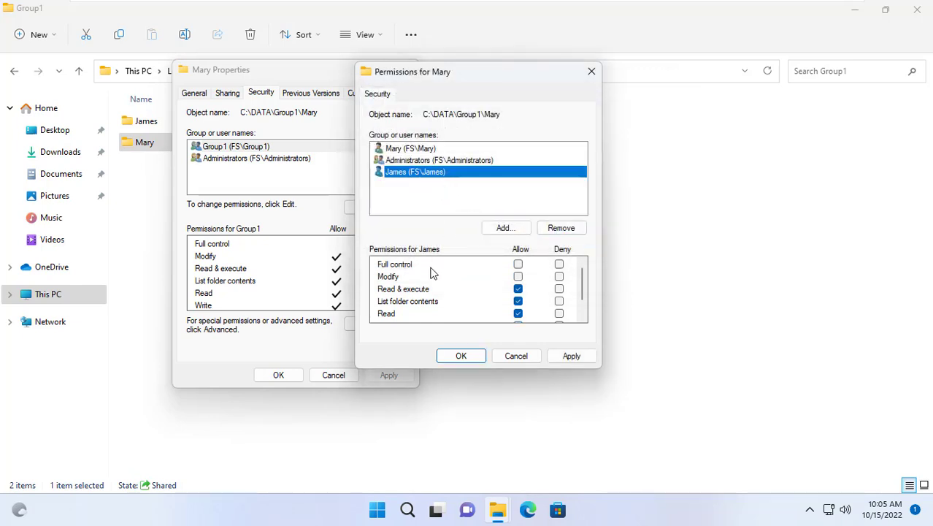
click(391, 317)
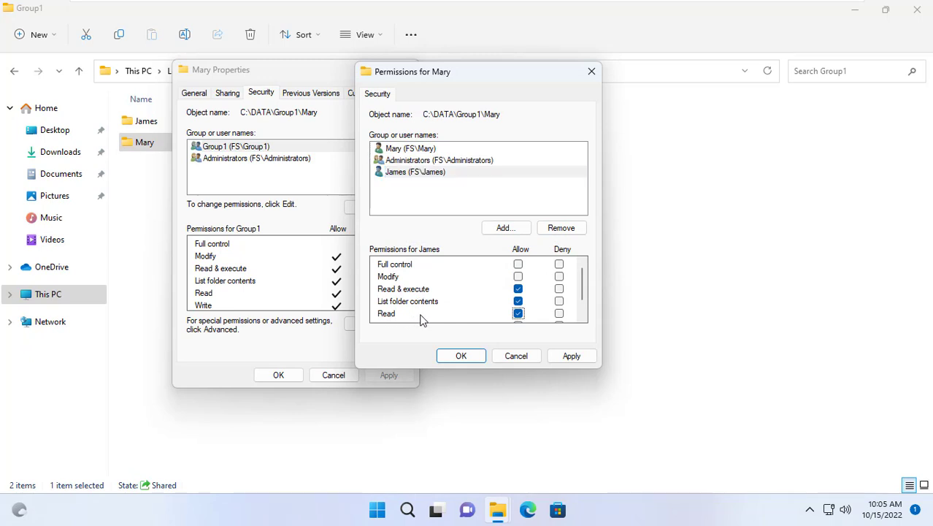
click(569, 357)
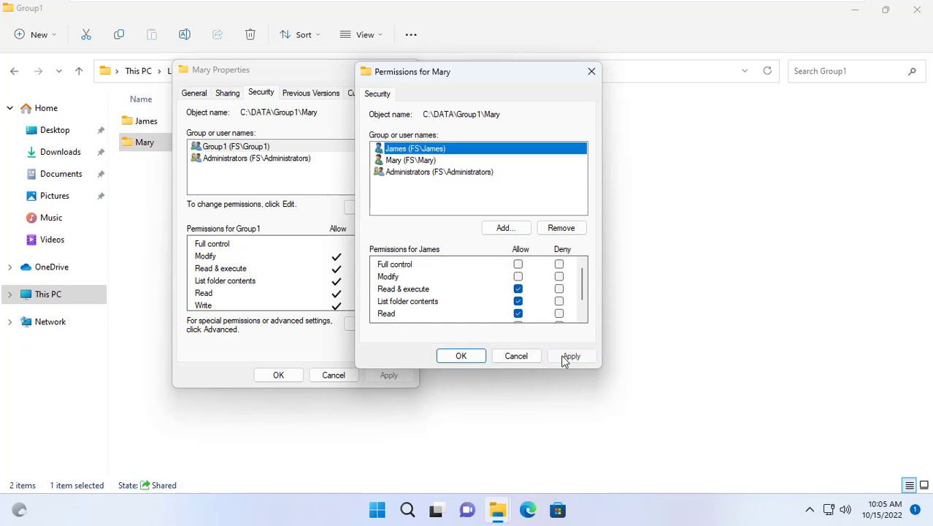
Confirm the permission edits, review both users' rights, and close the Mary folder's properties.
click(461, 355)
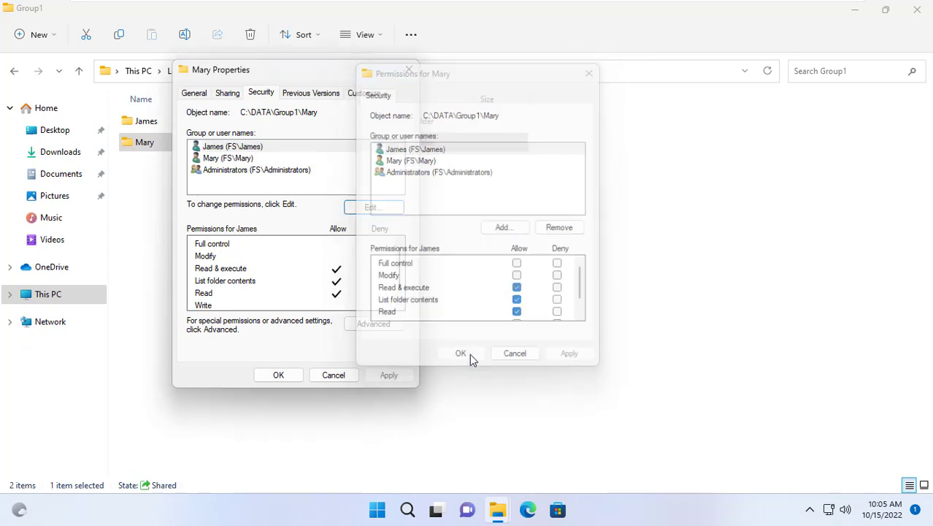
click(247, 159)
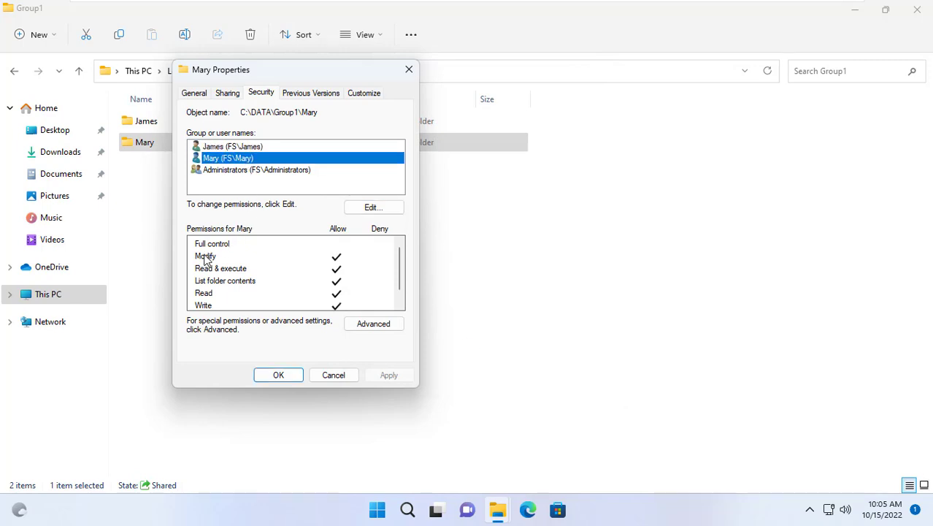
key(Up)
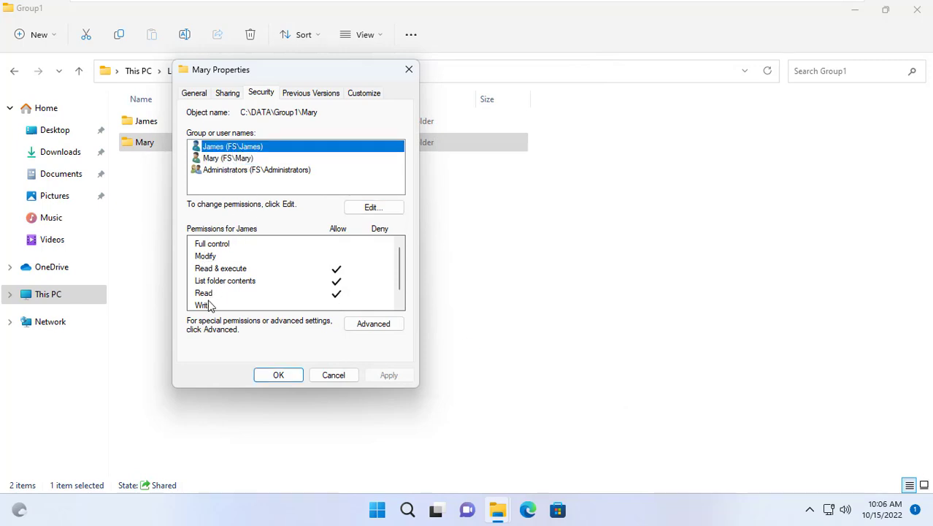
click(208, 295)
click(268, 376)
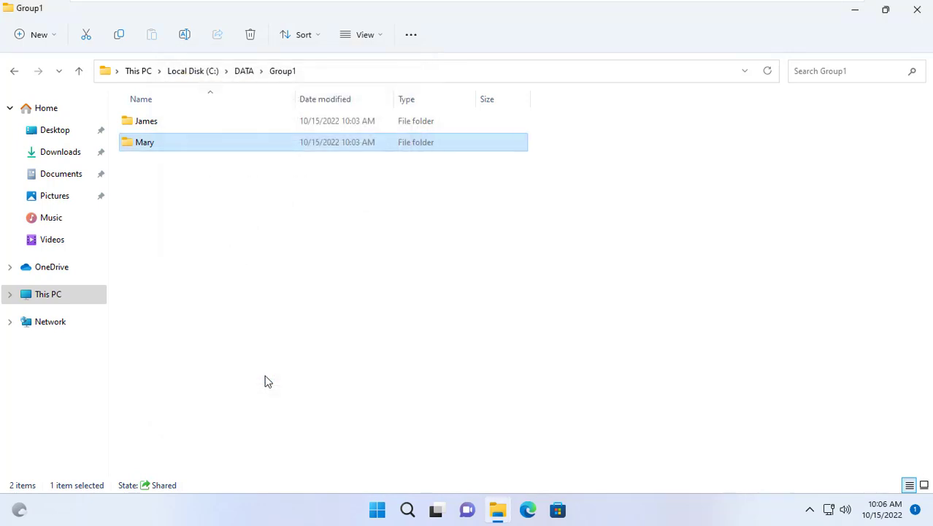
click(276, 367)
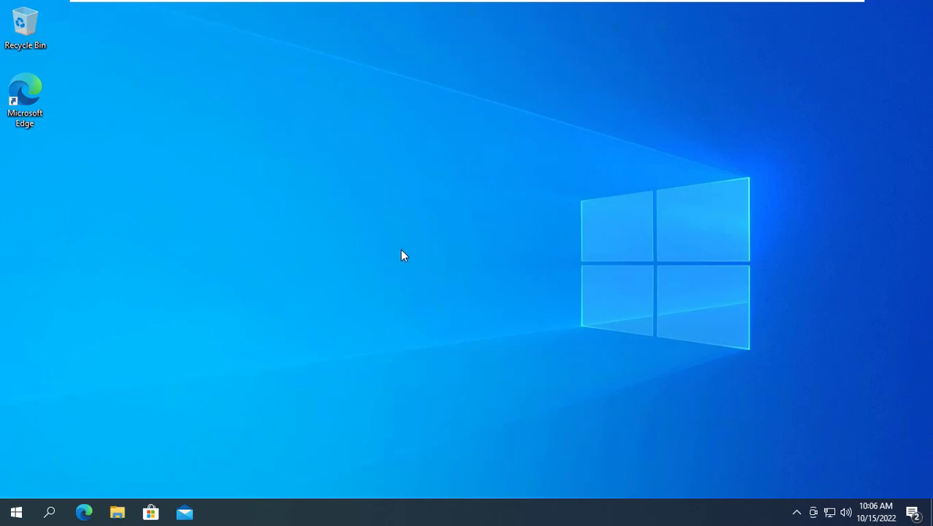
Connect to \\192.168.1.100\ using the James user's network credentials.
right_click(17, 512)
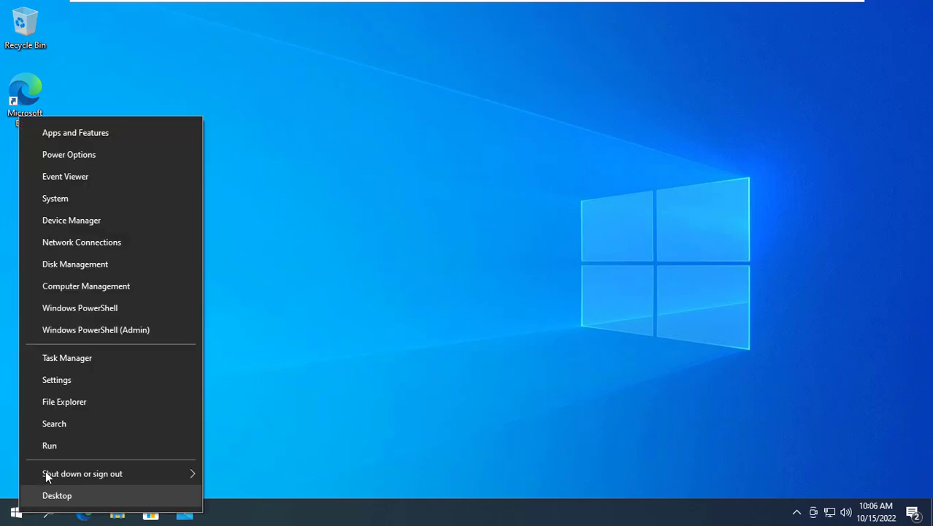
click(62, 450)
click(115, 471)
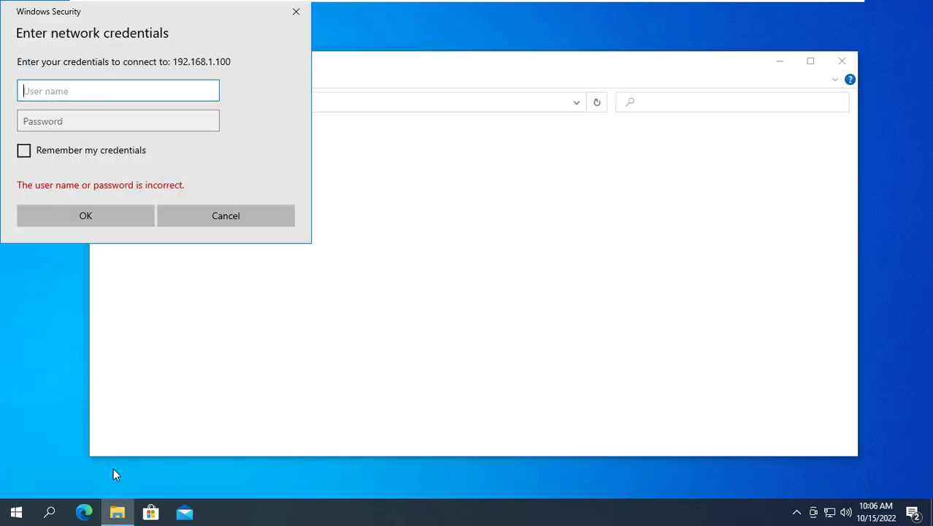
text(James)
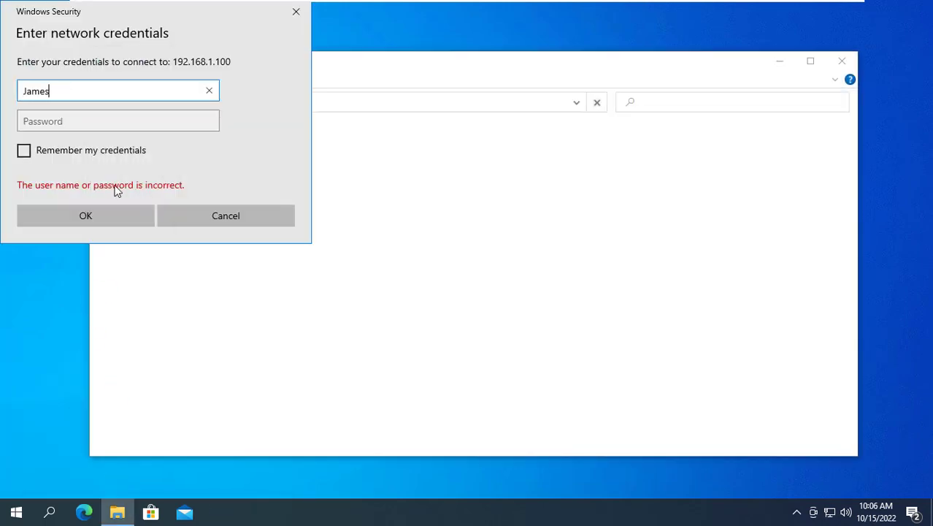
click(126, 119)
text(*)
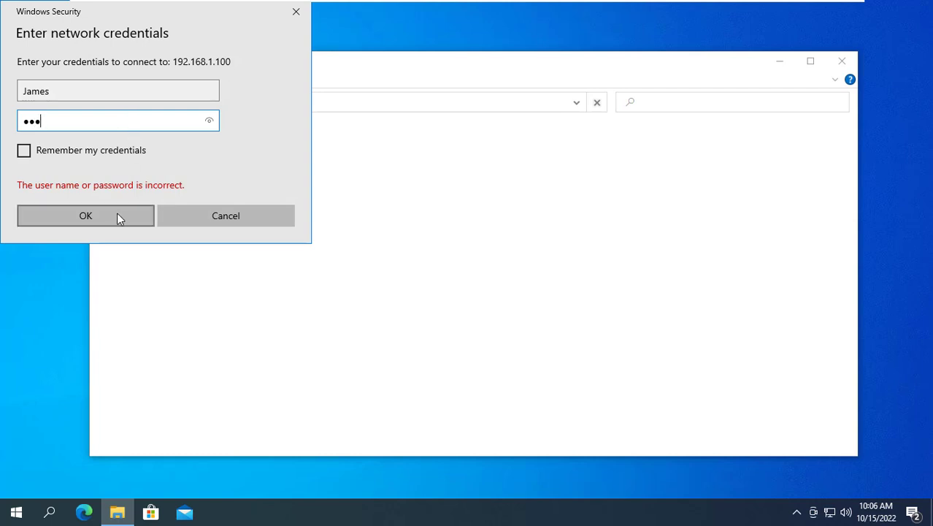
click(117, 212)
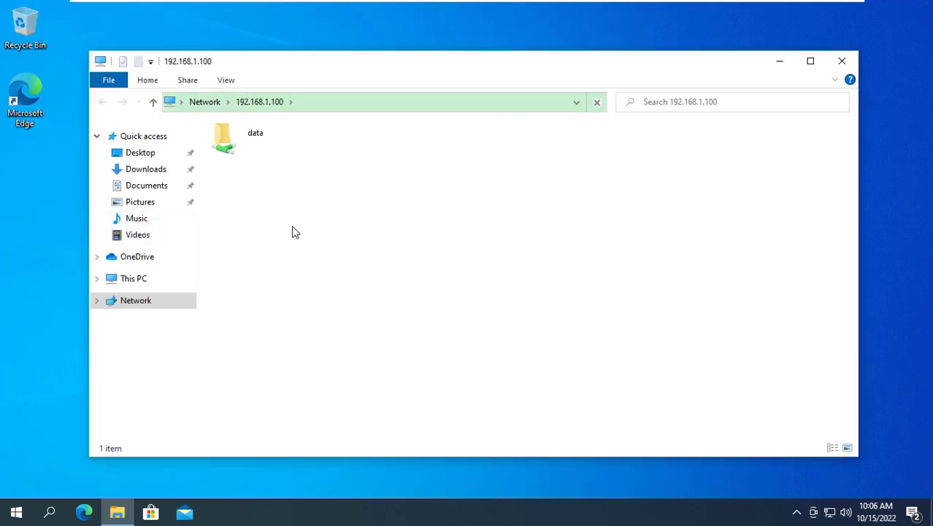
In data\Group1\James, create a new text document named Test.
double_click(242, 146)
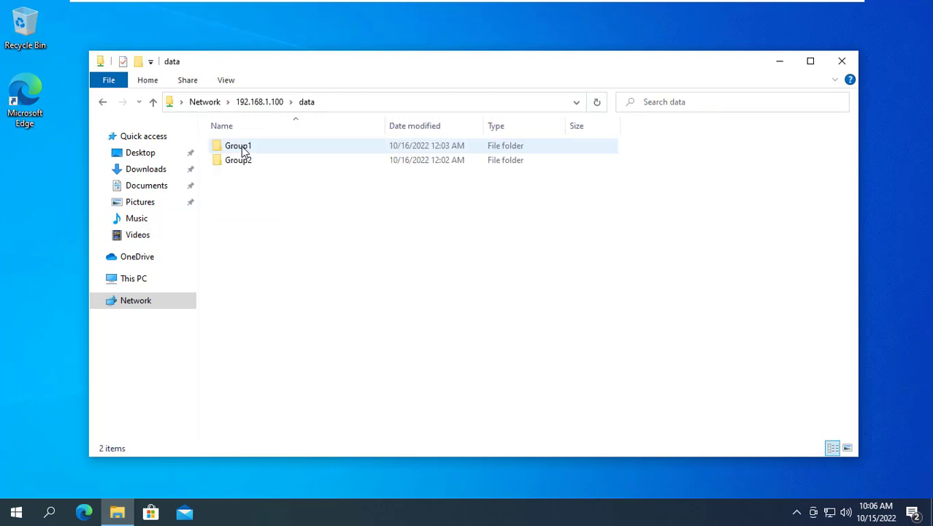
double_click(248, 153)
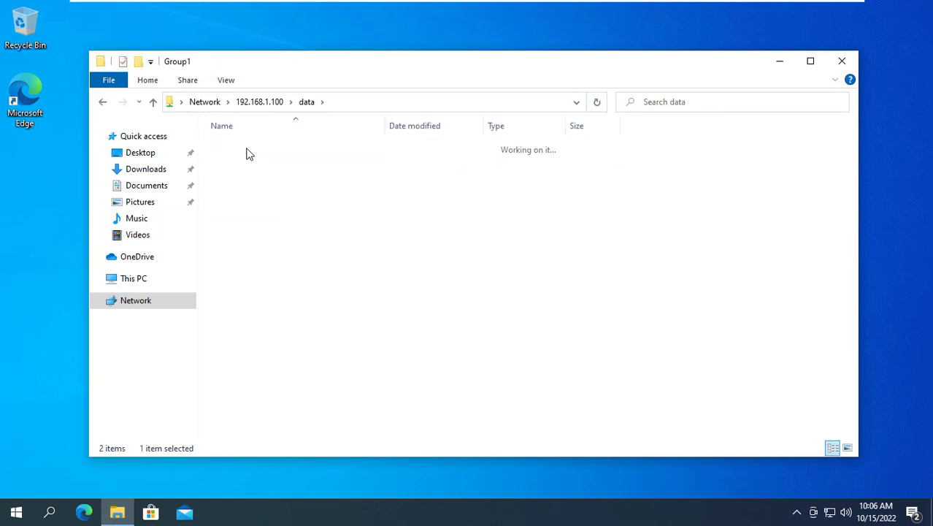
double_click(241, 150)
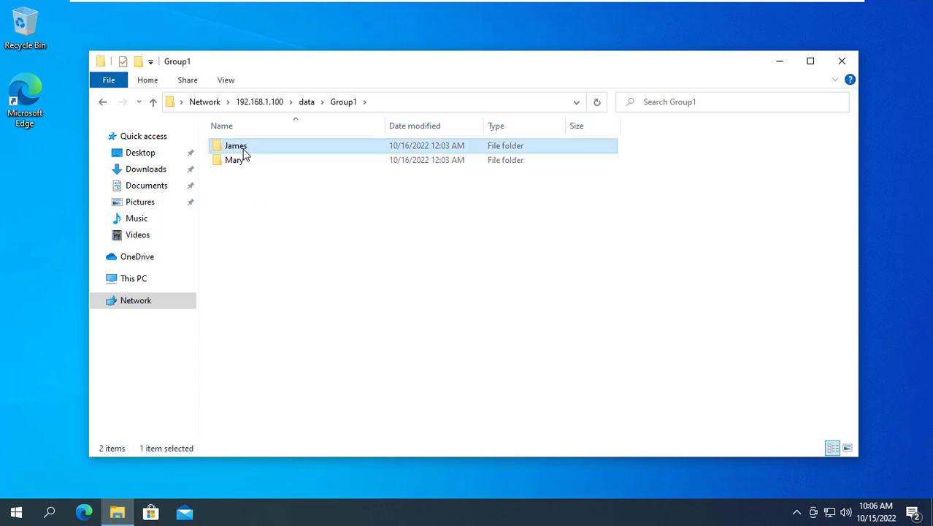
right_click(326, 222)
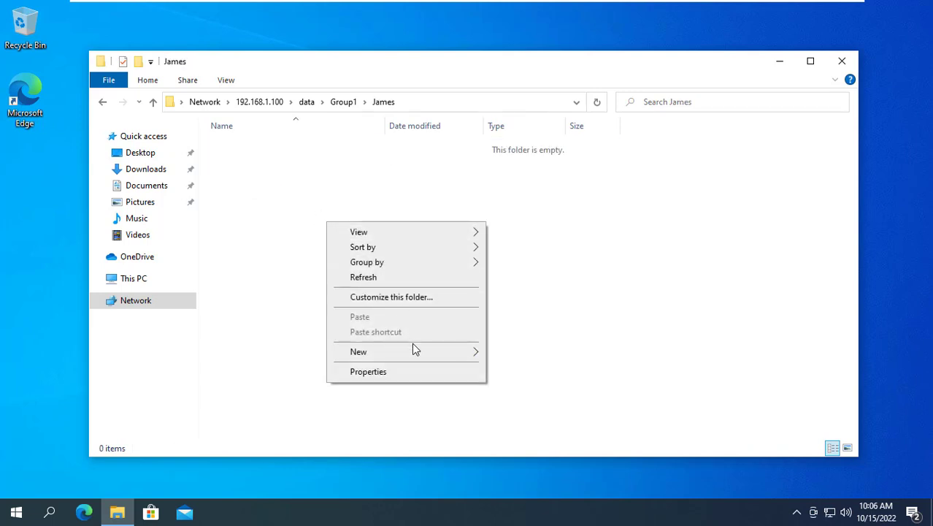
mouse_move(413, 349)
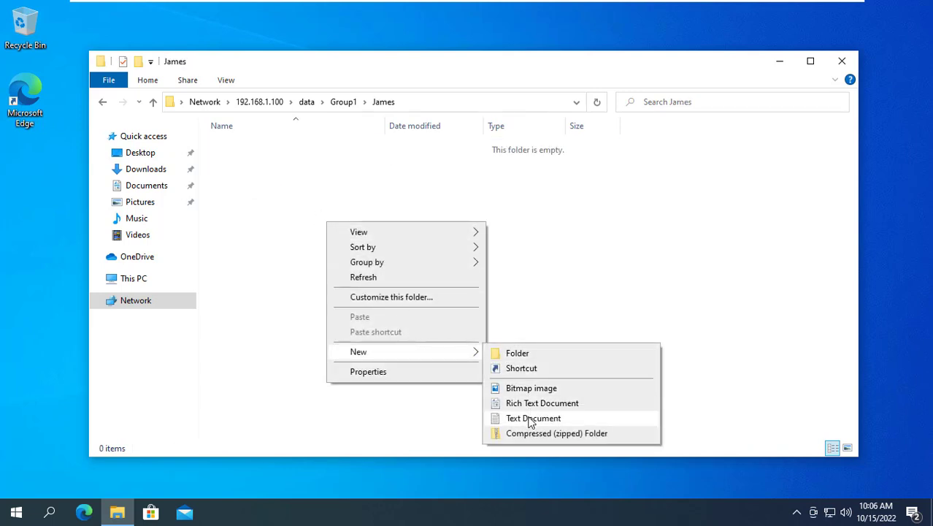
click(531, 418)
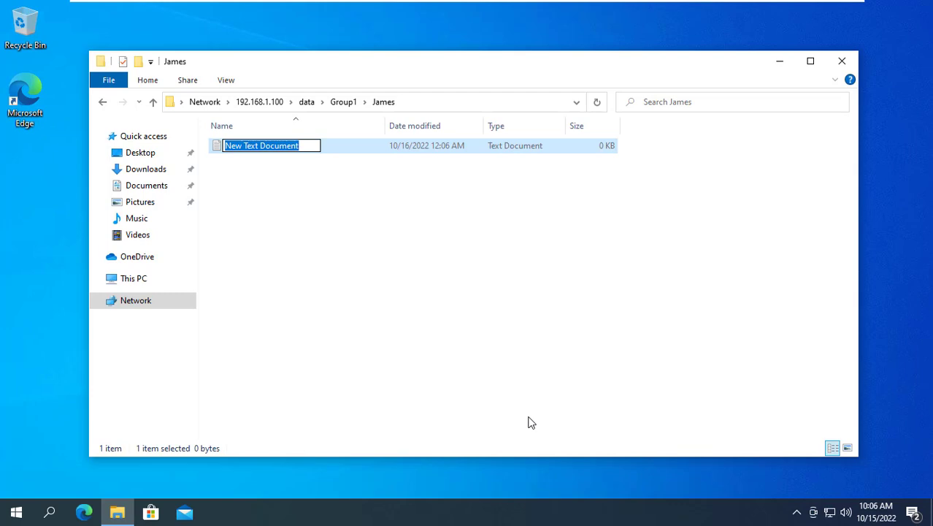
text(Test)
key(Return)
key(Return)
Write a Hello greeting in Test, save and close it, then open the Mary folder.
text(Hello James)
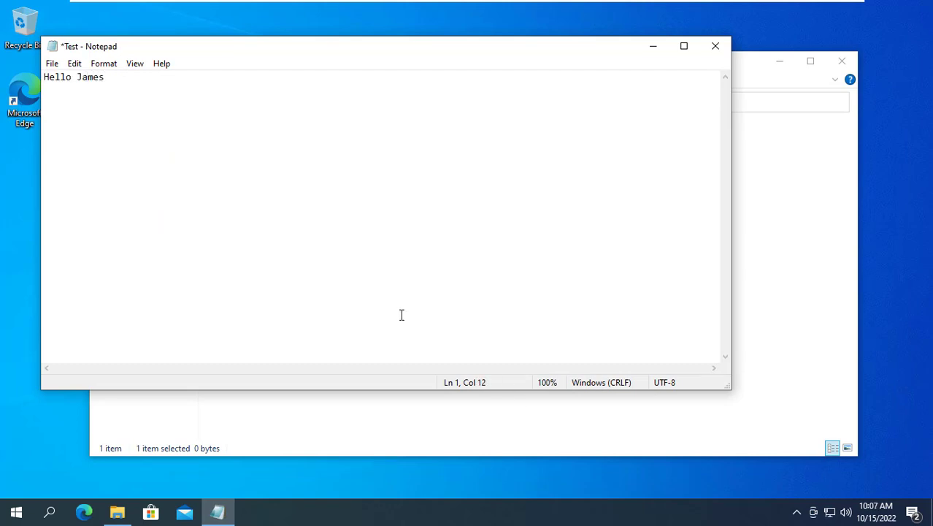
click(50, 64)
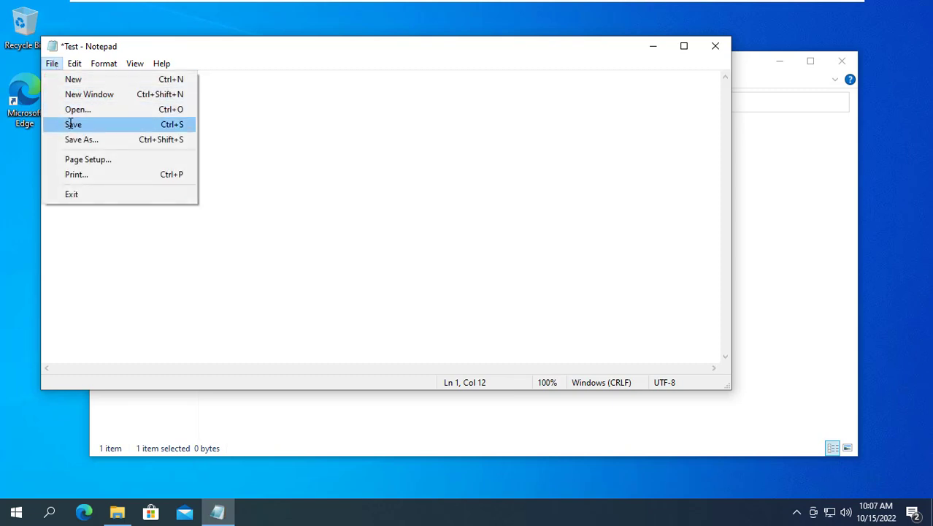
click(69, 123)
click(715, 47)
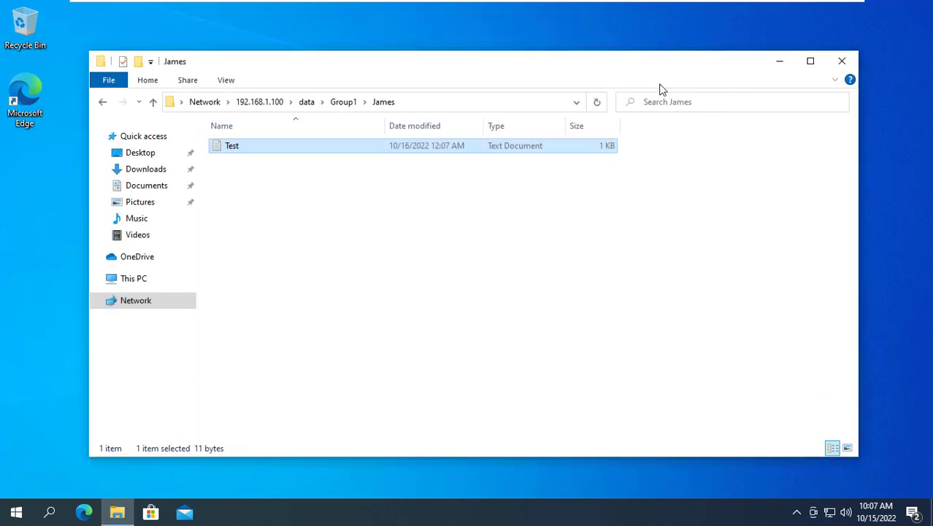
click(343, 101)
double_click(300, 165)
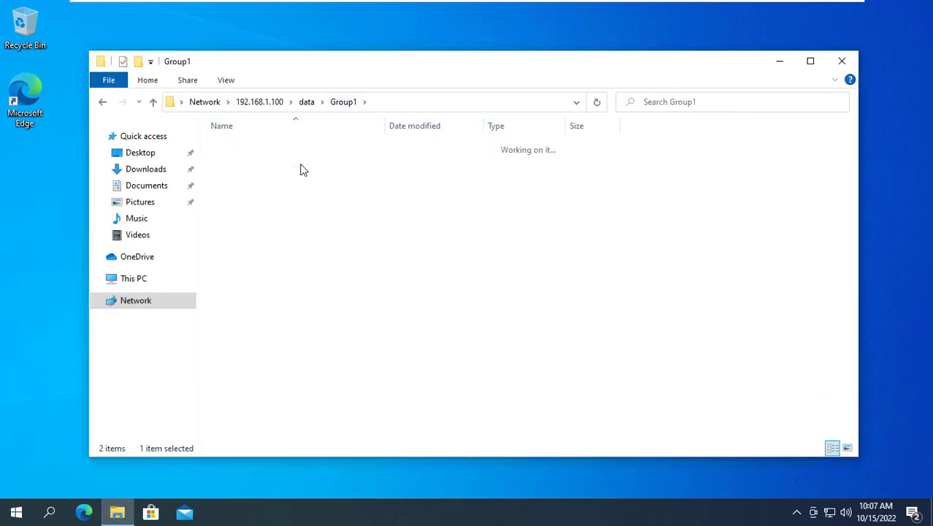
Attempt to create a text document in the Mary folder and dismiss the access-denied warning.
right_click(327, 236)
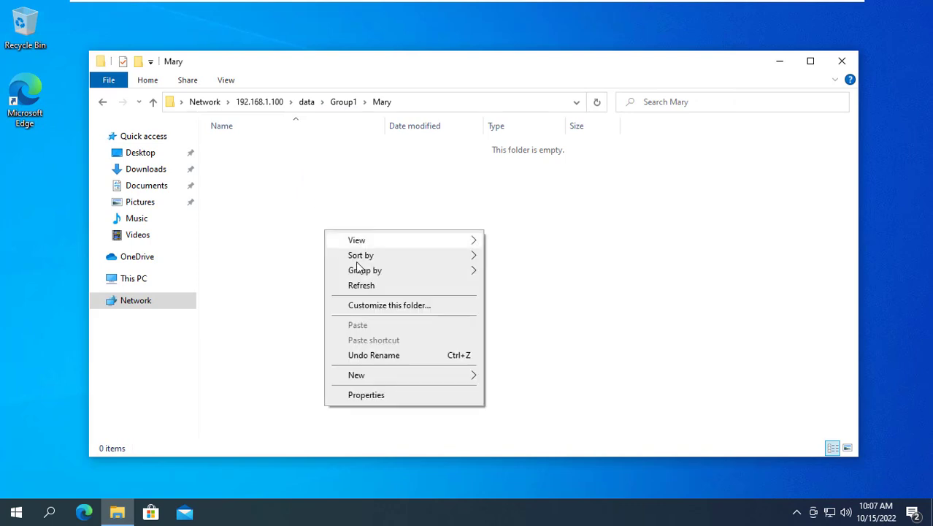
mouse_move(409, 376)
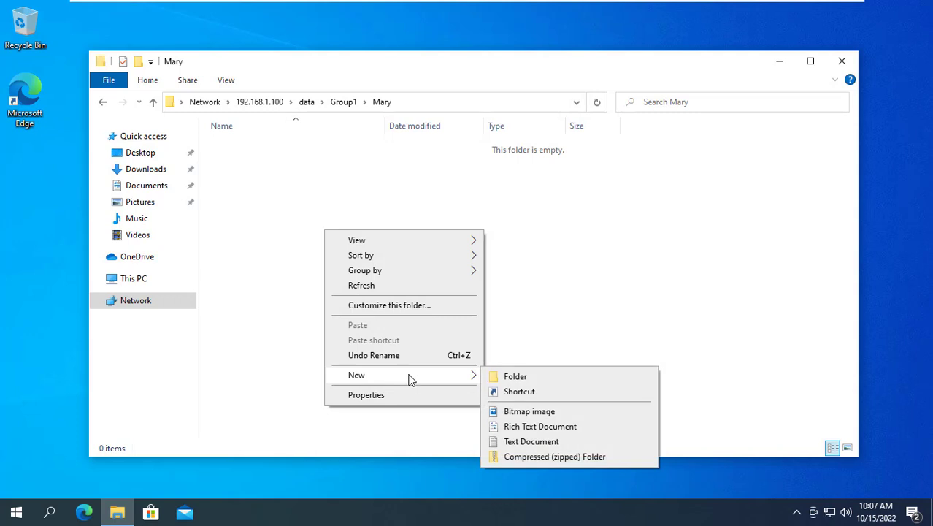
click(532, 442)
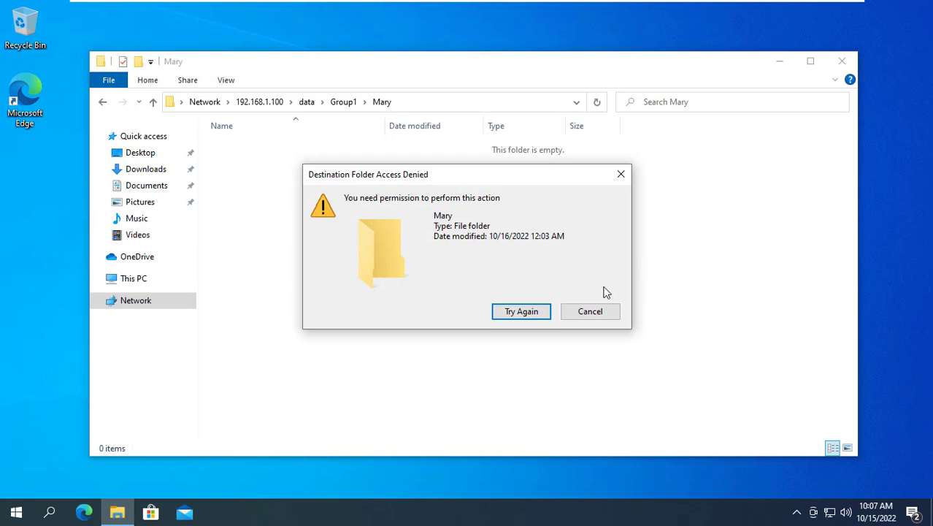
click(610, 314)
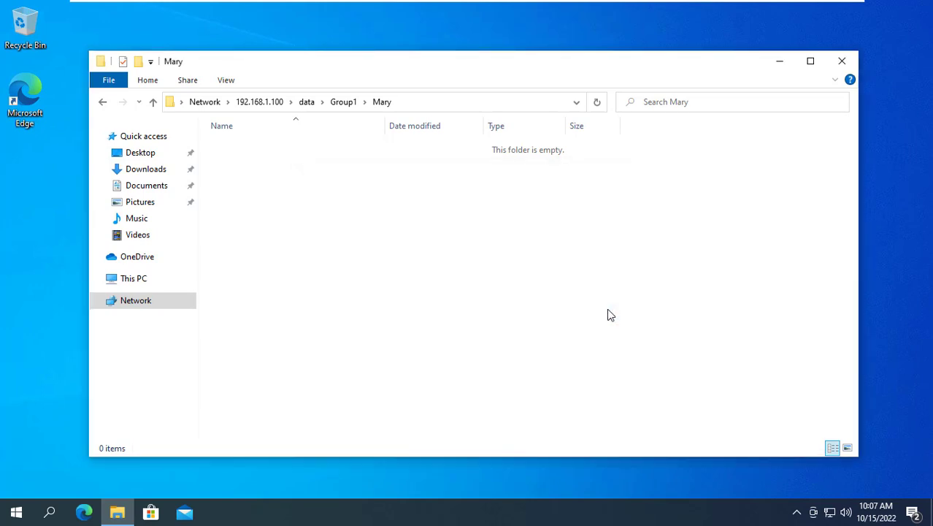
Go back to Group1, briefly open the James folder, and return to Group1.
click(350, 103)
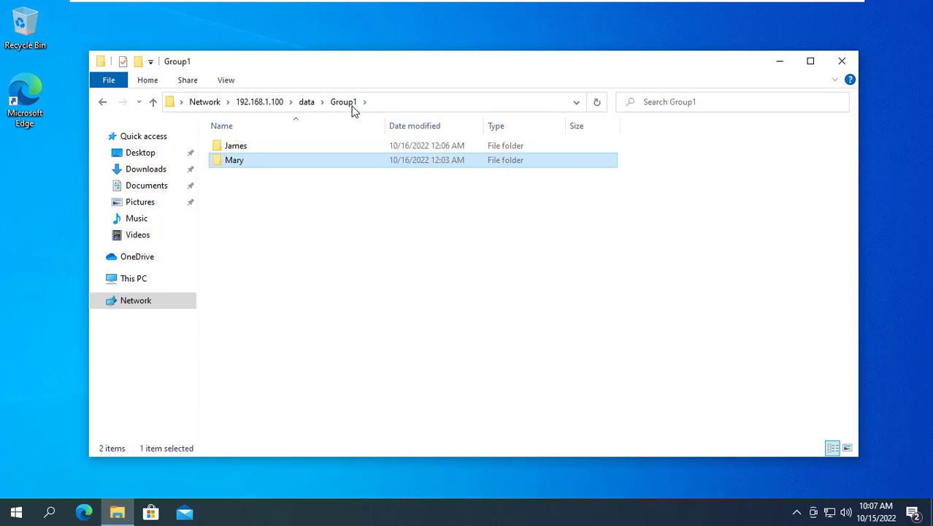
double_click(333, 145)
click(342, 103)
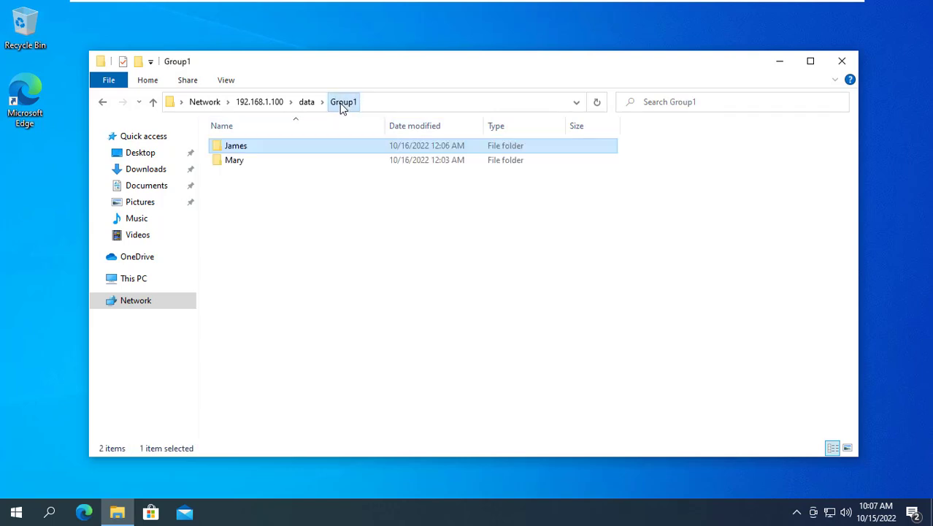
Close Explorer and reconnect to \\192.168.1.100\ with the Mary user's name and password.
click(839, 66)
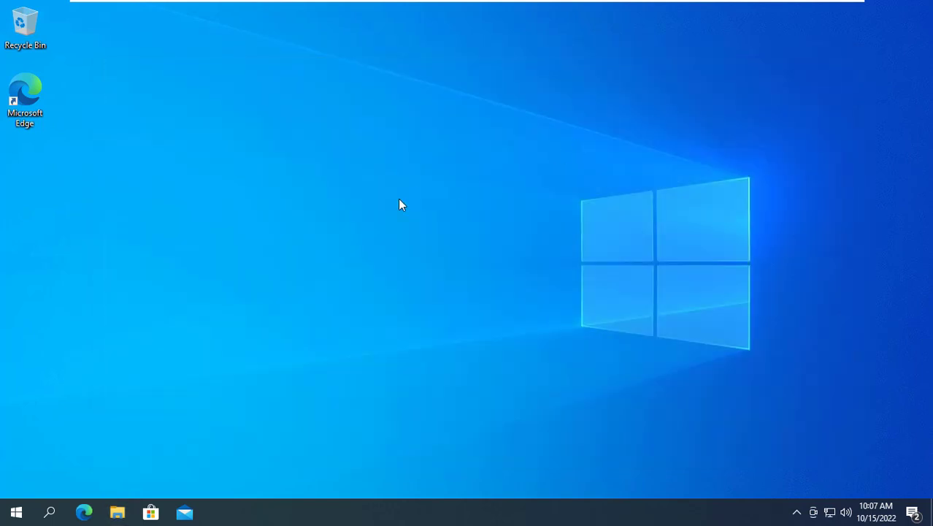
right_click(18, 511)
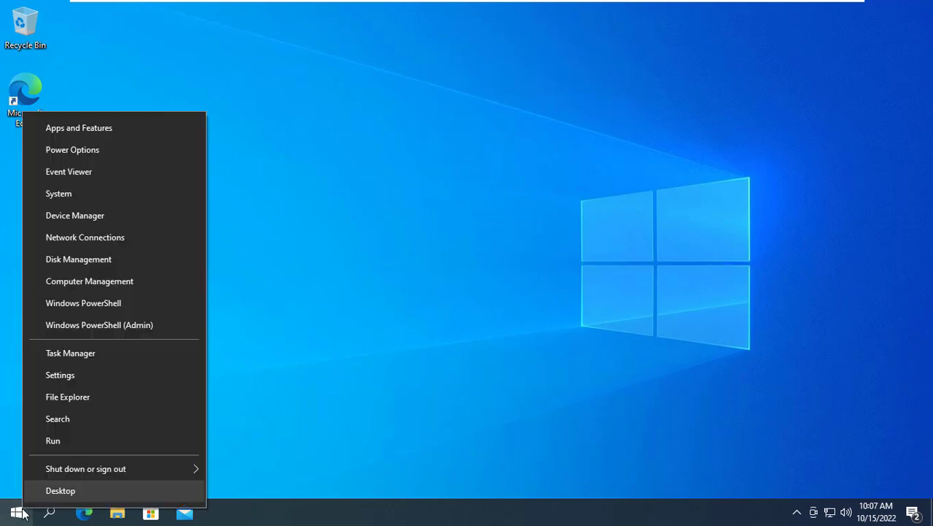
click(61, 442)
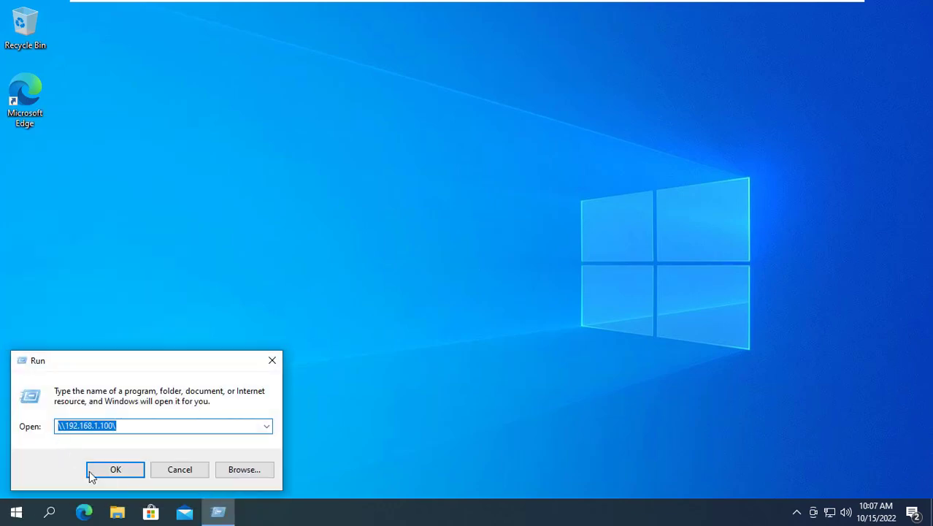
click(115, 469)
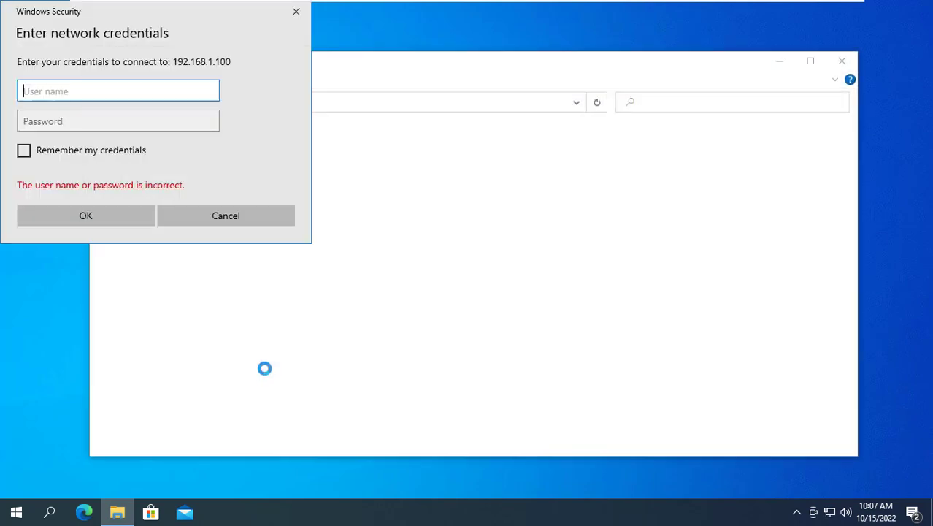
text(Mary)
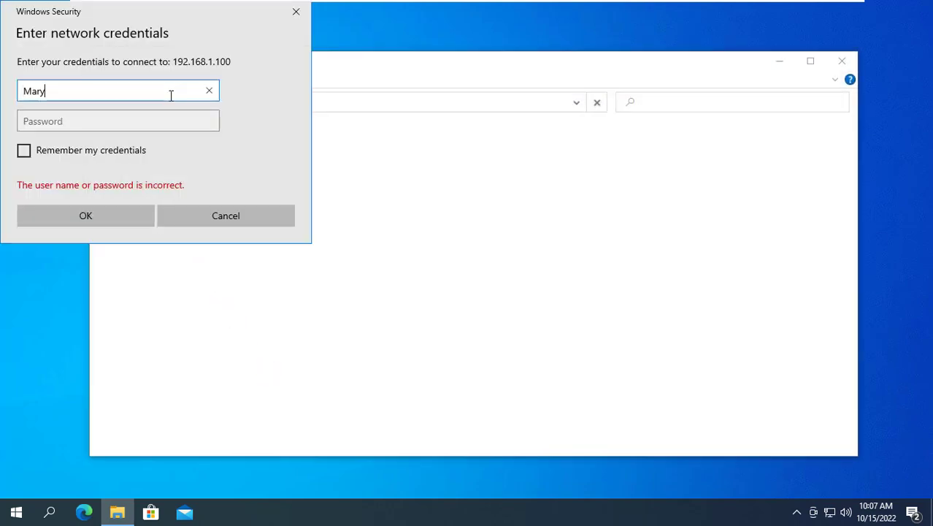
click(167, 119)
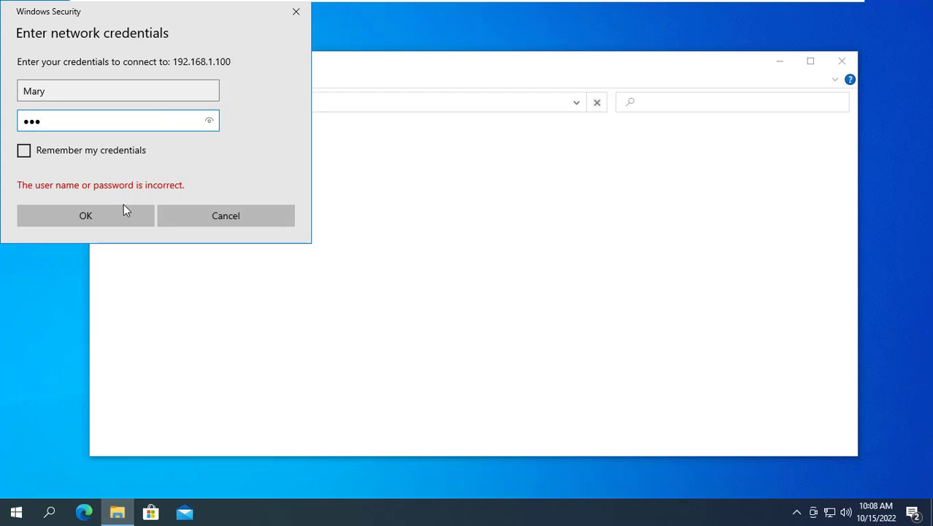
click(117, 216)
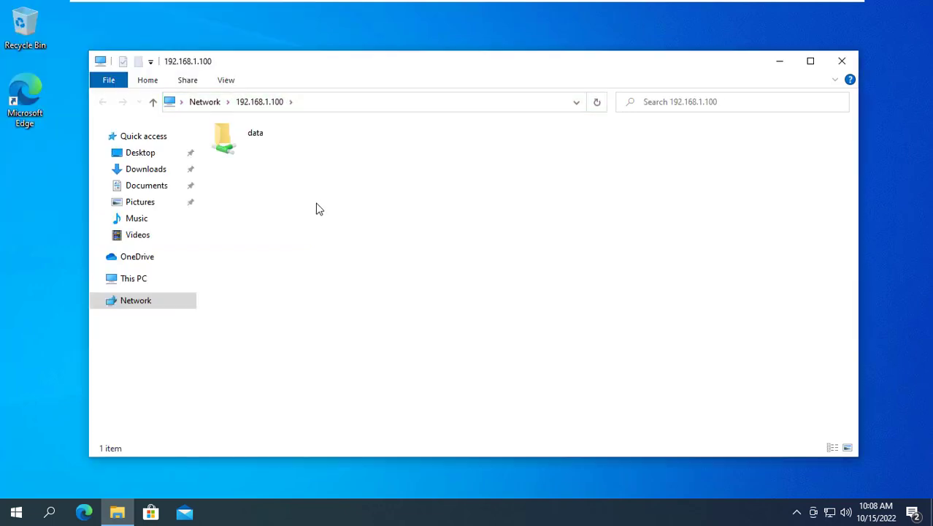
Open data\Group1\Mary and create a text document named 'Mary Test'.
double_click(233, 154)
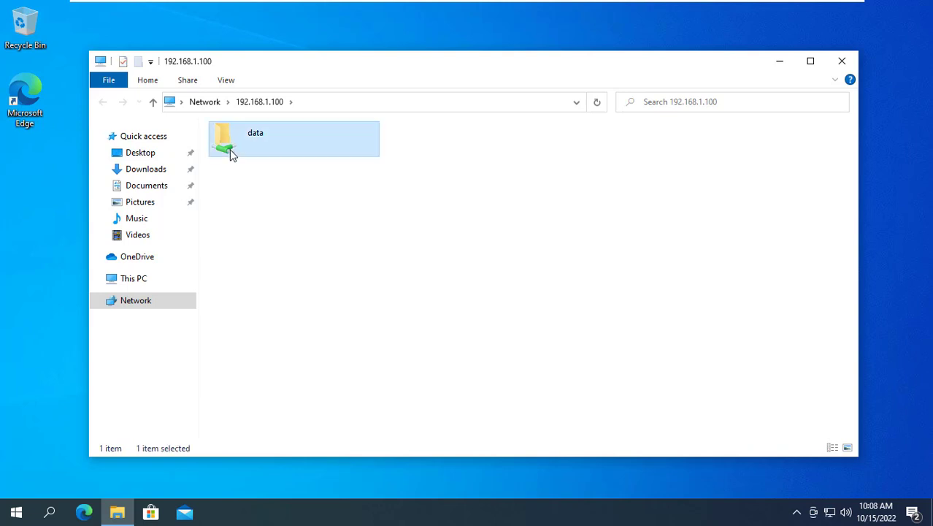
double_click(250, 150)
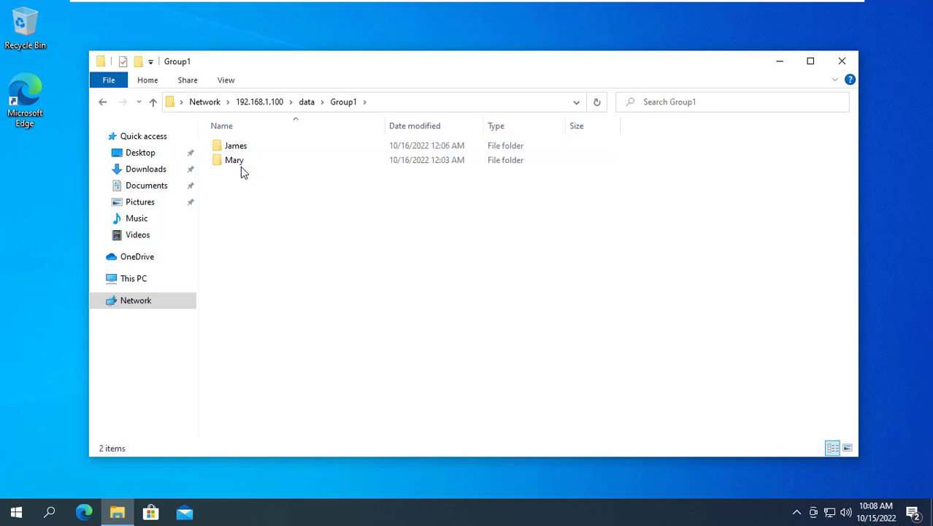
click(240, 165)
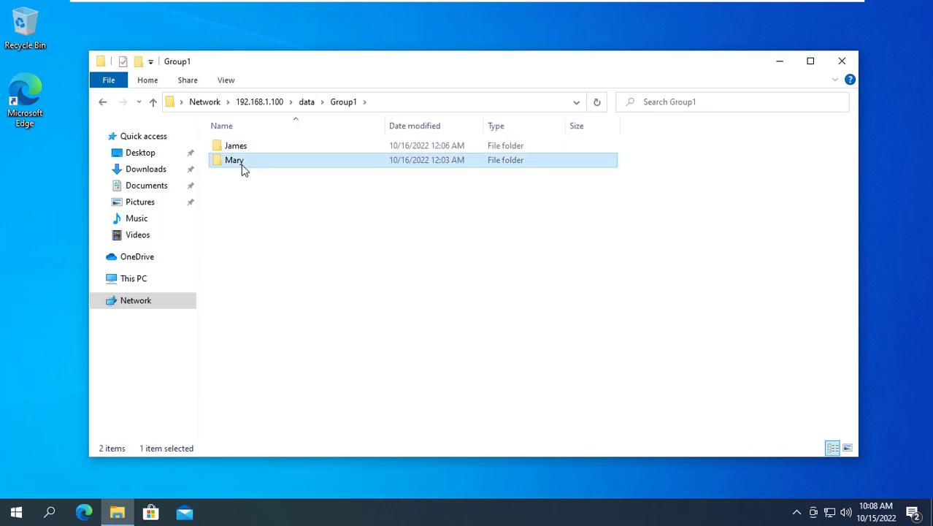
double_click(241, 164)
right_click(262, 200)
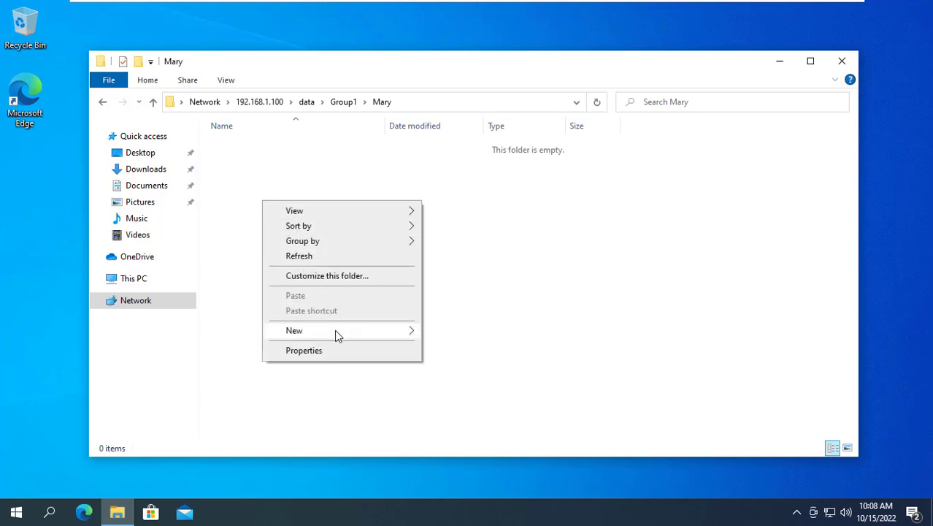
mouse_move(336, 330)
click(461, 401)
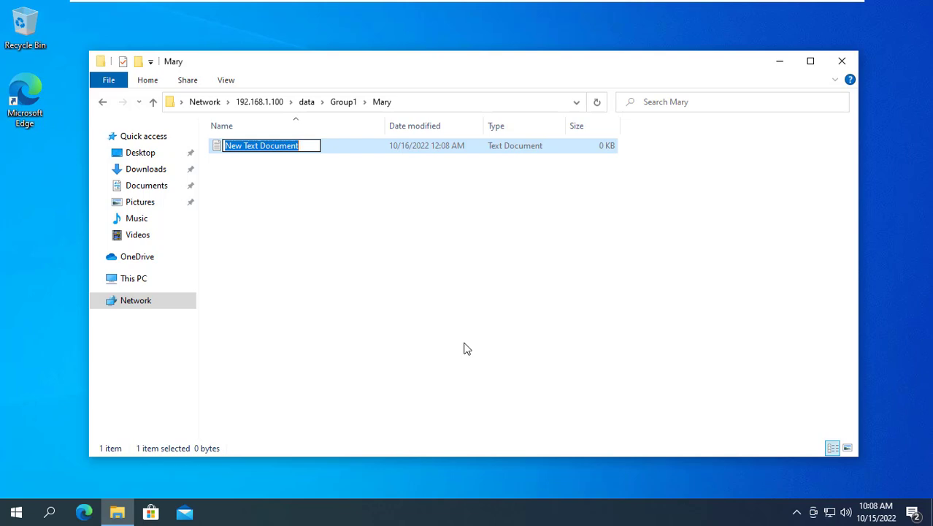
text(Mary Test)
key(Return)
key(Return)
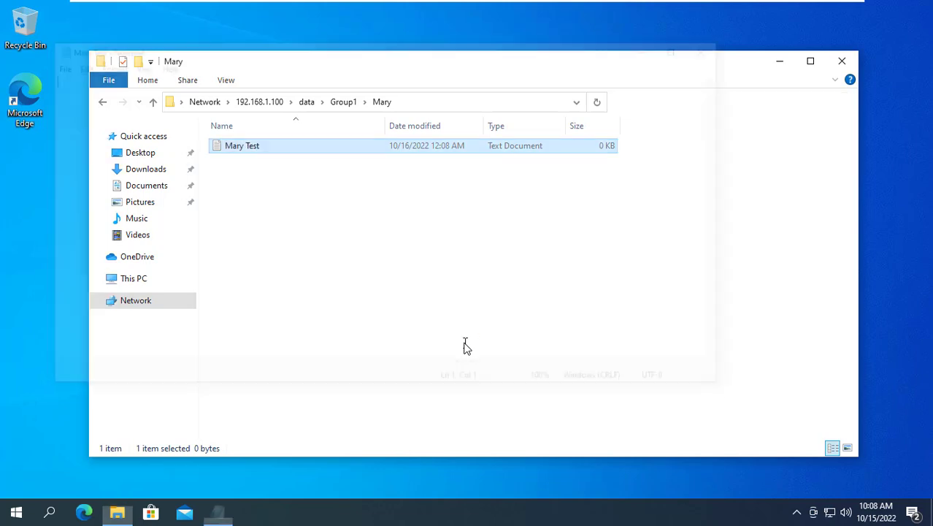
Write Hello in Mary Test, save it, and return to the Group1 folder.
text(He)
key(ctrl+s)
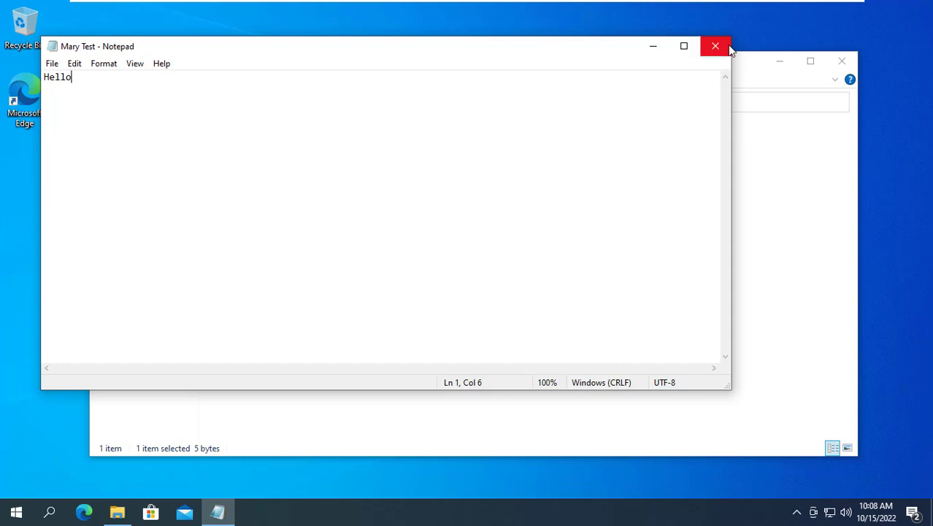
click(728, 45)
click(409, 210)
click(263, 150)
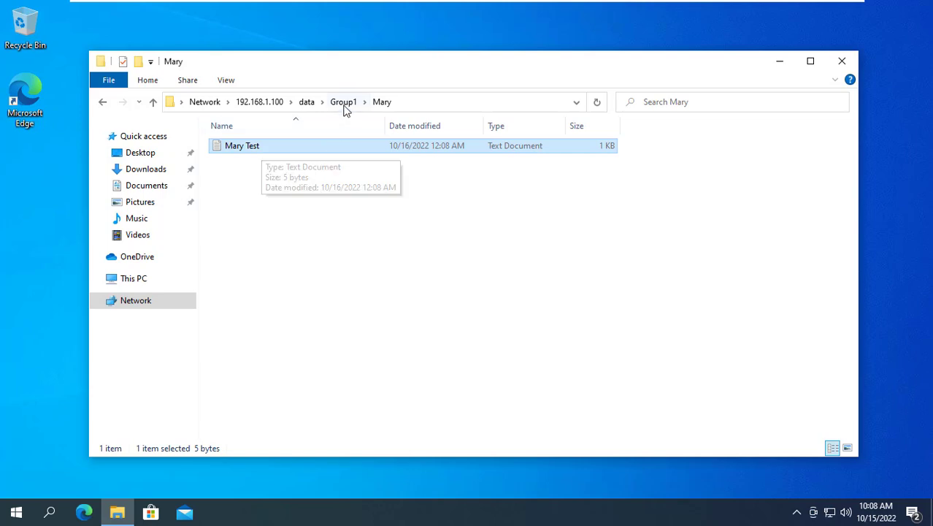
click(344, 103)
Open and read Test in the James folder, then attempt to delete it and confirm.
double_click(268, 147)
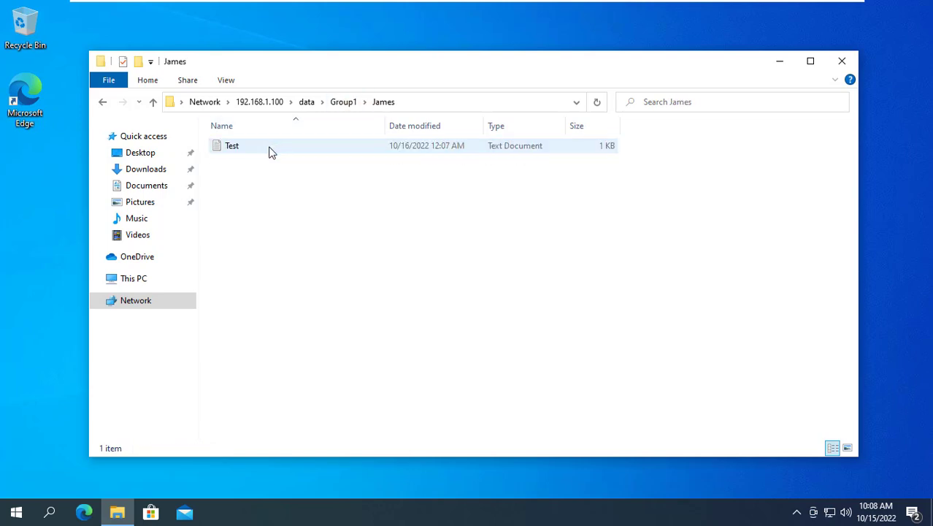
double_click(247, 152)
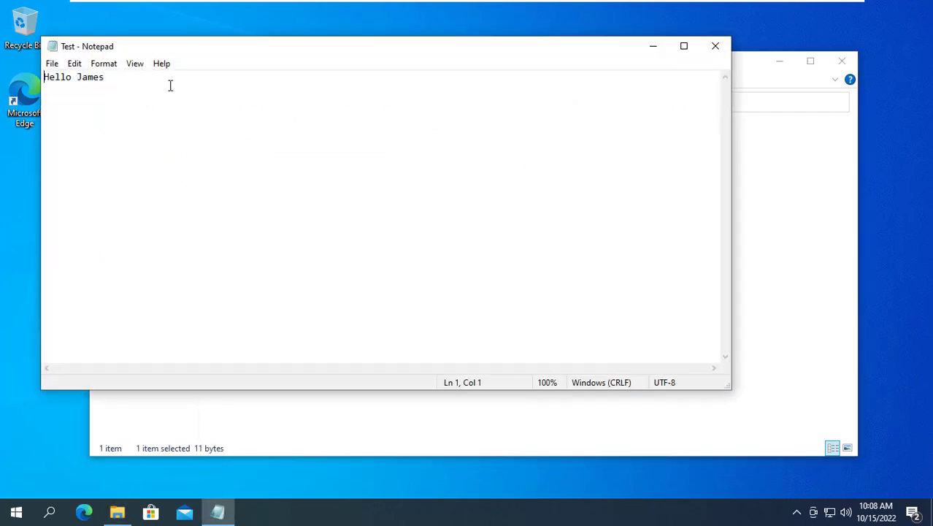
click(716, 49)
right_click(264, 149)
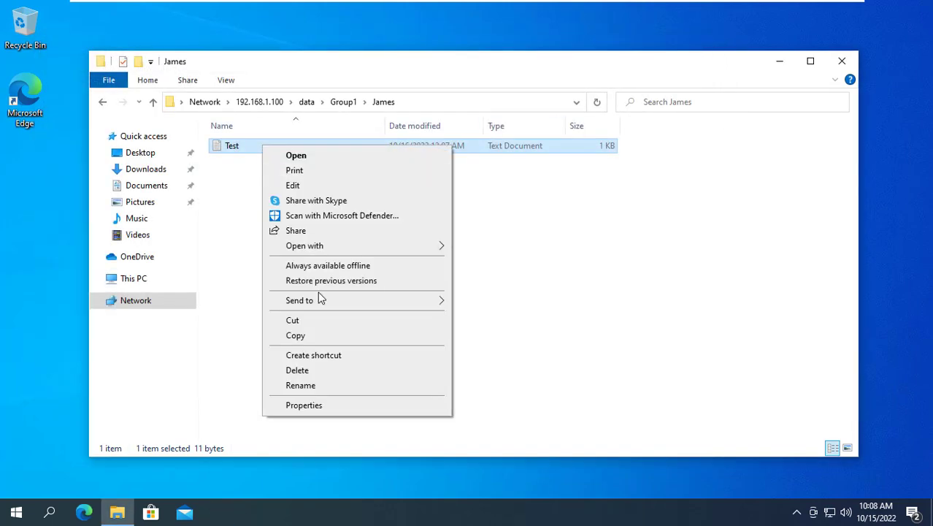
click(328, 373)
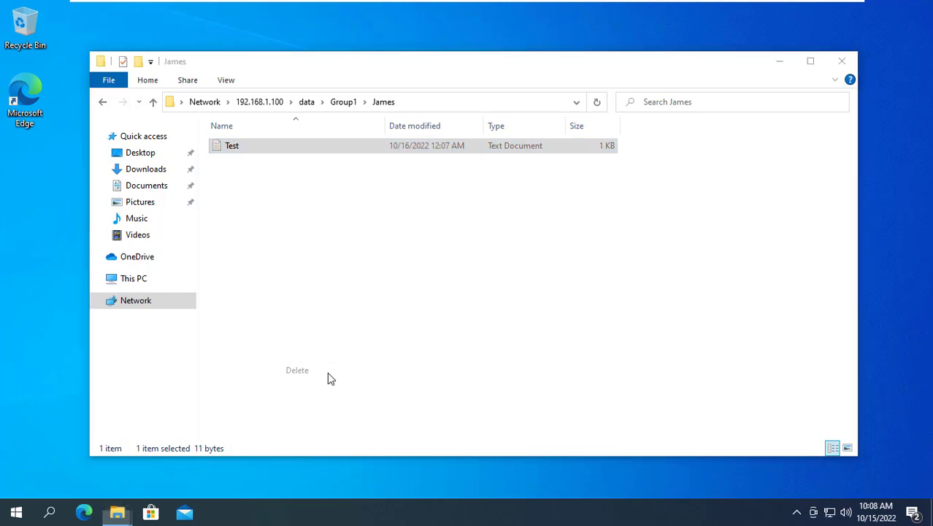
click(520, 268)
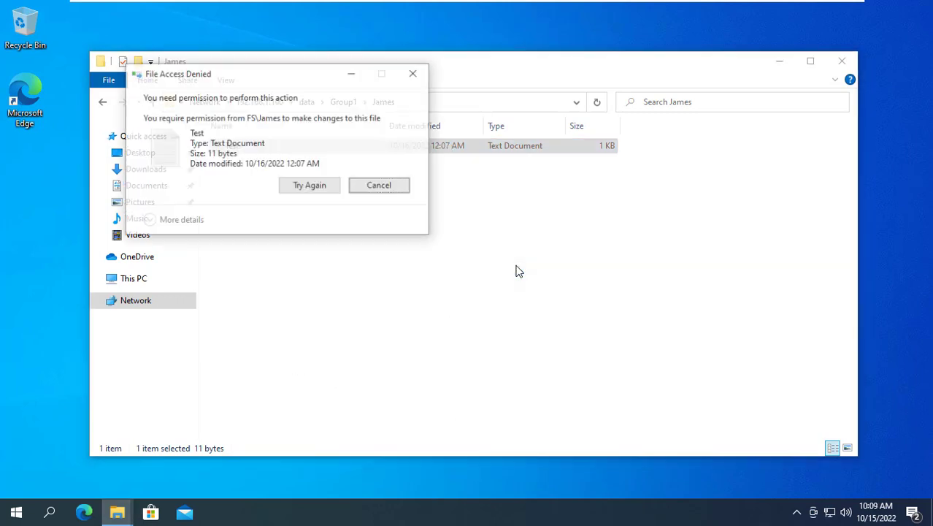